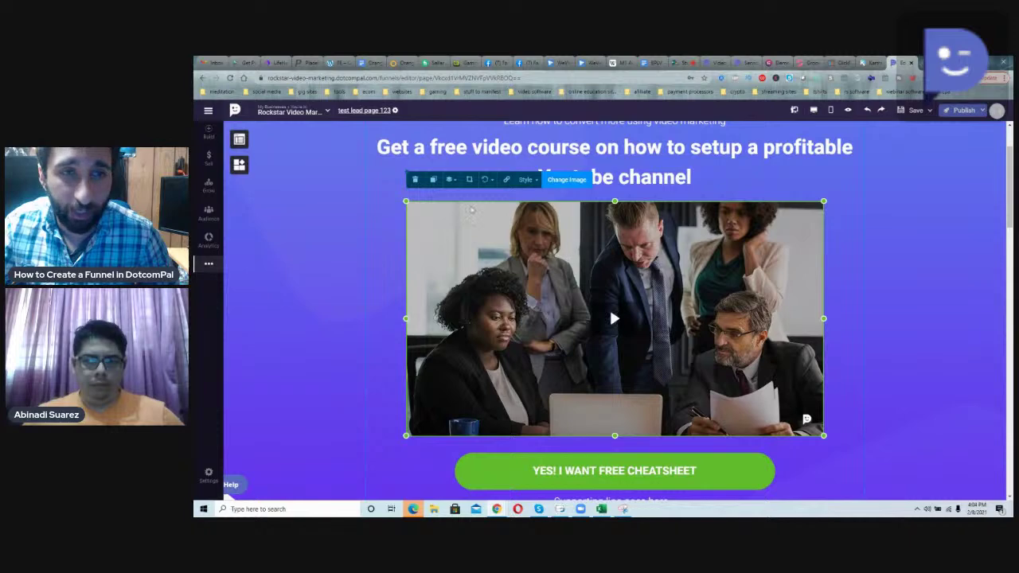
Replace the hero image of the business team with the man's portrait photo from the Rockstar Video image library.
left_click(238, 141)
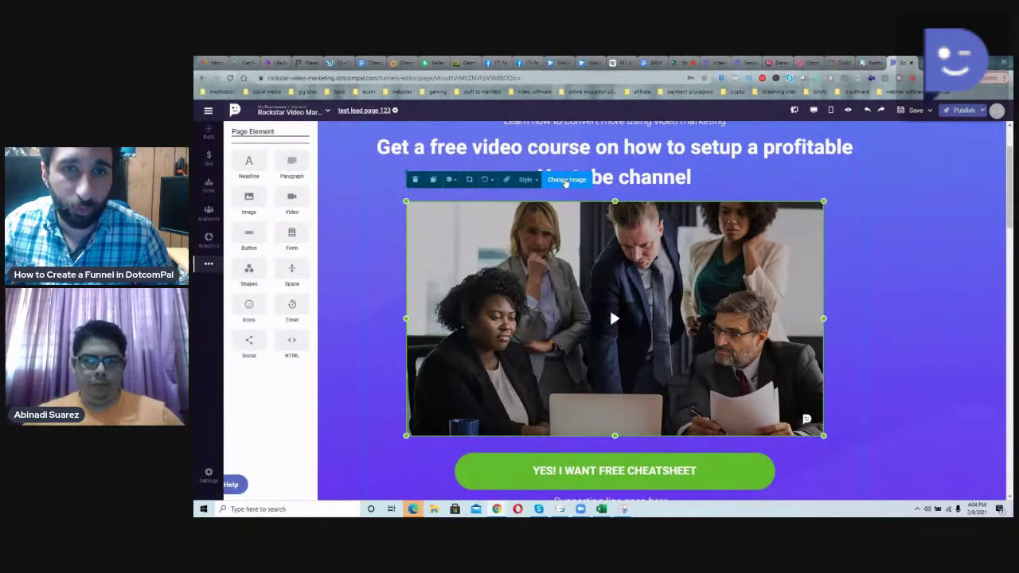
left_click(565, 180)
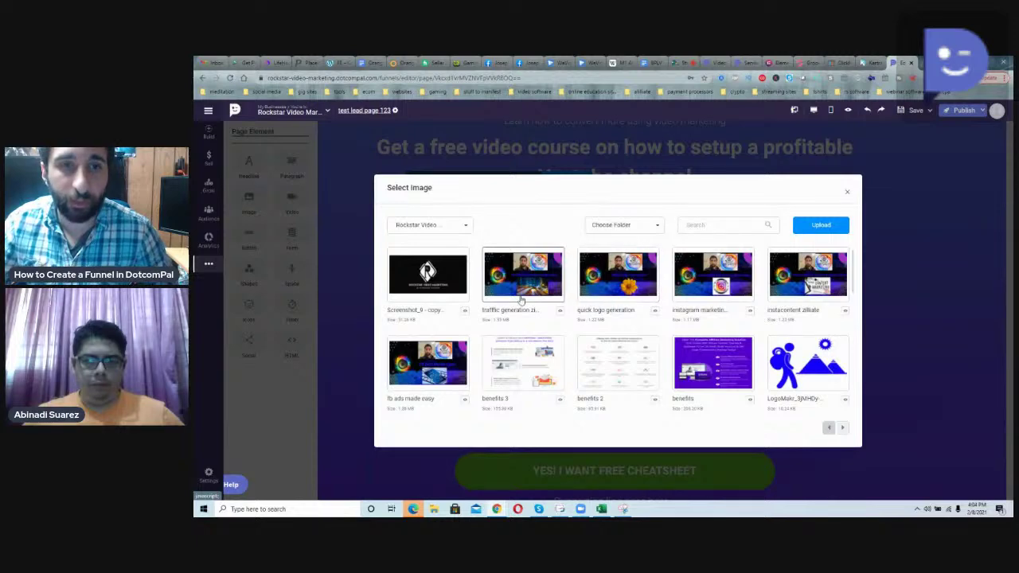
left_click(845, 428)
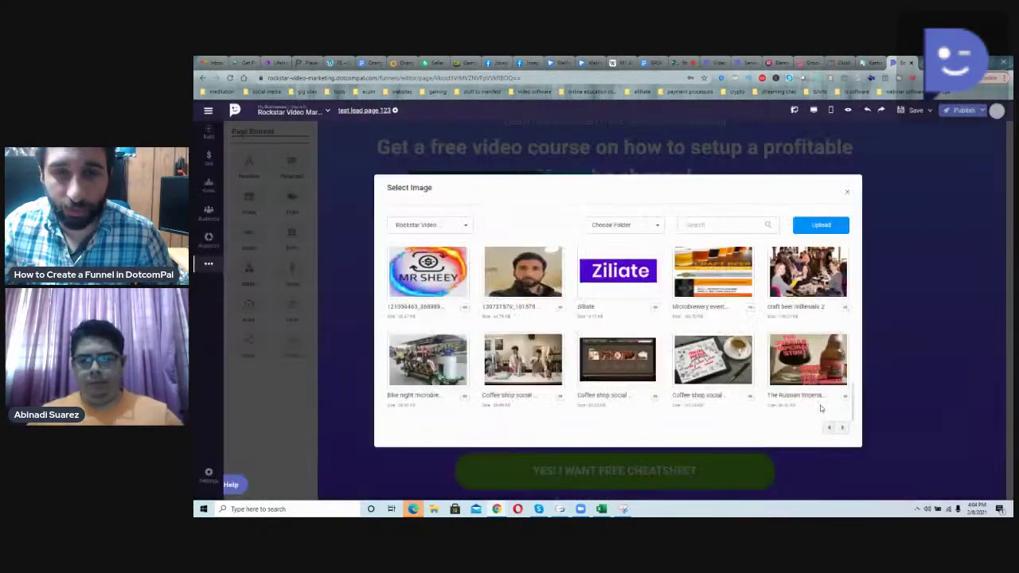
left_click(841, 428)
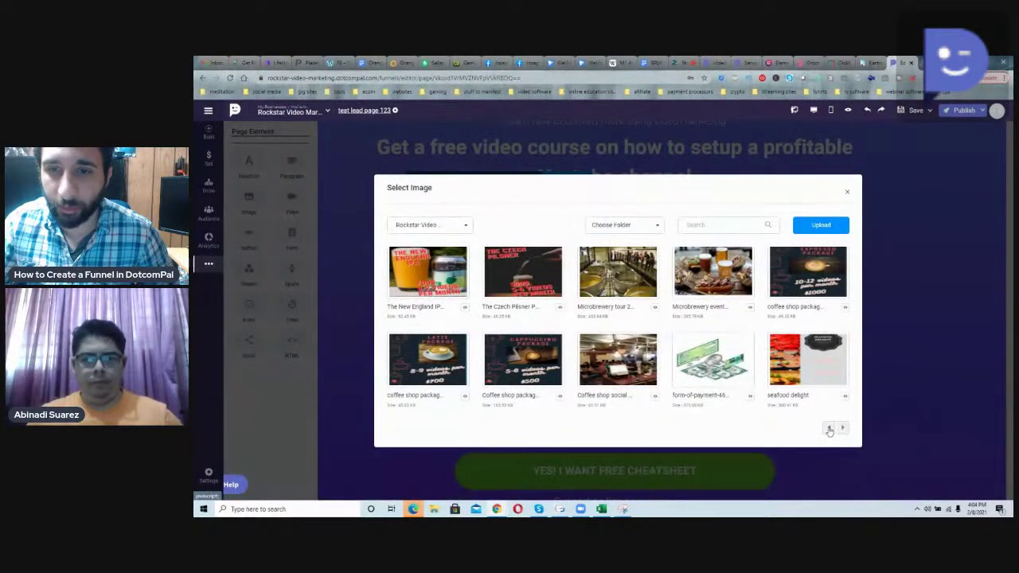
left_click(830, 429)
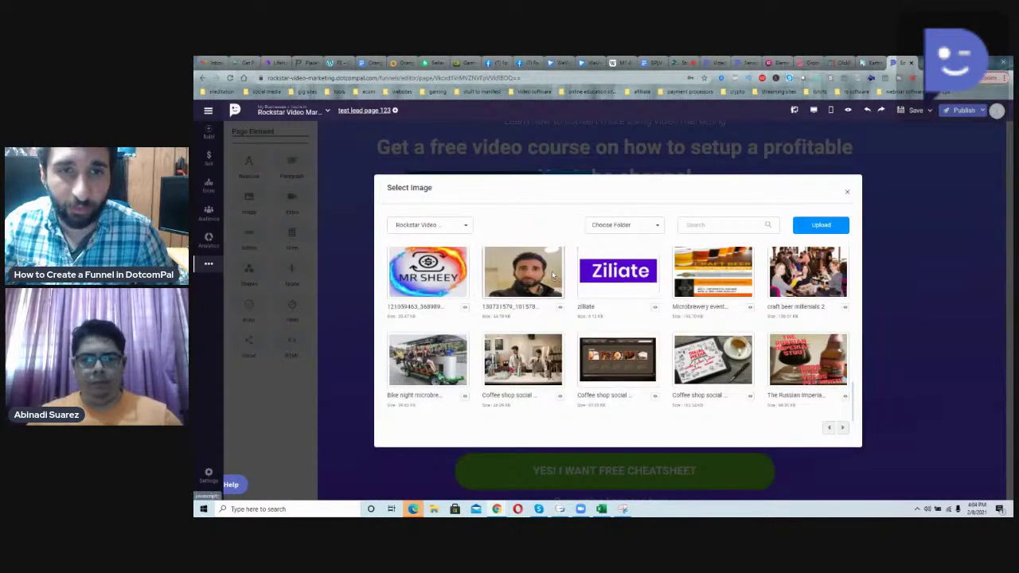
left_click(549, 277)
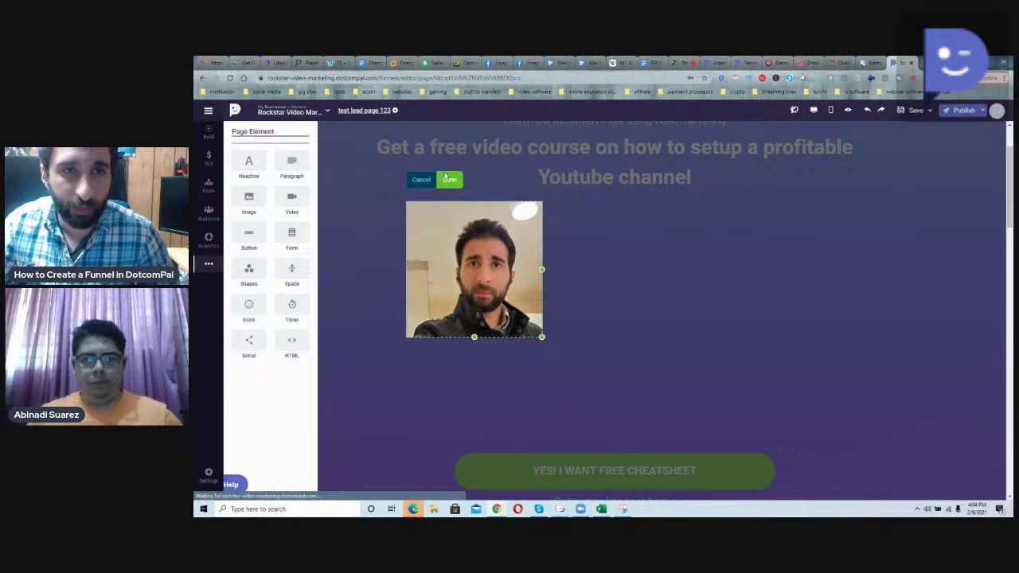
left_click(449, 182)
Center the portrait photo beneath the headline and enlarge it.
left_click_drag(467, 223, 578, 258)
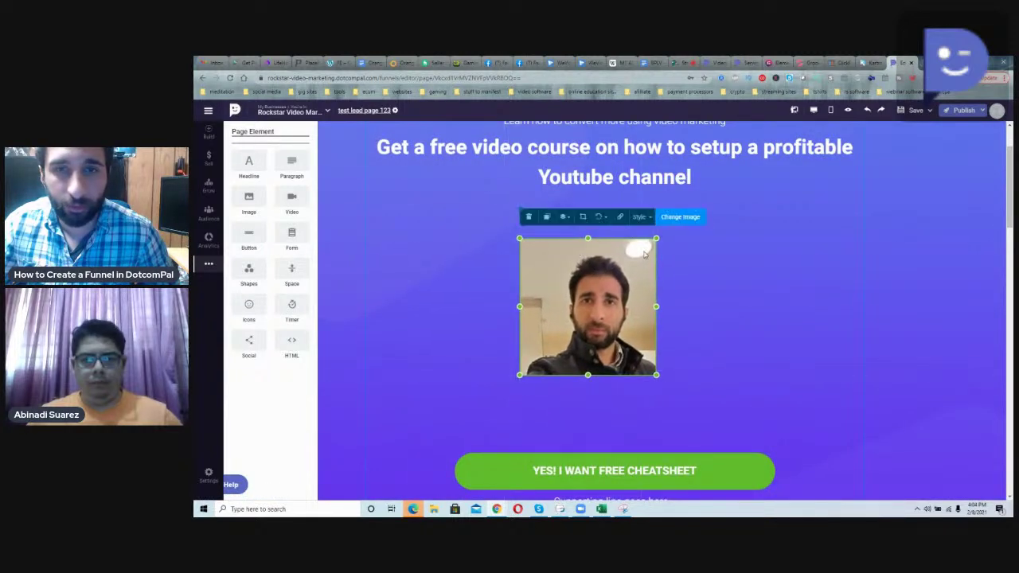
left_click_drag(657, 236, 694, 201)
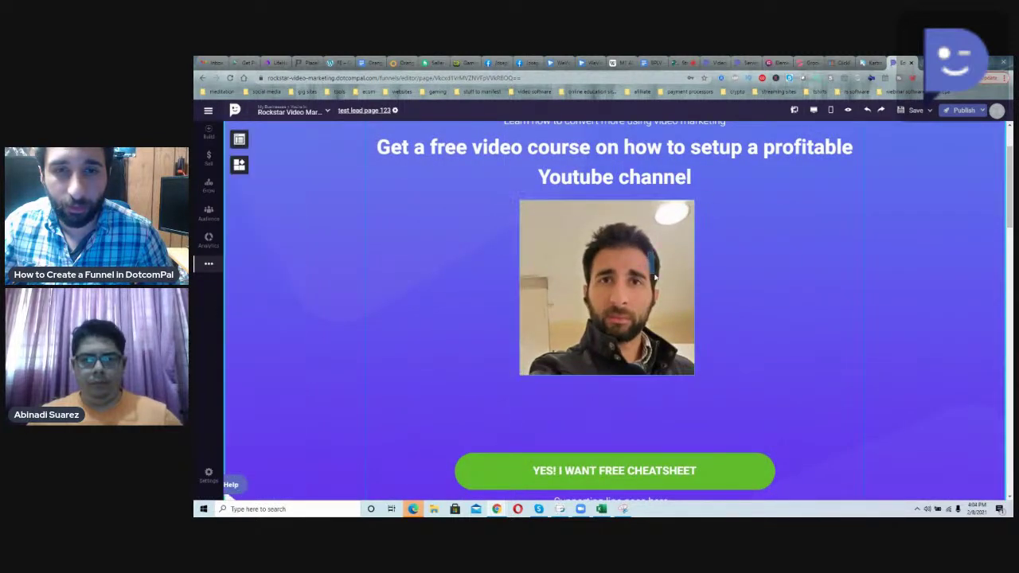
left_click_drag(592, 290, 597, 306)
Change the text of the green hero button to "GET MY FREE COURSE".
scroll(456, 242, "down", 2)
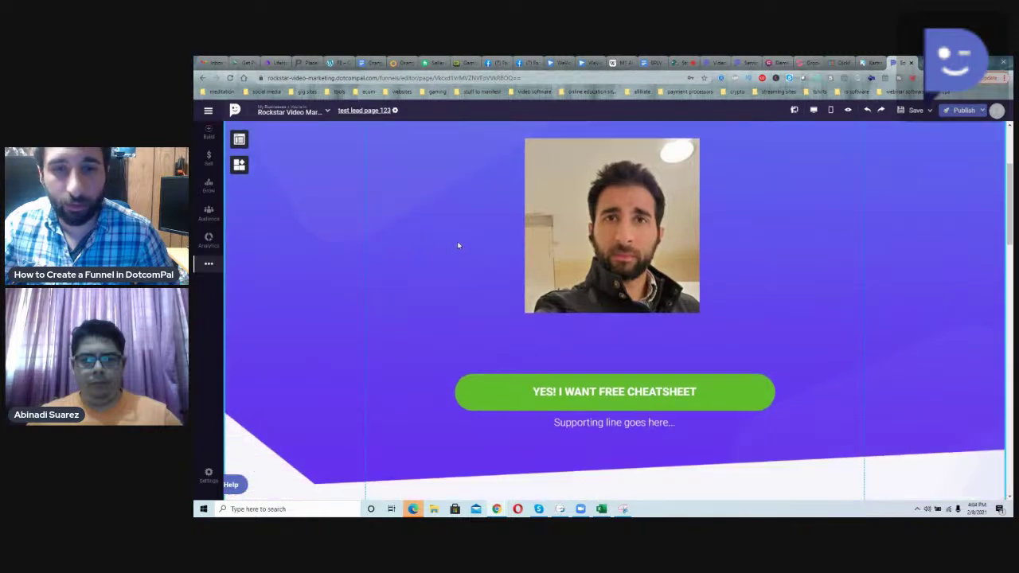
left_click(557, 309)
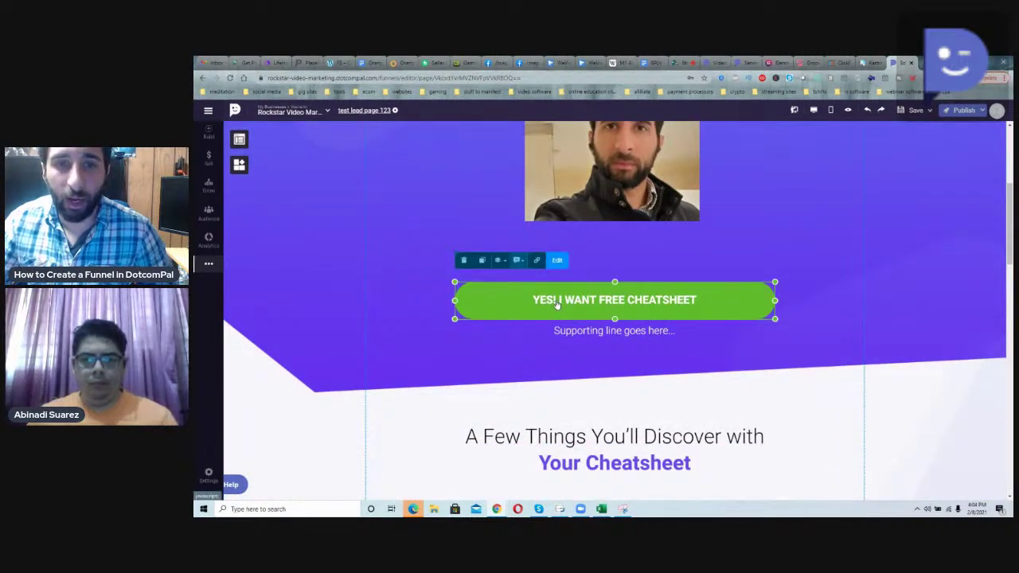
left_click(557, 307)
left_click_drag(535, 301, 696, 300)
key("BackSpace")
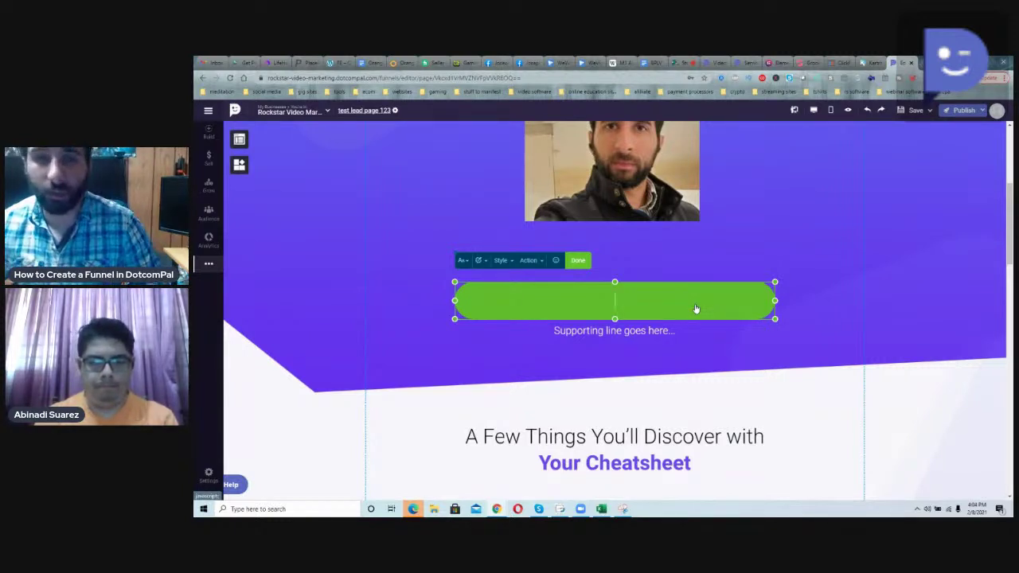
type("GET MY FREE COURSE")
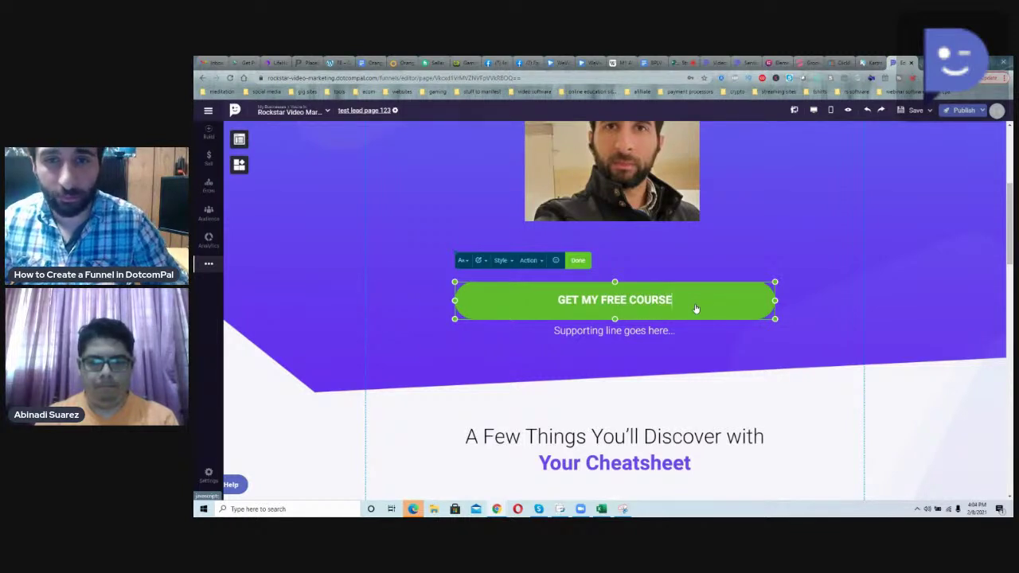
Replace the supporting line under the hero button with "for a limited time only!!!".
left_click(639, 328)
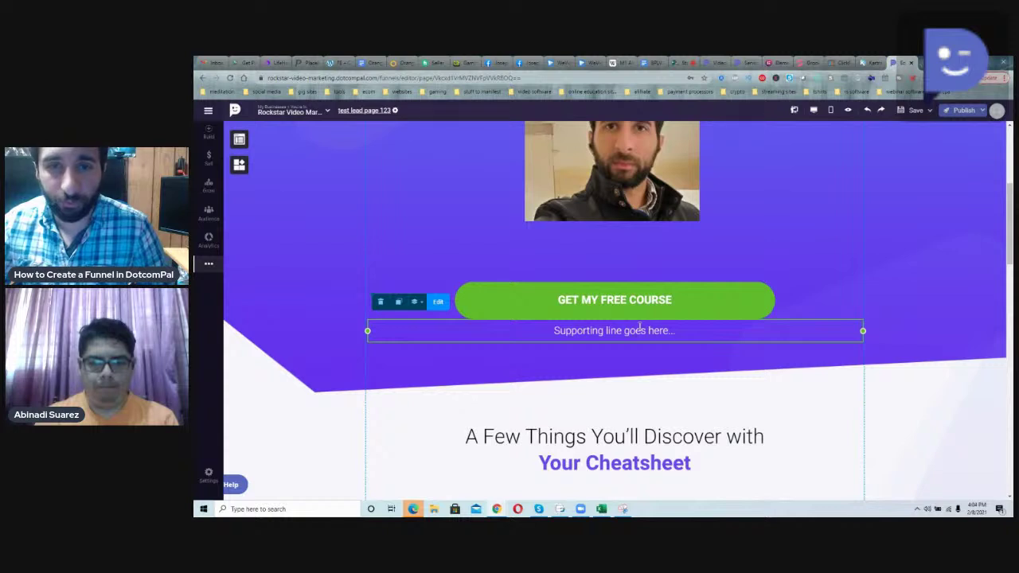
double_click(639, 329)
type("for a limited time only!!!")
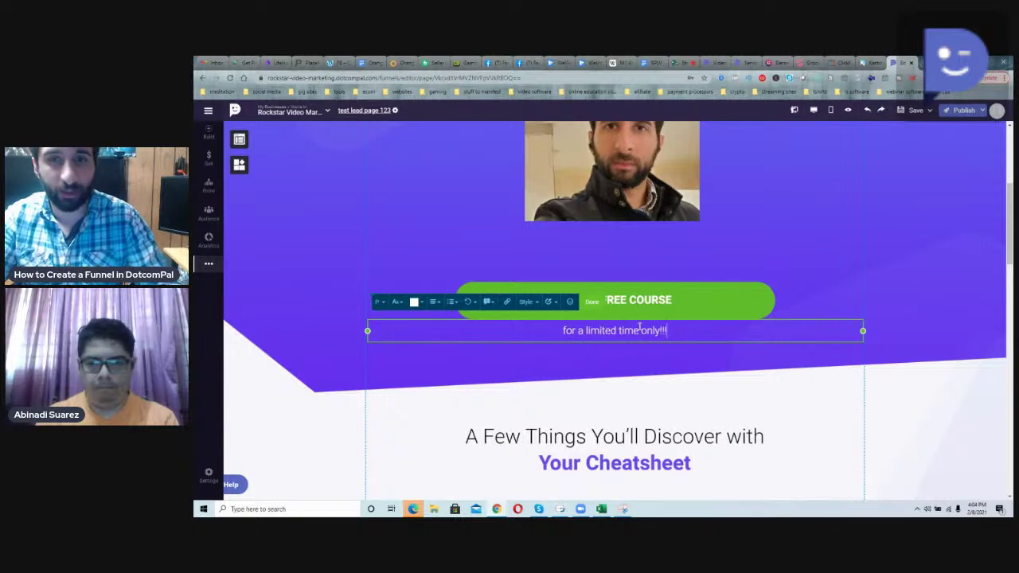
Review the remaining sections of the landing page and the available page elements.
scroll(639, 327, "down", 5)
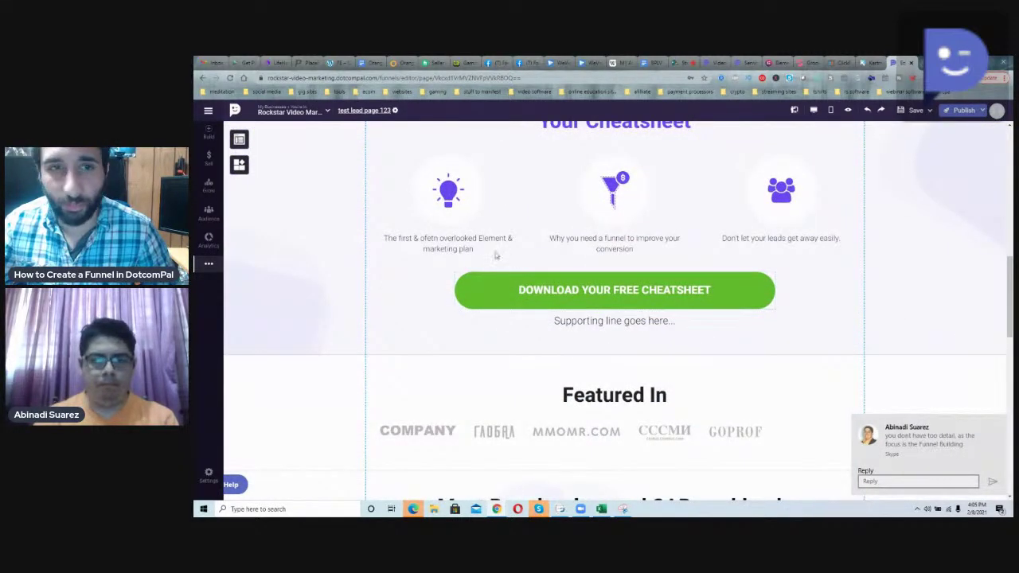
left_click(440, 240)
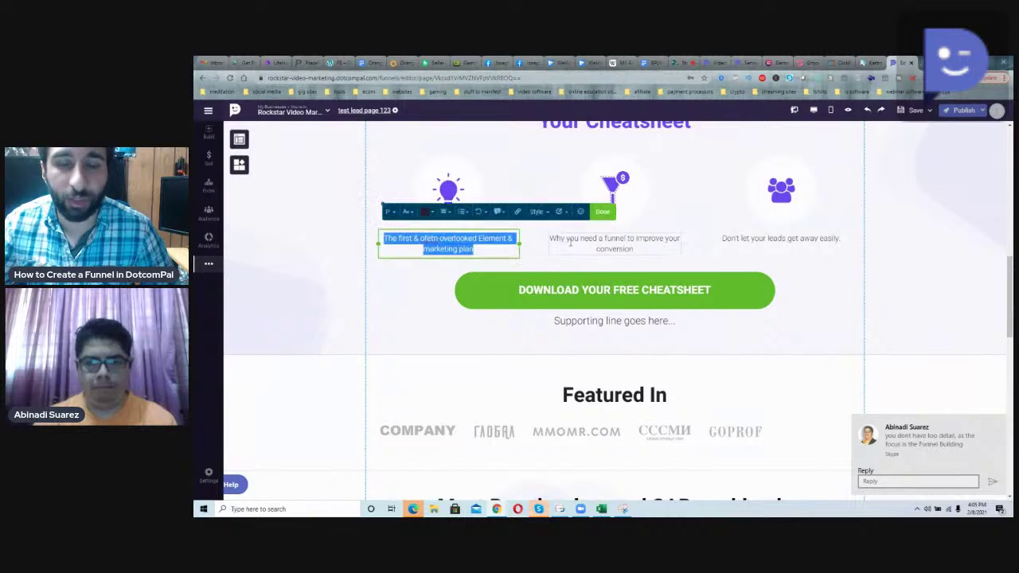
scroll(540, 247, "down", 6)
scroll(537, 249, "up", 2)
scroll(538, 249, "up", 10)
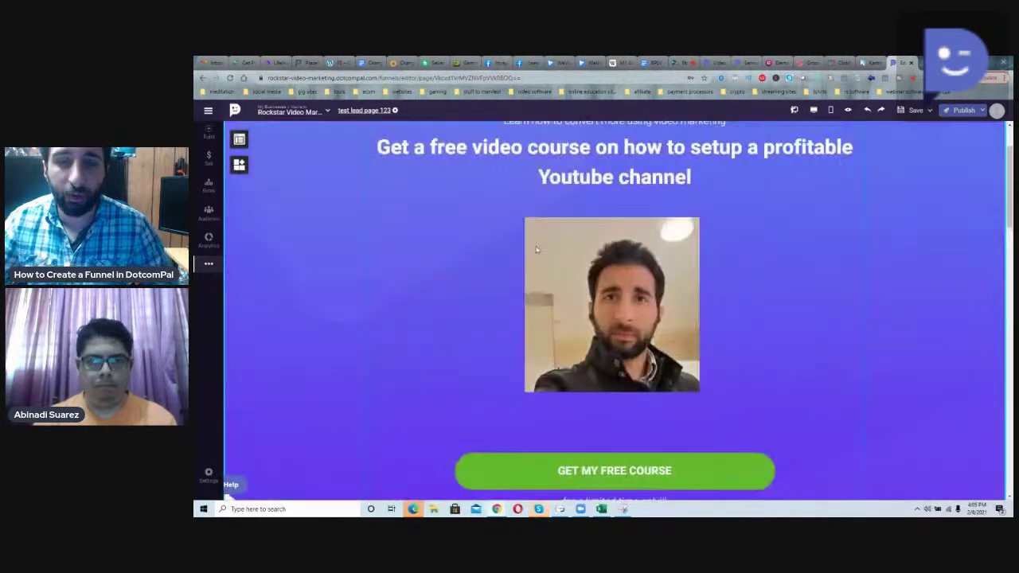
scroll(537, 249, "down", 3)
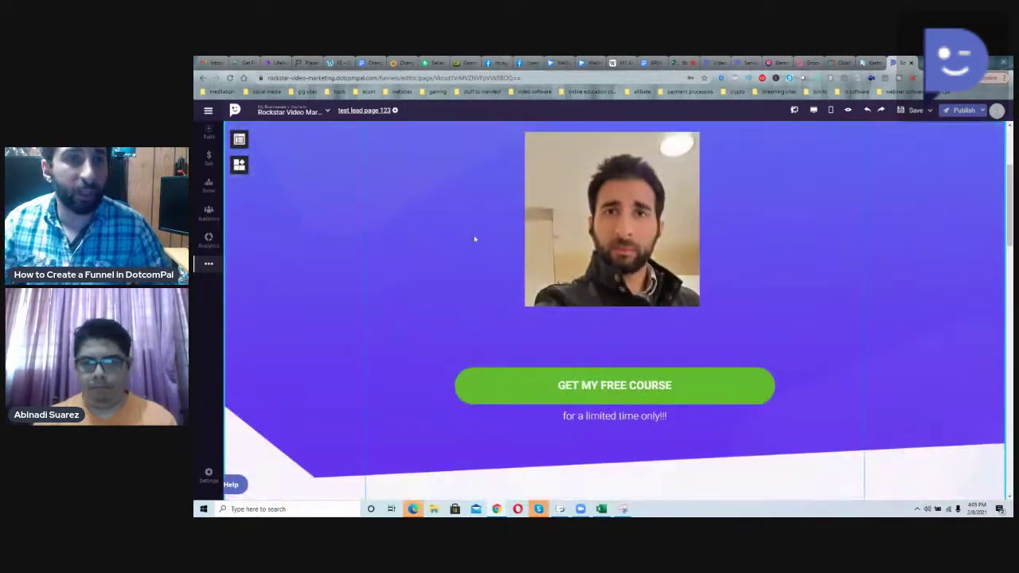
left_click(238, 140)
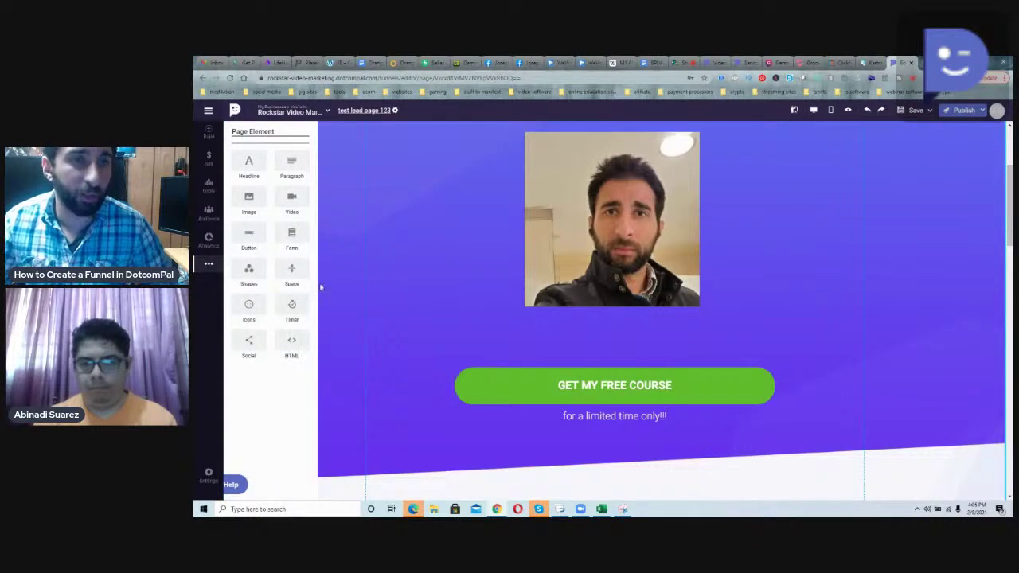
left_click(341, 310)
scroll(445, 300, "up", 3)
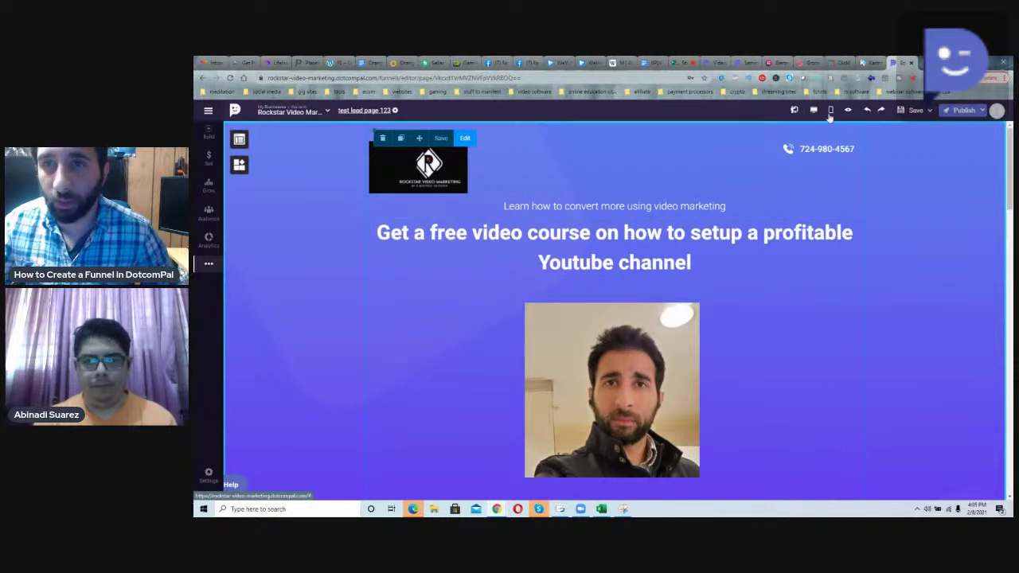
Switch the editor to the mobile layout, move the phone number below the logo and shift the logo toward the center.
left_click(830, 110)
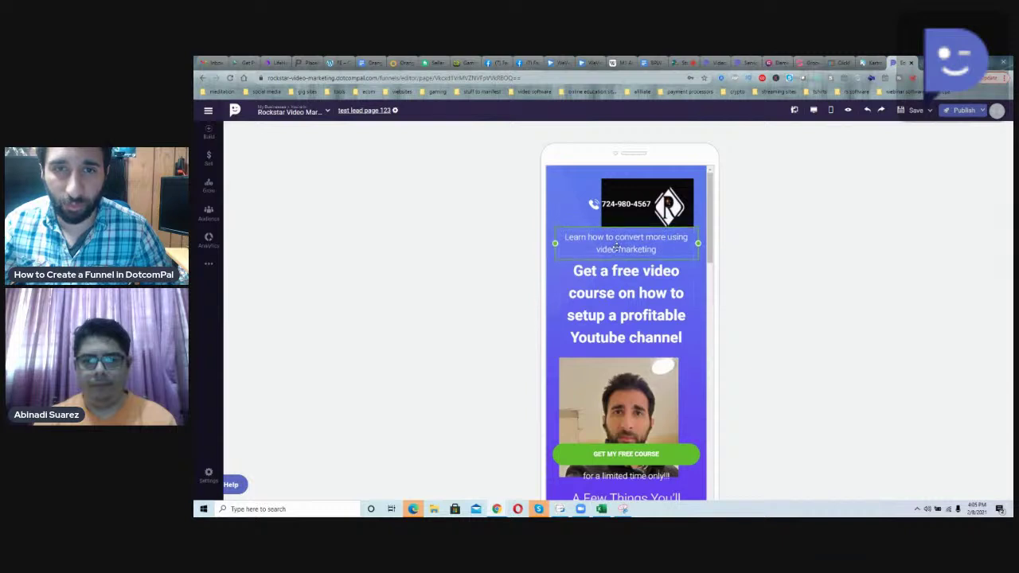
left_click_drag(627, 204, 615, 233)
left_click(630, 200)
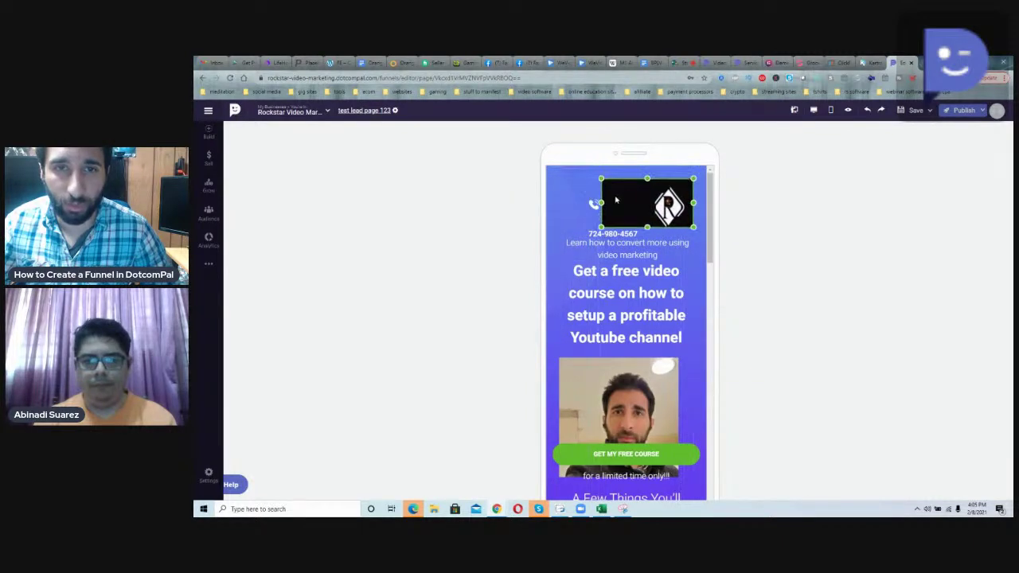
left_click(590, 207)
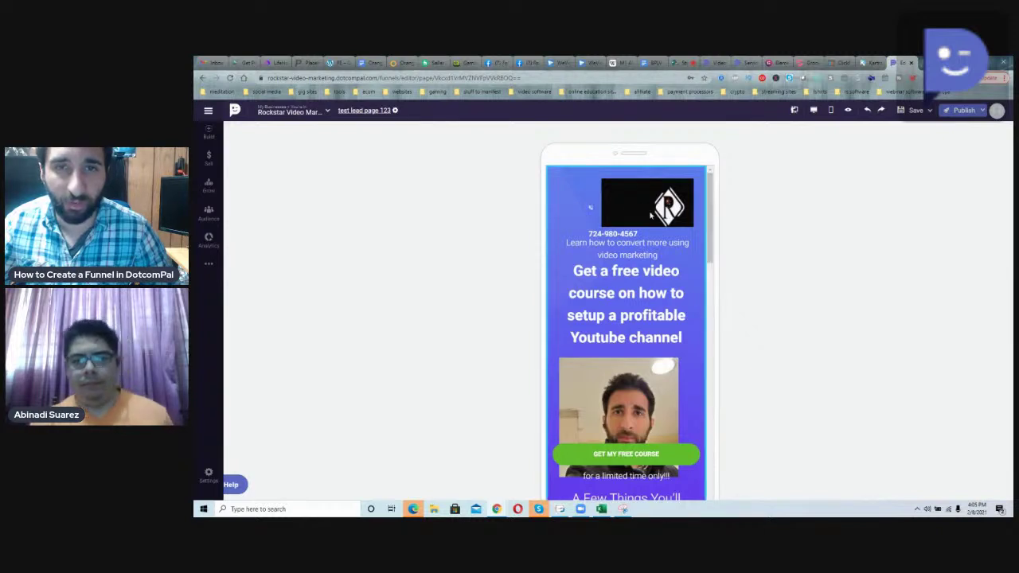
left_click_drag(649, 205, 628, 207)
Move the "GET MY FREE COURSE" button off the portrait photo, further down the mobile layout.
scroll(648, 335, "down", 5)
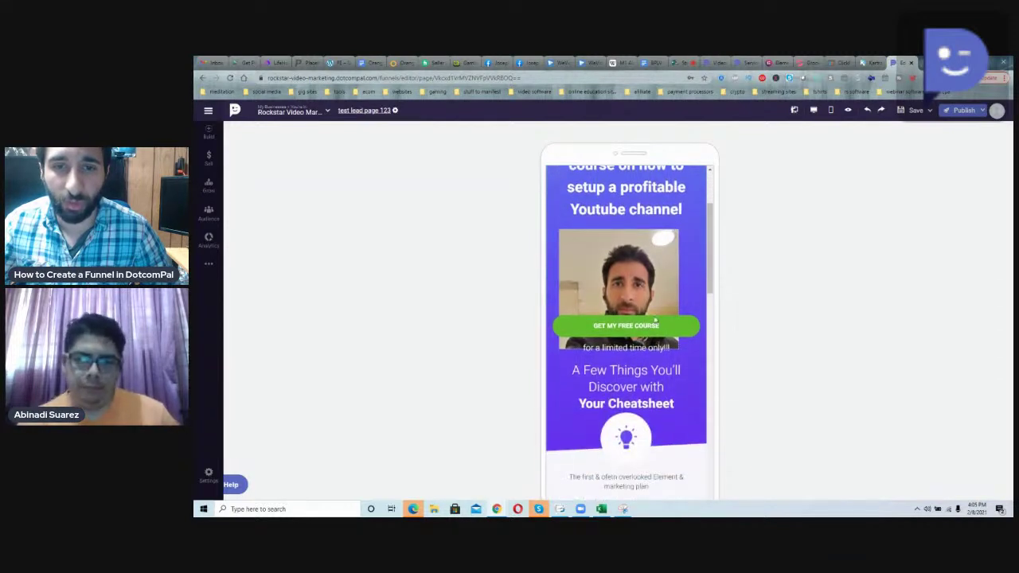
left_click_drag(651, 205, 651, 296)
left_click(646, 331)
Publish the landing page "test lead page 123".
left_click(929, 111)
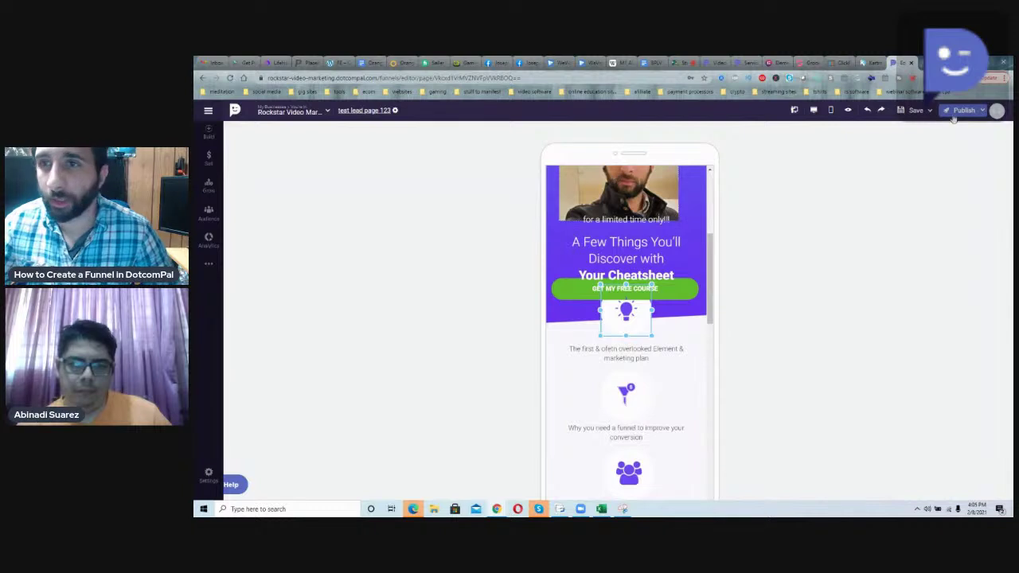
left_click(959, 110)
left_click(960, 249)
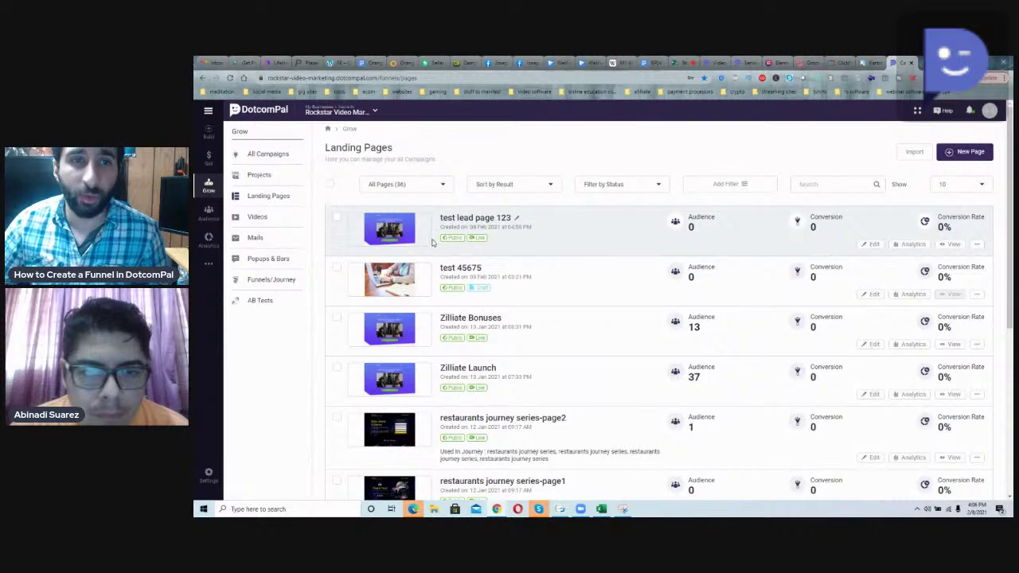
Open the Funnels/Journey list and look through the existing funnels.
left_click(288, 283)
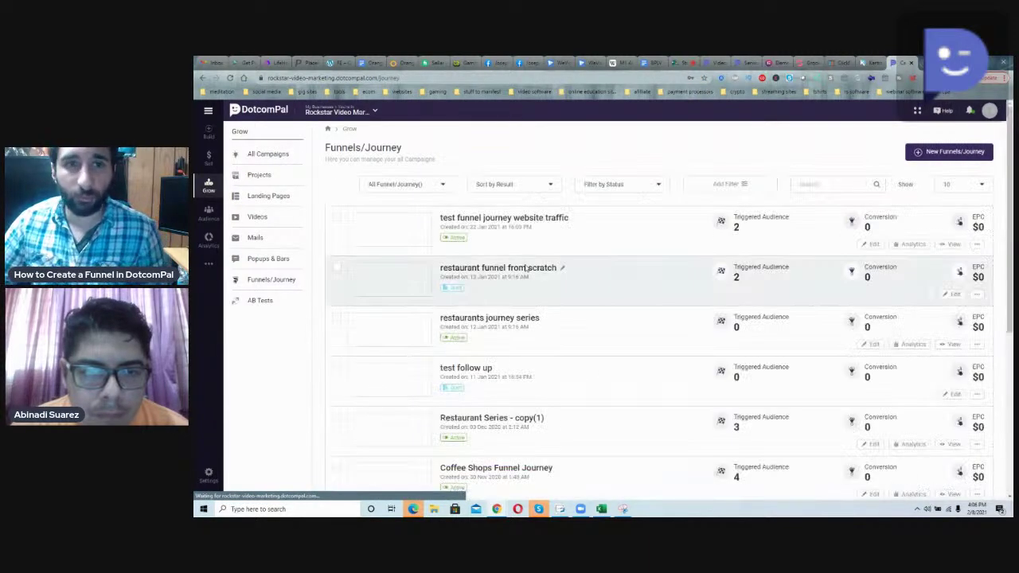
scroll(522, 283, "up", 1)
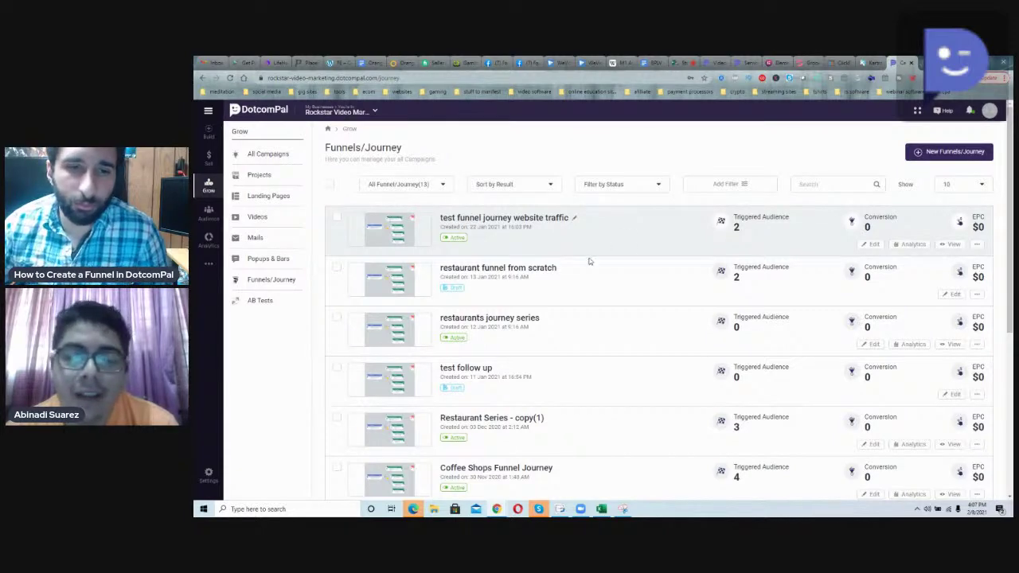
scroll(569, 277, "down", 3)
scroll(565, 280, "up", 3)
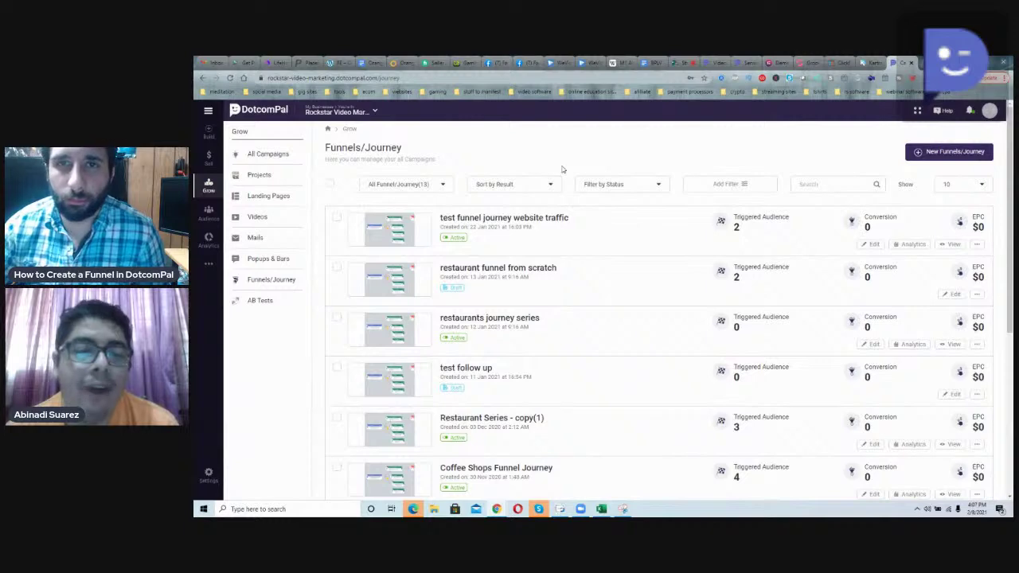
Switch to StreamYard to read the live viewer comments, and return to the DotcomPal funnel list.
left_click(678, 62)
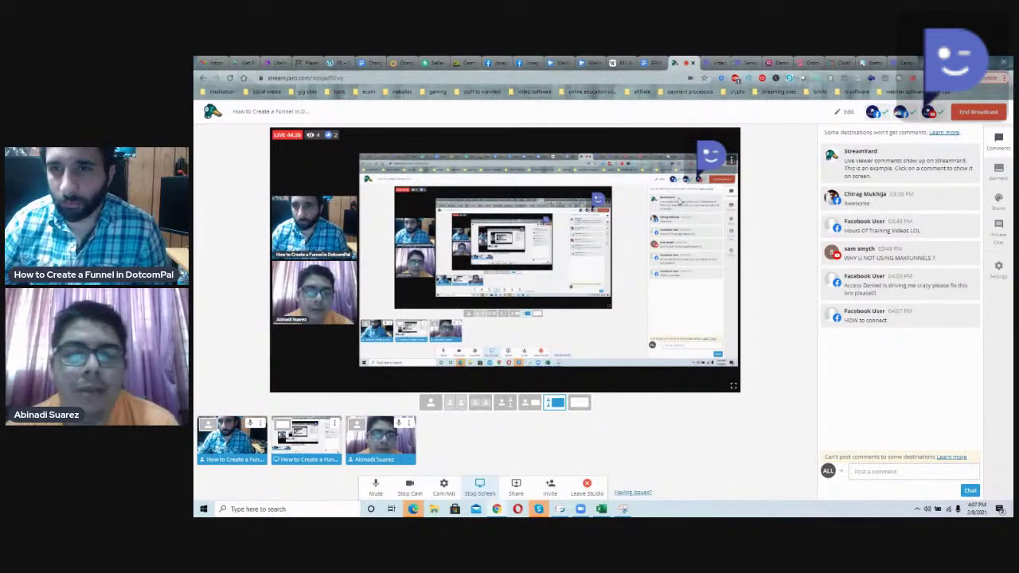
mouse_move(848, 290)
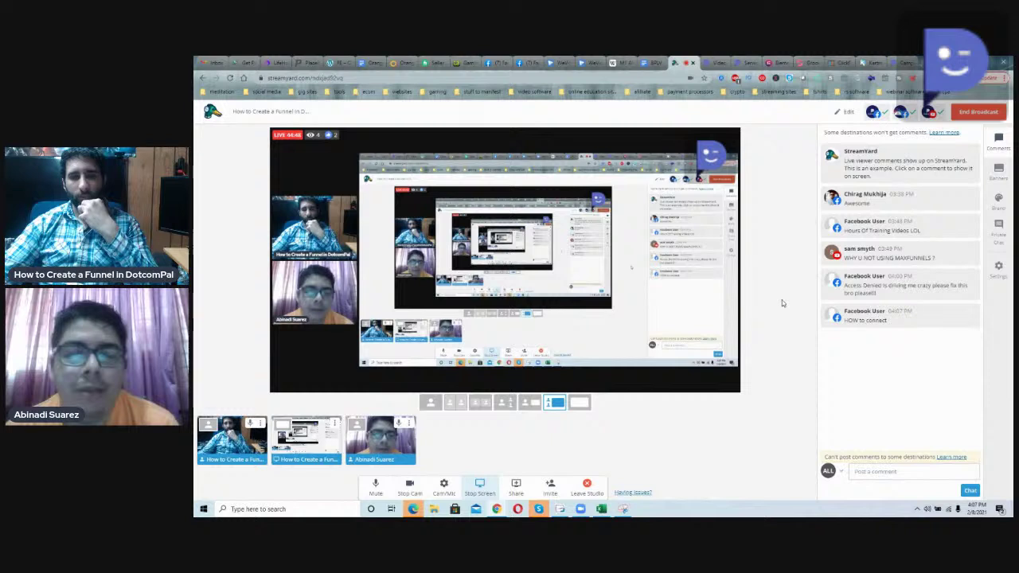
left_click(895, 62)
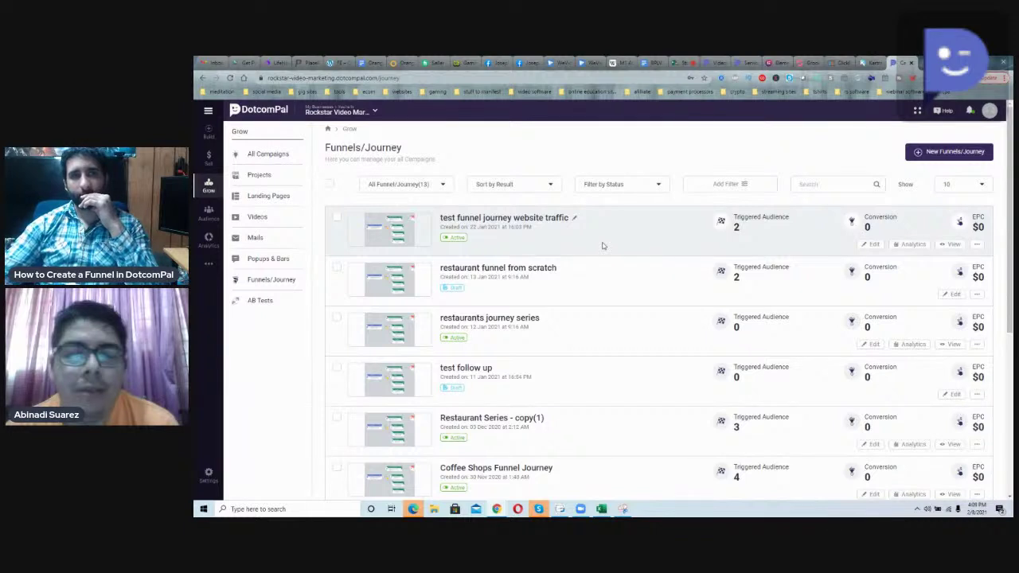
left_click(208, 265)
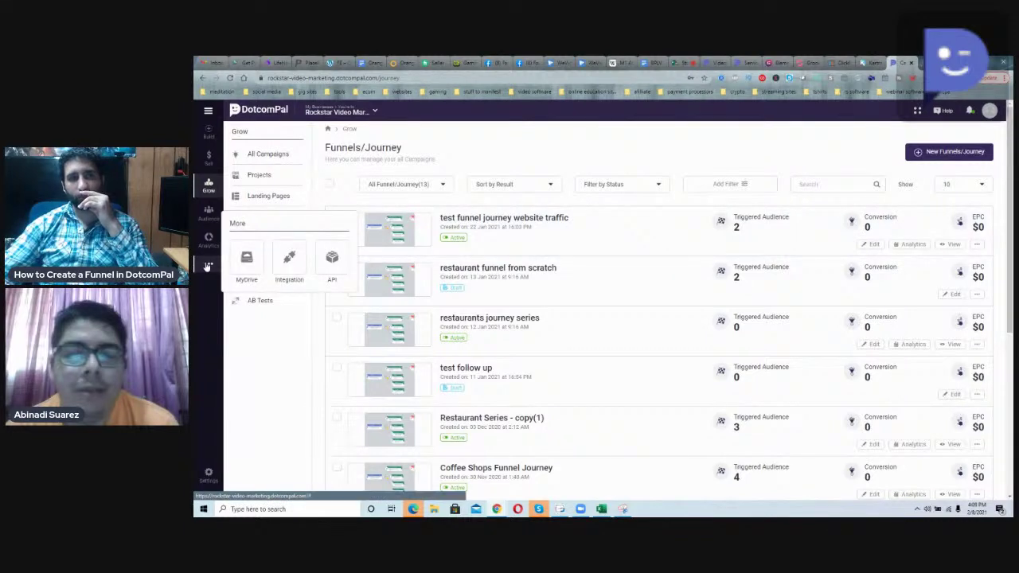
left_click(287, 349)
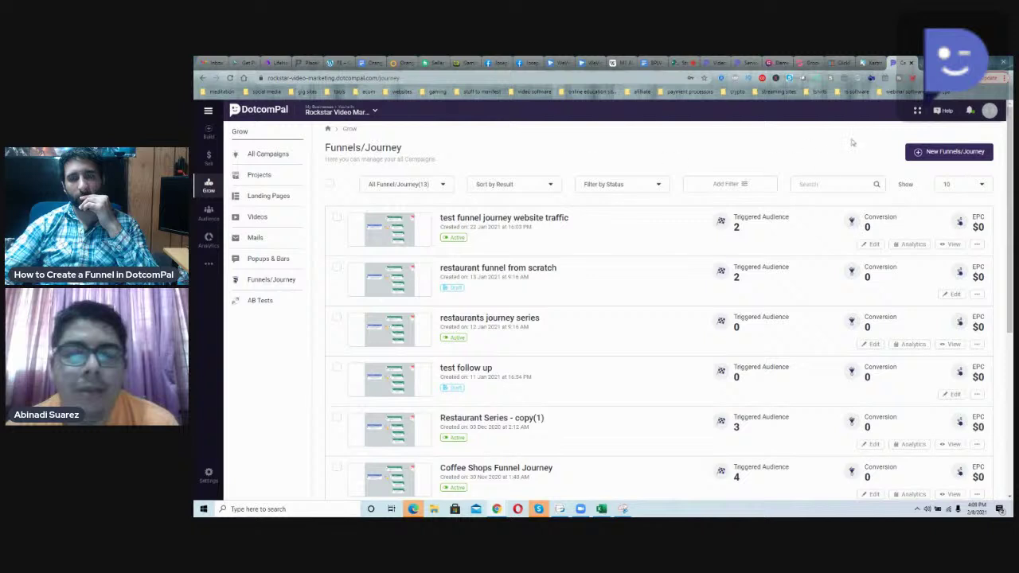
left_click(994, 116)
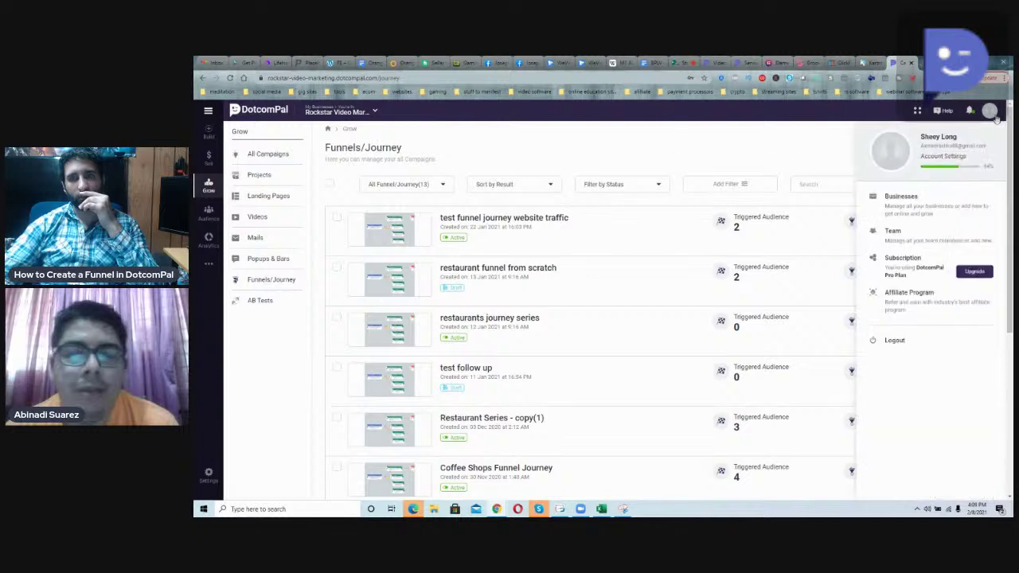
left_click(636, 173)
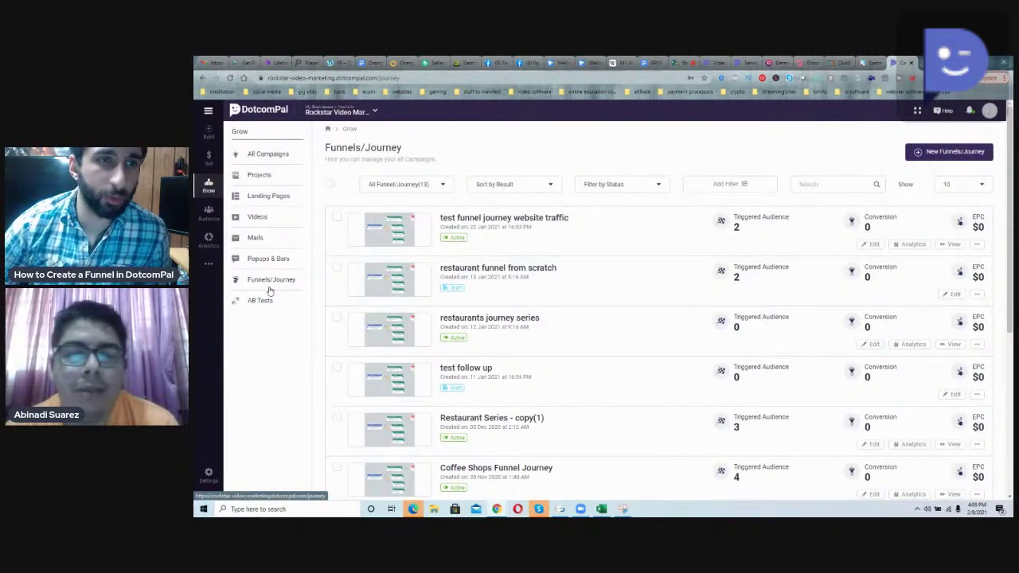
Check the landing page list for "test lead page 123", and return to the Funnels/Journey list to look through its entries.
left_click(264, 199)
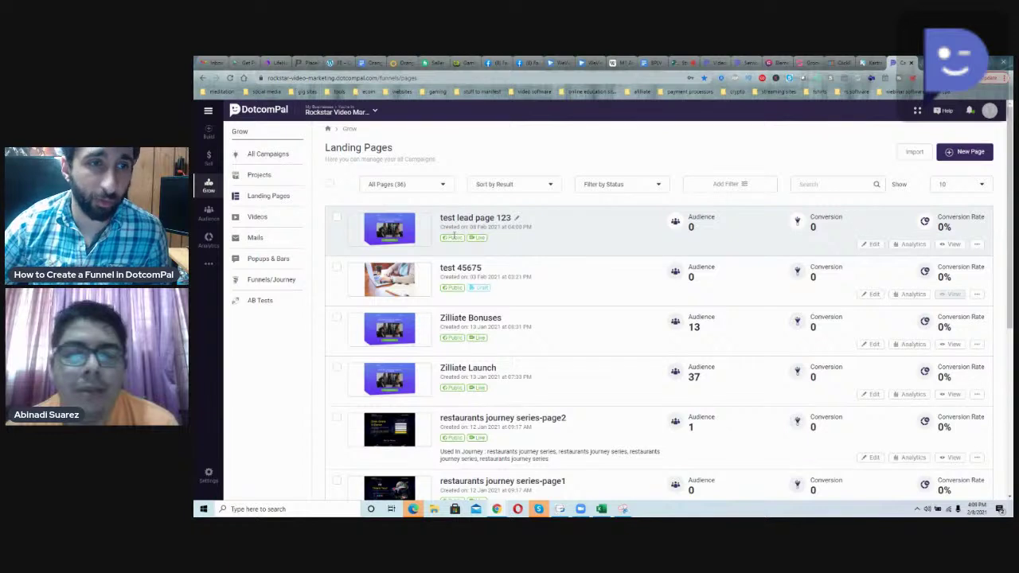
left_click(256, 237)
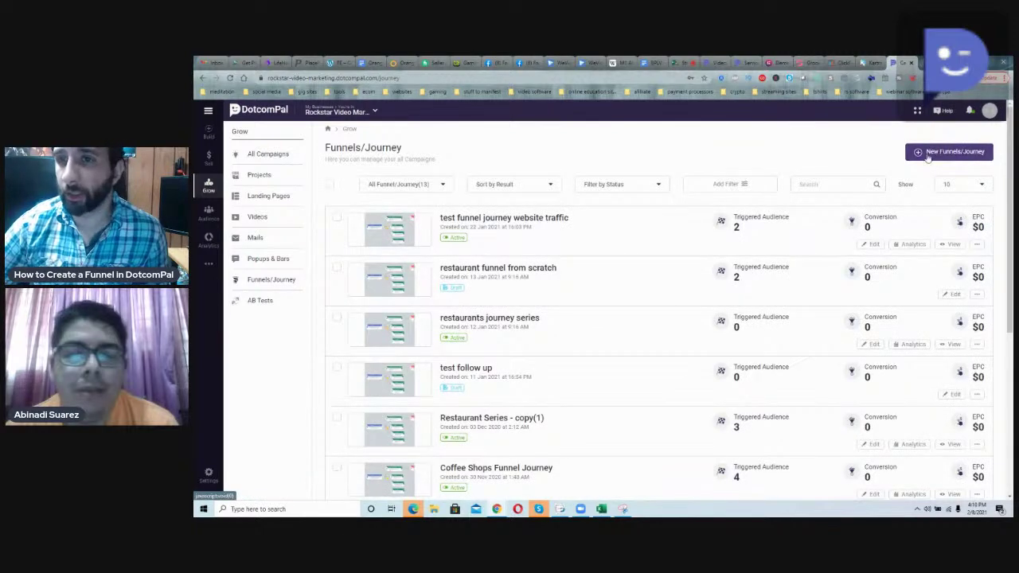
scroll(775, 335, "down", 4)
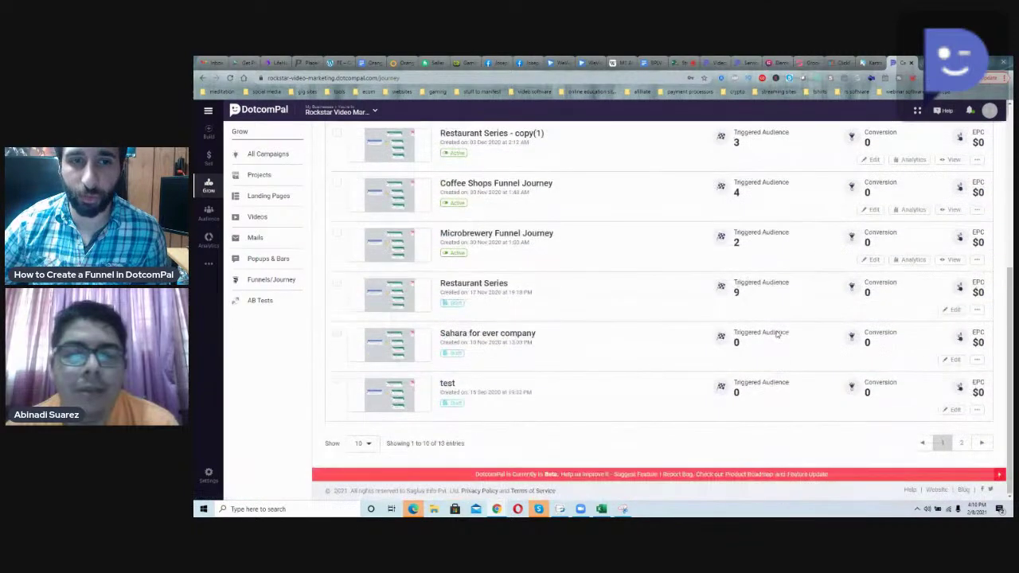
scroll(776, 334, "up", 2)
scroll(776, 334, "up", 2)
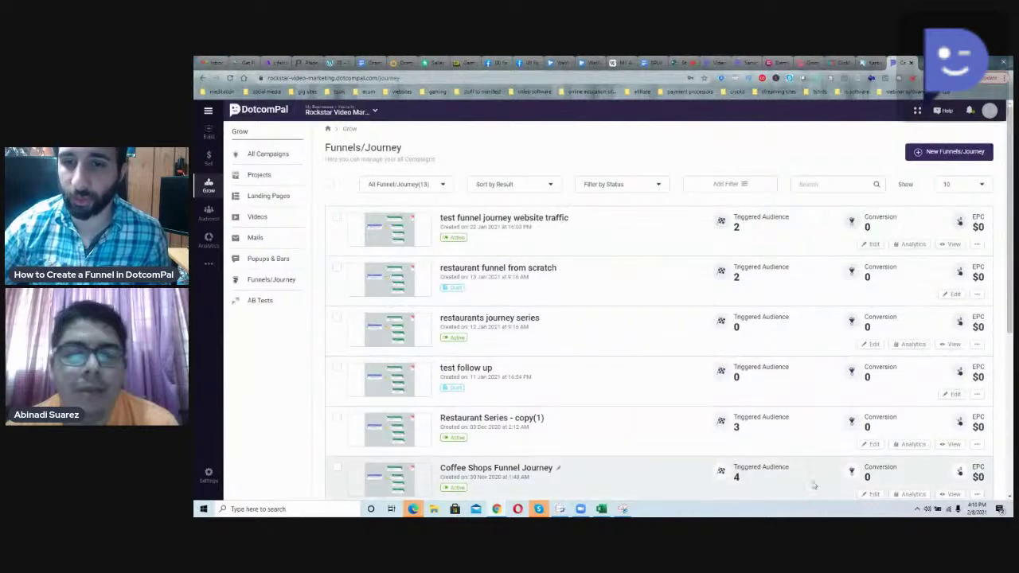
left_click(934, 157)
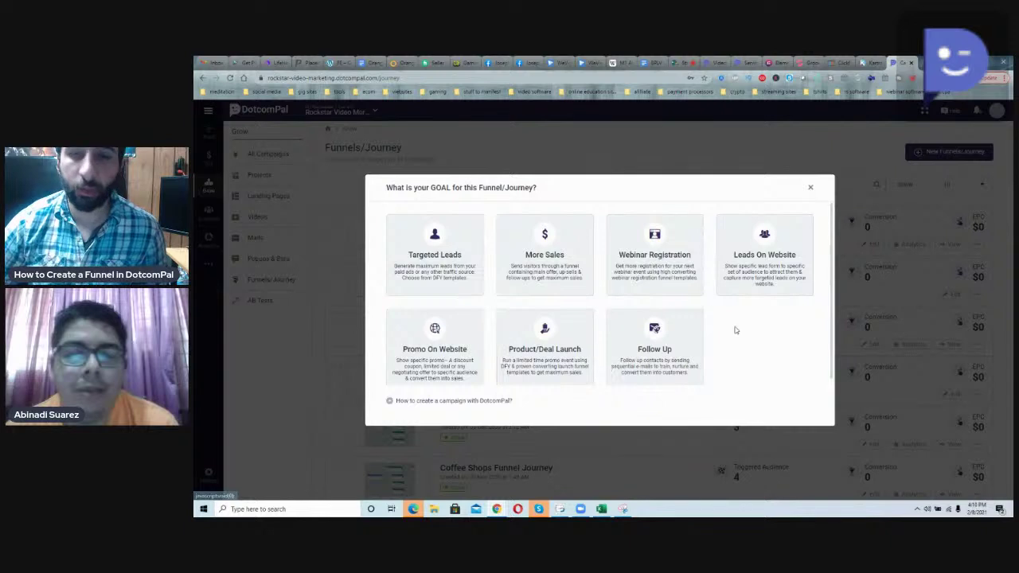
left_click(651, 334)
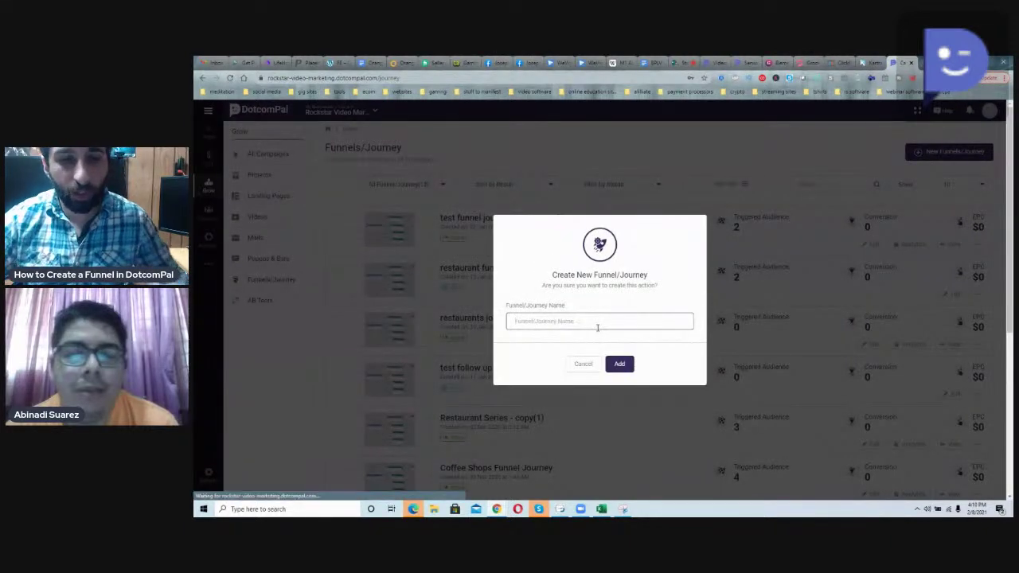
type("test")
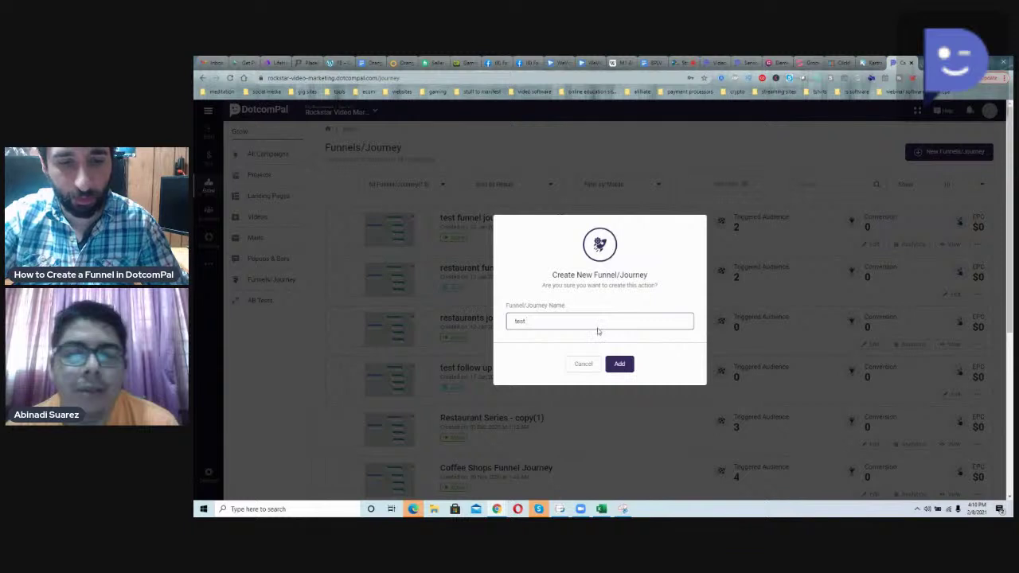
type(" follow up journey")
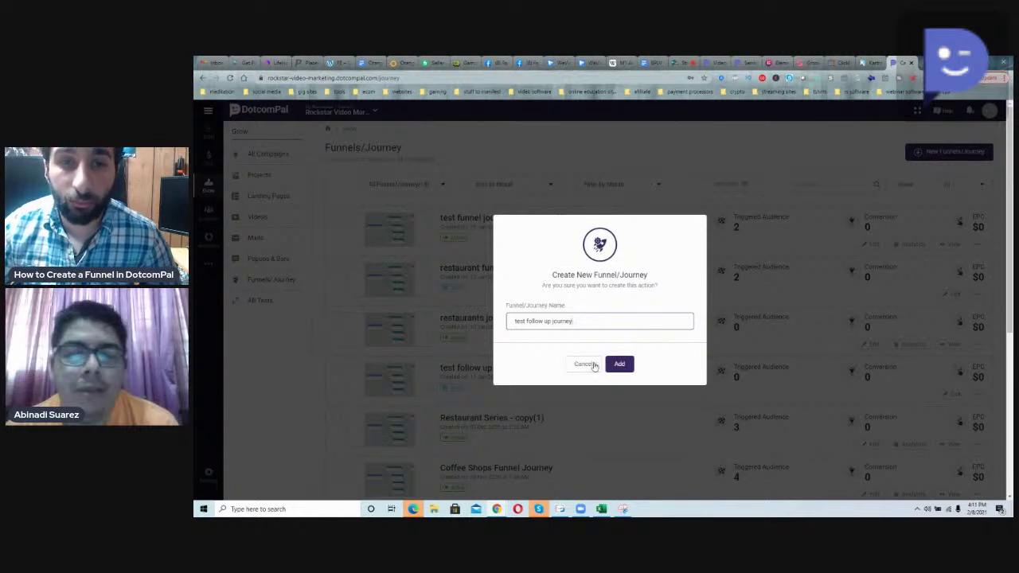
left_click(583, 364)
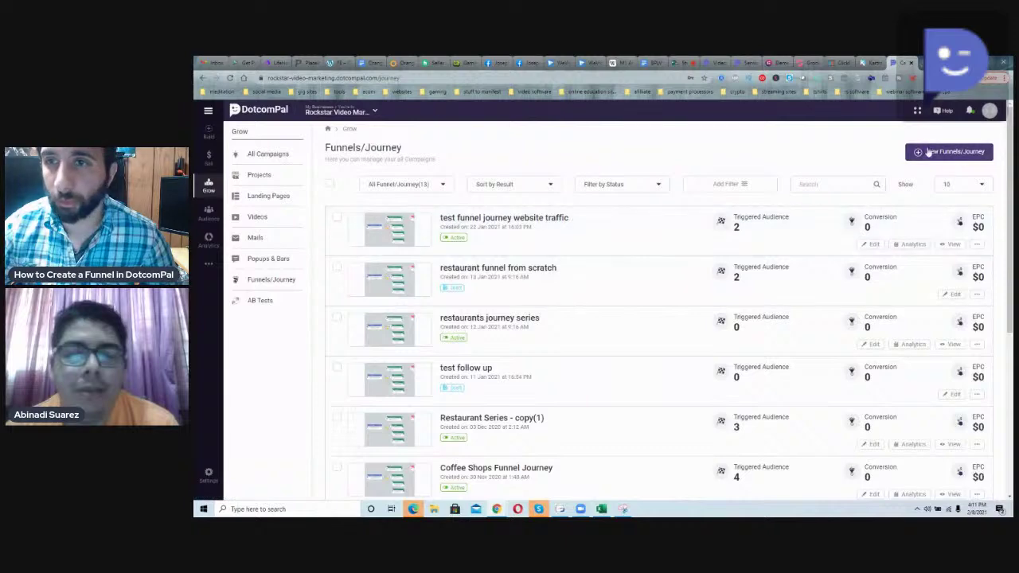
Start a new funnel, check the live viewer comments in StreamYard, and return to the funnel goal choices in DotcomPal.
left_click(928, 151)
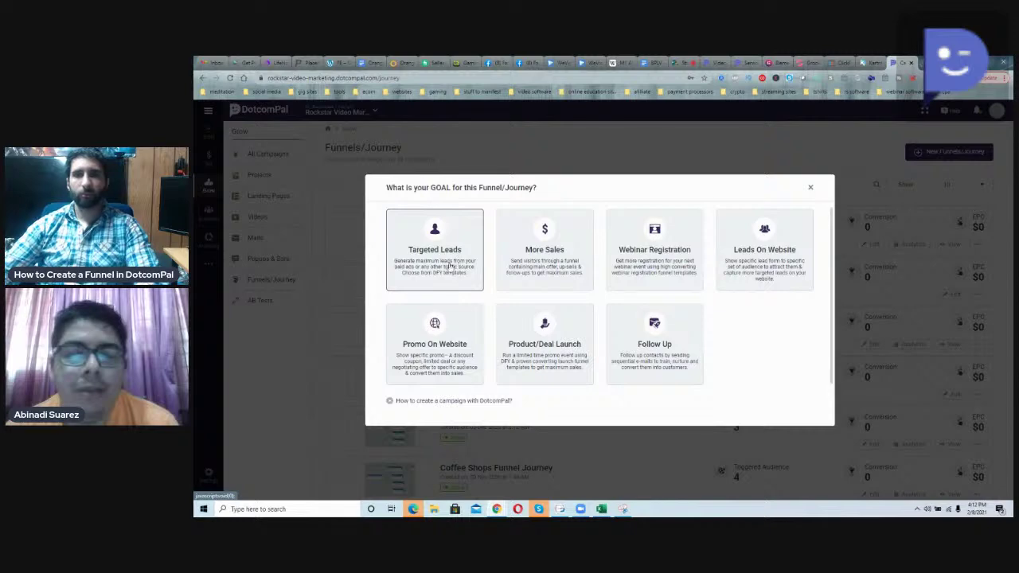
left_click(680, 66)
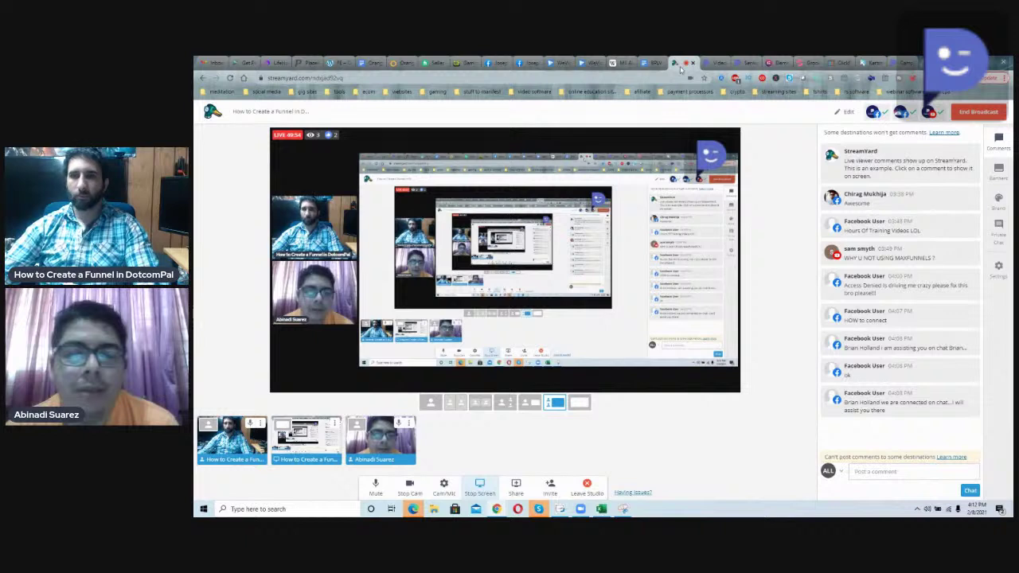
left_click(881, 61)
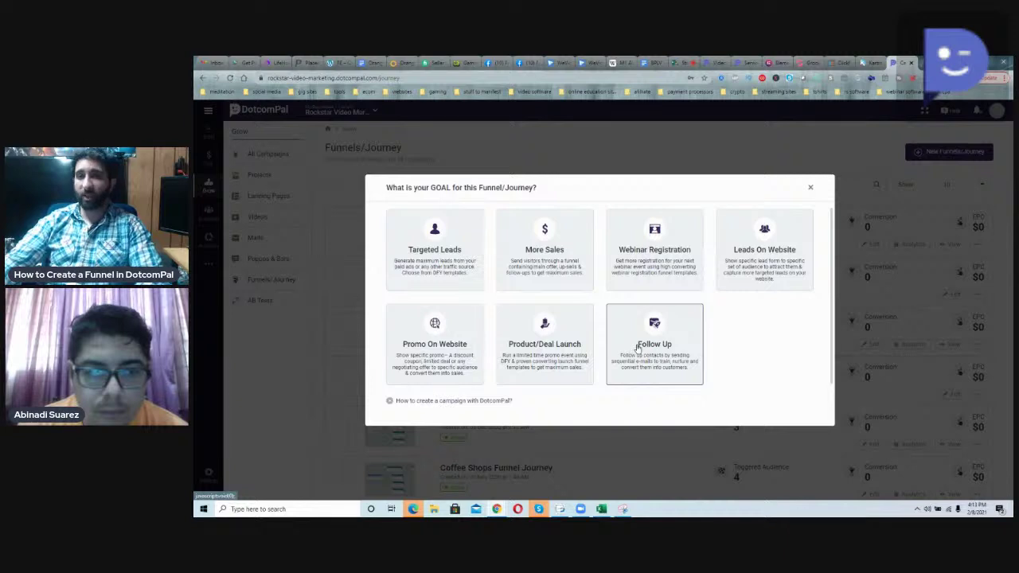
Choose the Follow Up goal and create the funnel with the name "test journey 123456".
left_click(637, 348)
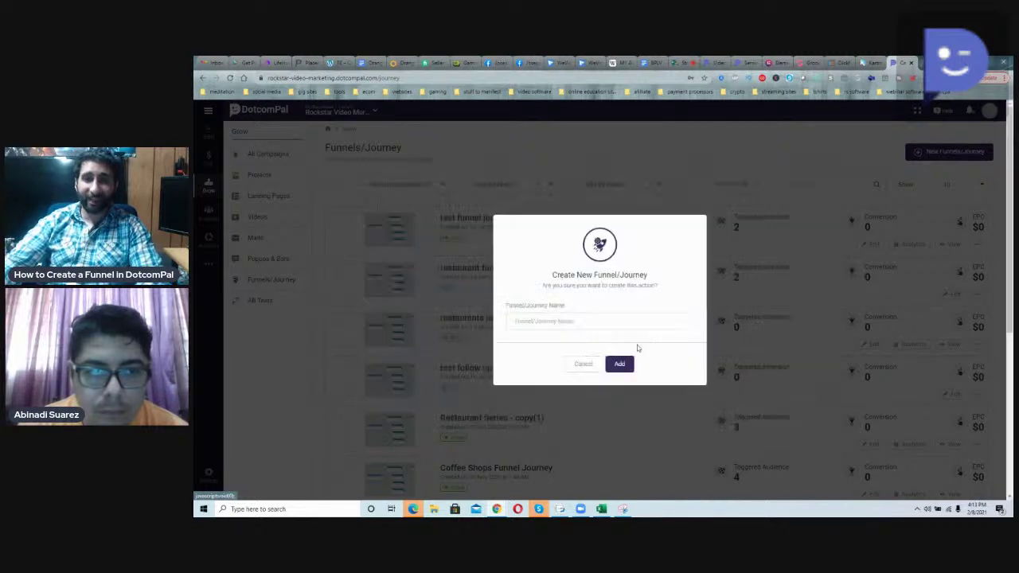
left_click(601, 322)
type("te")
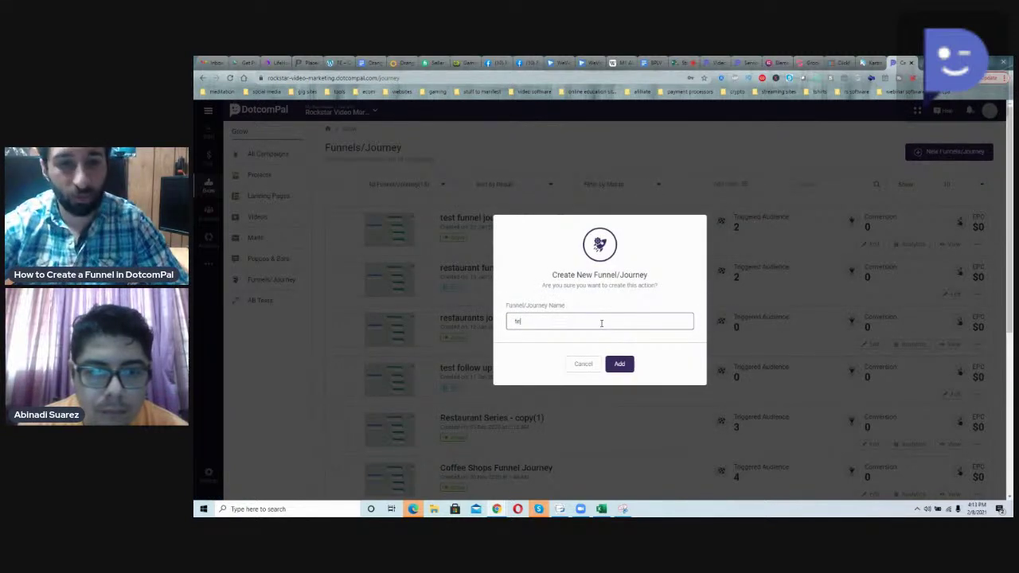
type("st journey 123456")
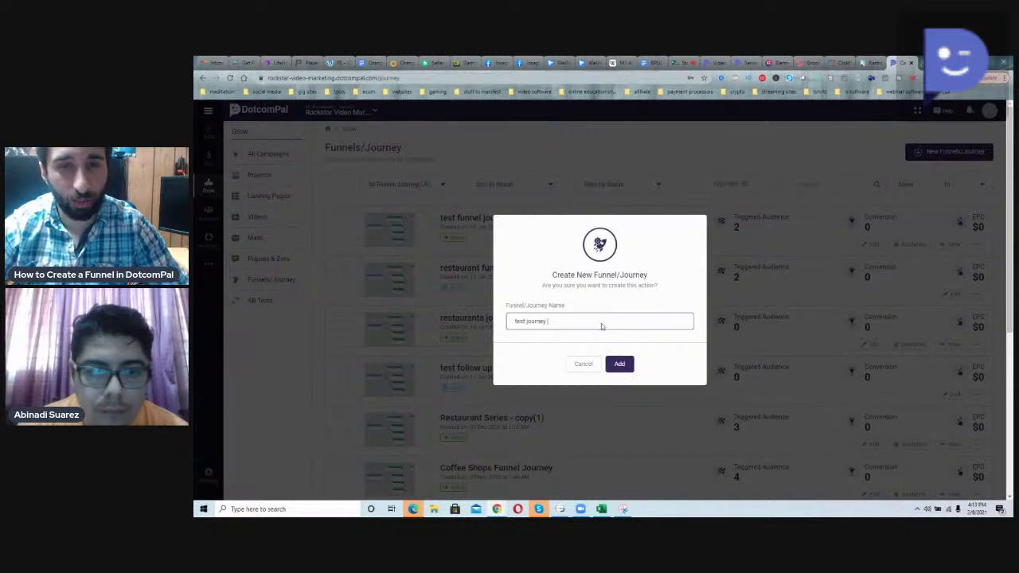
left_click(619, 364)
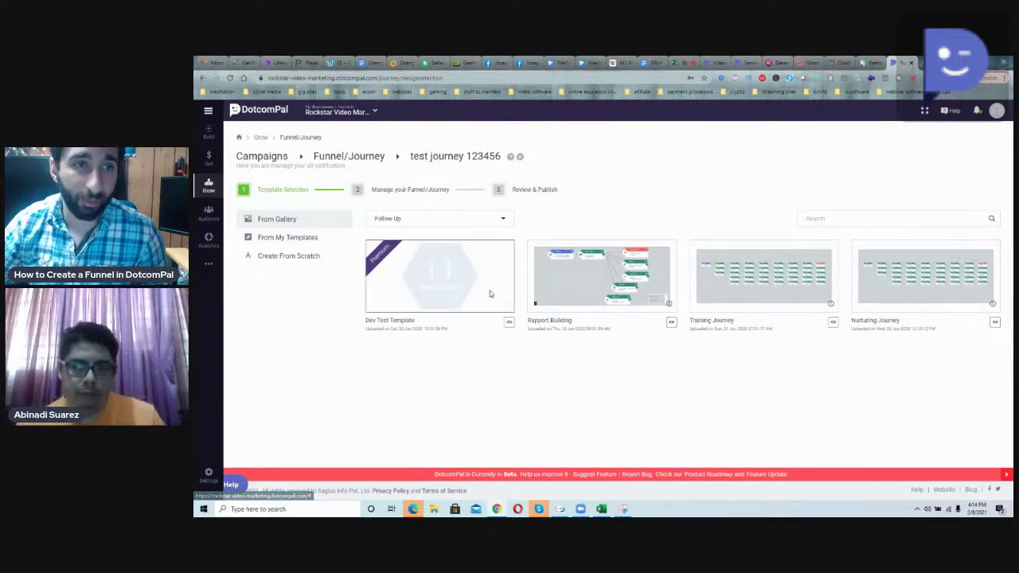
Choose to create the funnel from scratch instead of from a template, opening the blank journey editor.
left_click(309, 242)
left_click(311, 256)
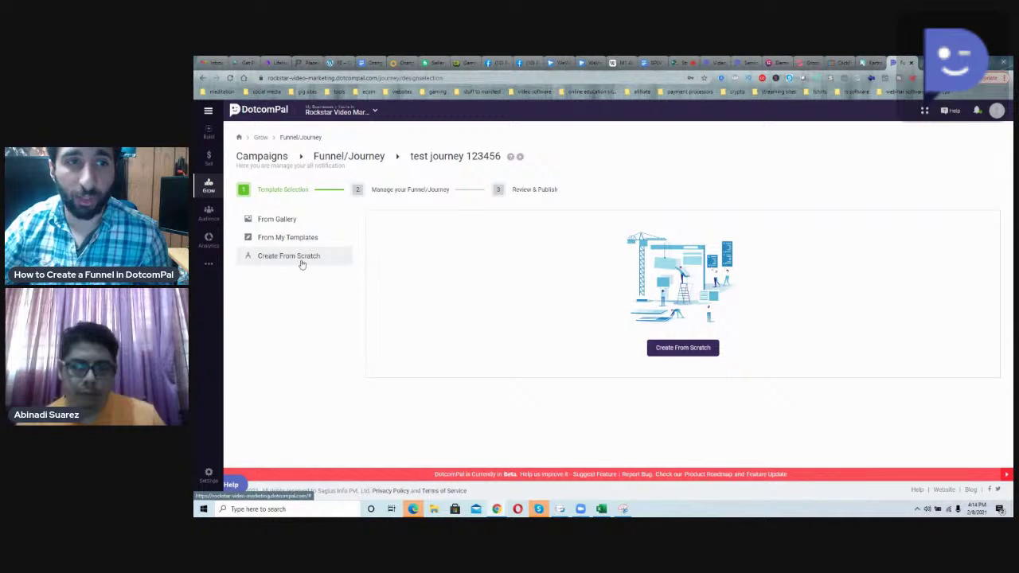
left_click(691, 352)
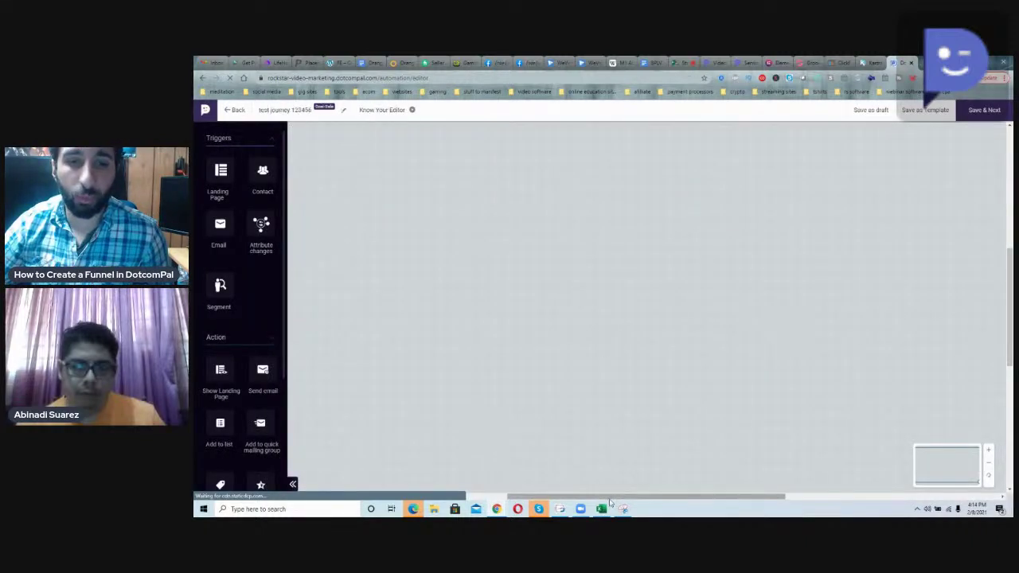
mouse_move(609, 499)
left_mouse_down()
mouse_move(428, 470)
mouse_move(606, 500)
left_mouse_up()
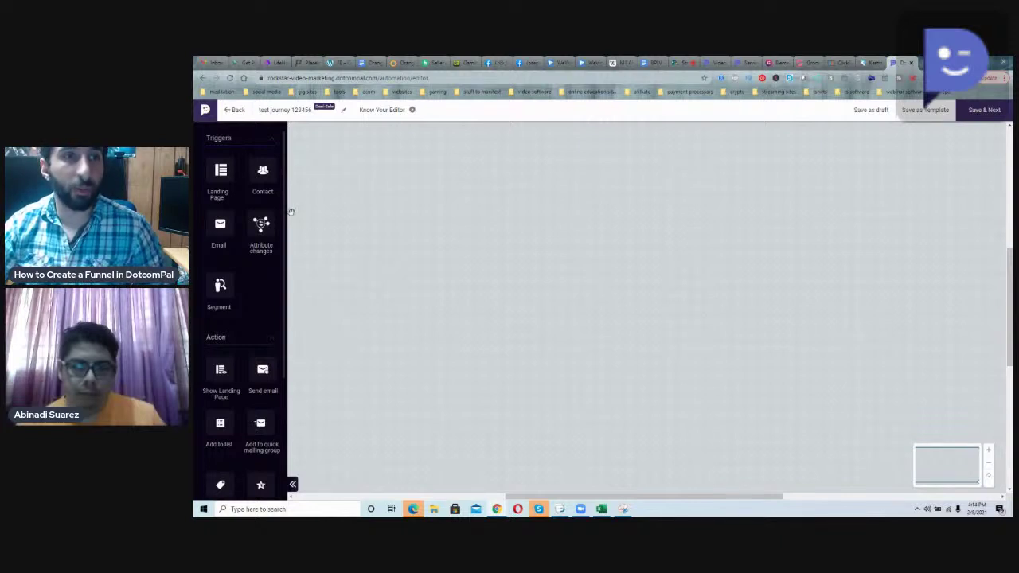
Place a Landing Page trigger on the journey canvas and try to add a second one.
mouse_move(221, 174)
left_mouse_down()
mouse_move(348, 220)
mouse_move(219, 171)
mouse_move(231, 174)
left_mouse_up()
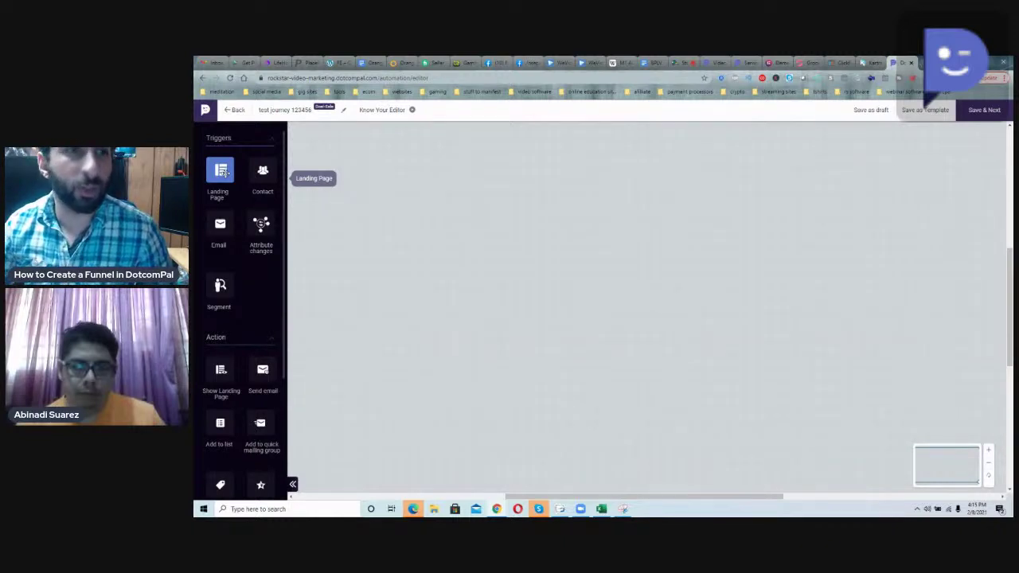
left_click_drag(223, 172, 413, 239)
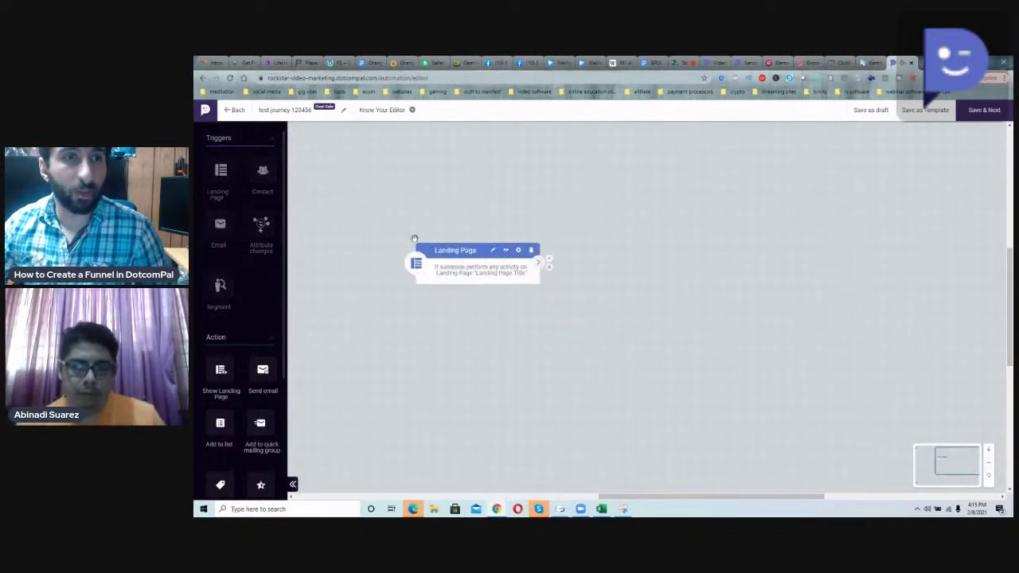
left_click(218, 175)
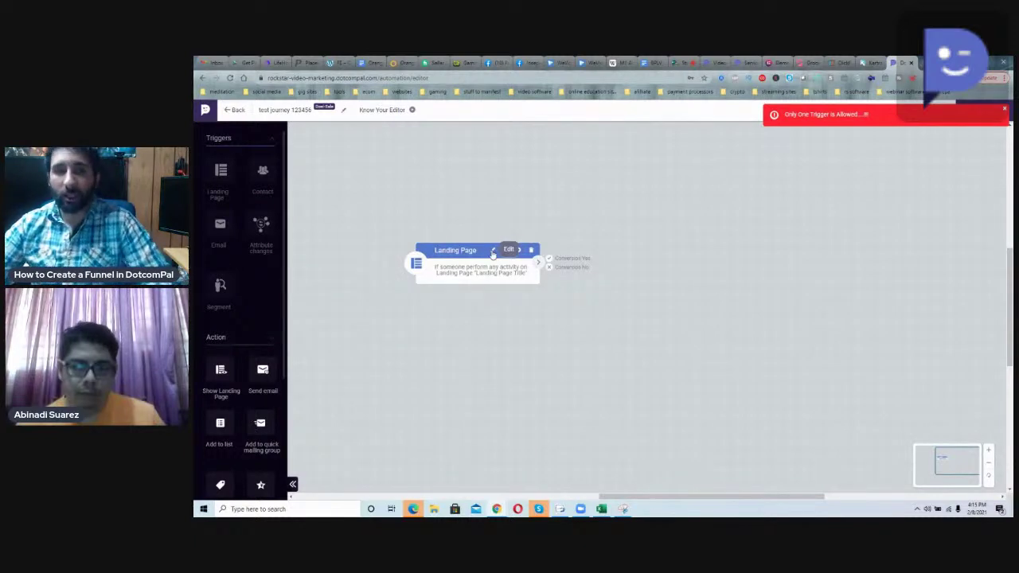
Look through the available action and control elements, and delete the Landing Page trigger from the canvas.
scroll(235, 342, "down", 5)
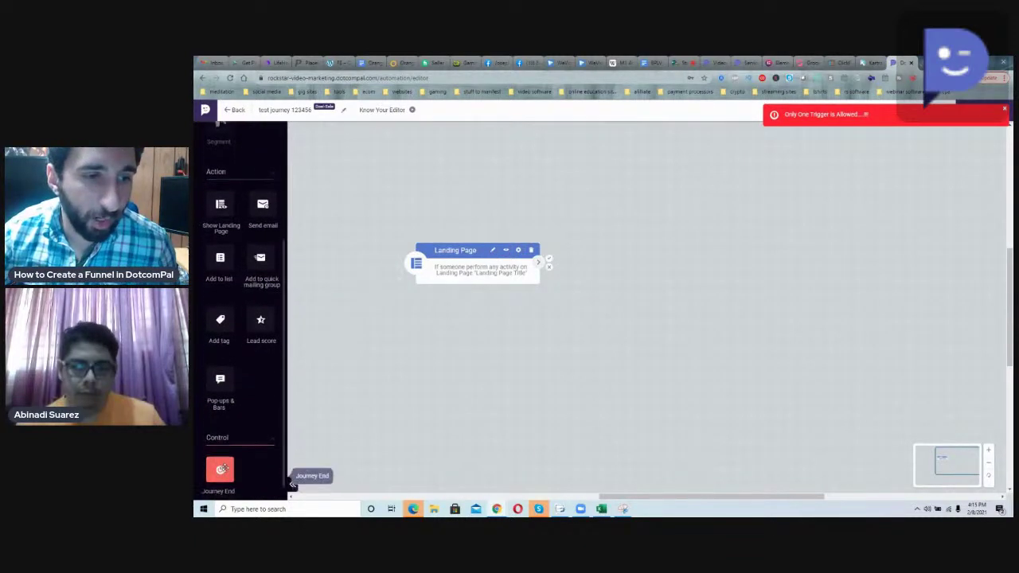
scroll(223, 465, "up", 3)
scroll(227, 436, "up", 2)
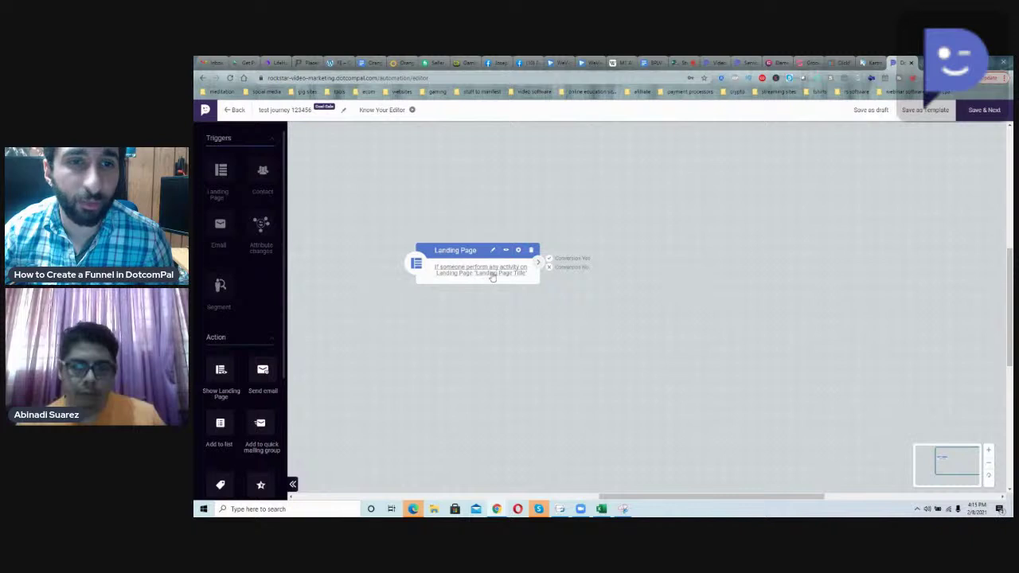
left_click(531, 252)
Add a Landing Page trigger to the canvas and assign the live page "test lead page 123" to it.
left_click_drag(221, 169, 458, 260)
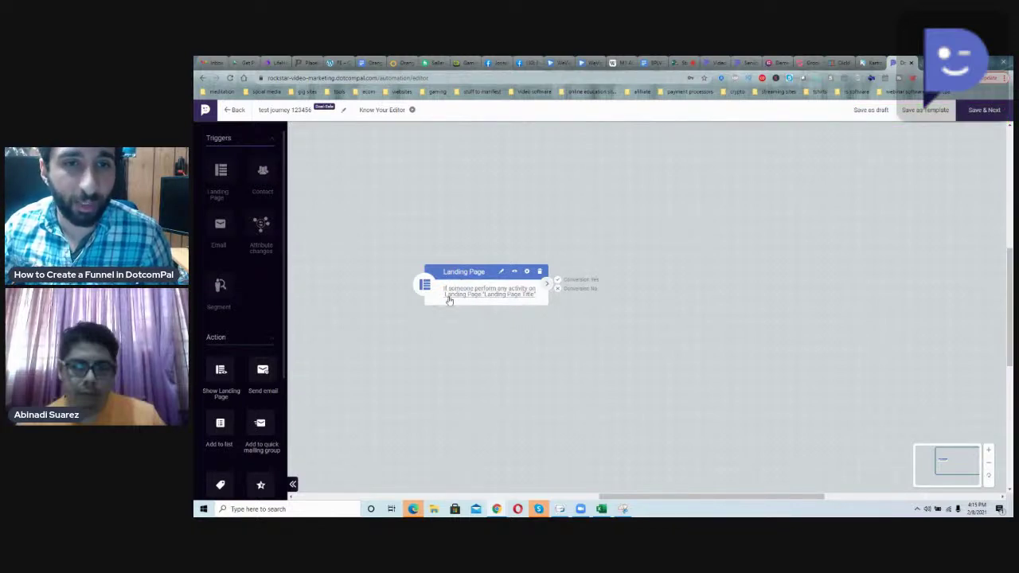
left_click(510, 300)
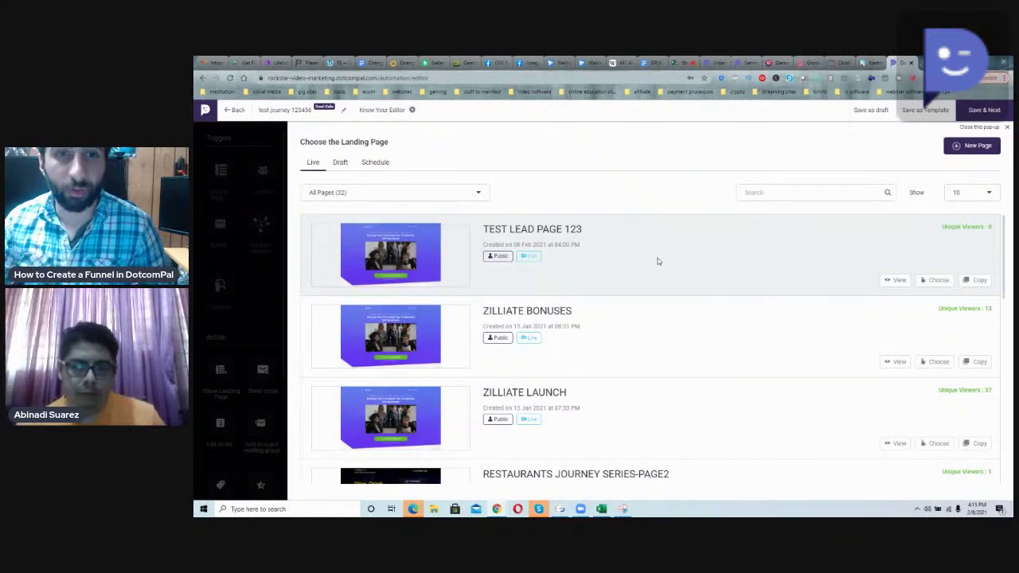
left_click(939, 281)
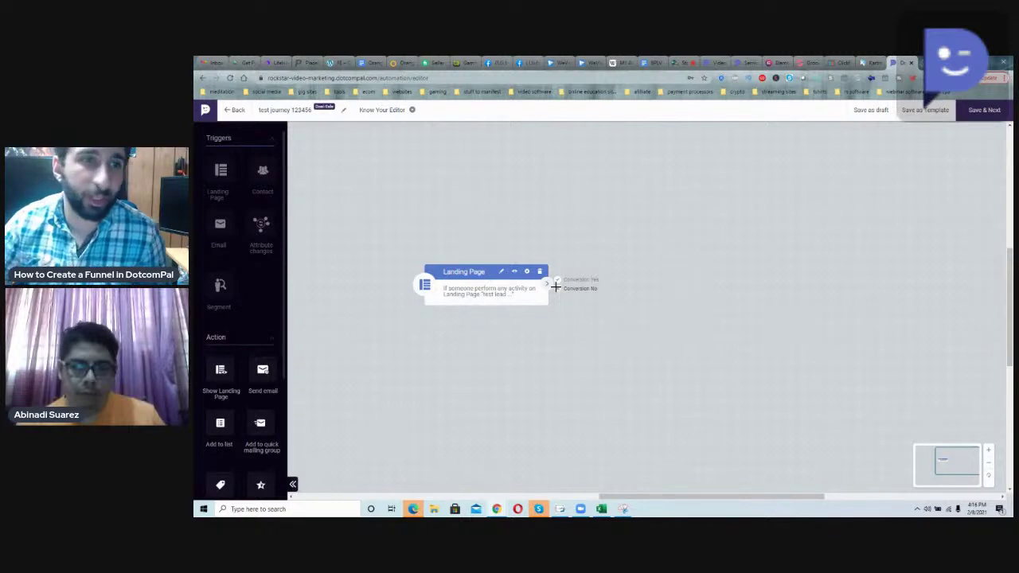
Add a Show Landing Page action beside the trigger and connect the trigger's Conversion Yes output to it.
left_click_drag(220, 374, 629, 268)
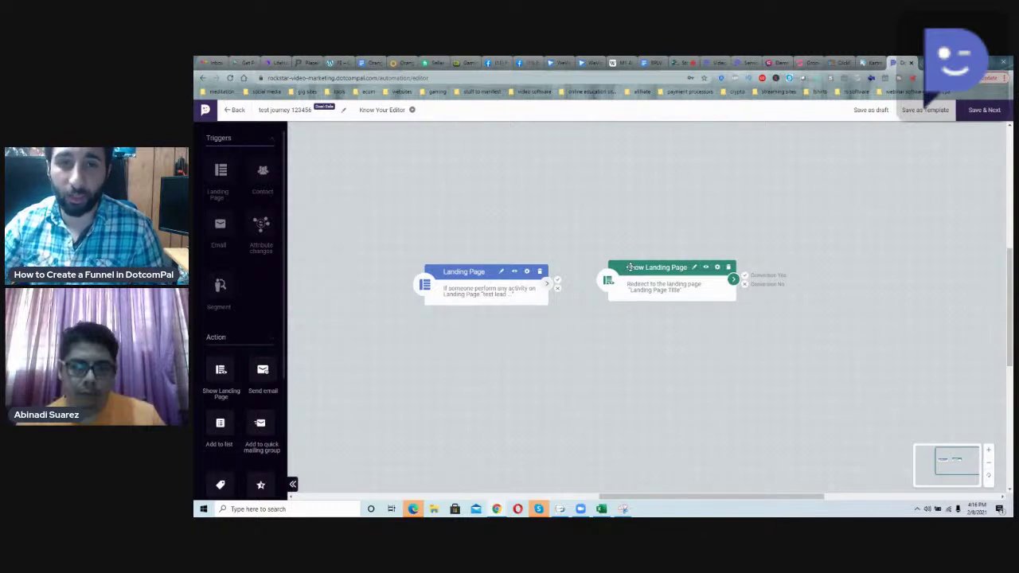
left_click_drag(557, 280, 641, 281)
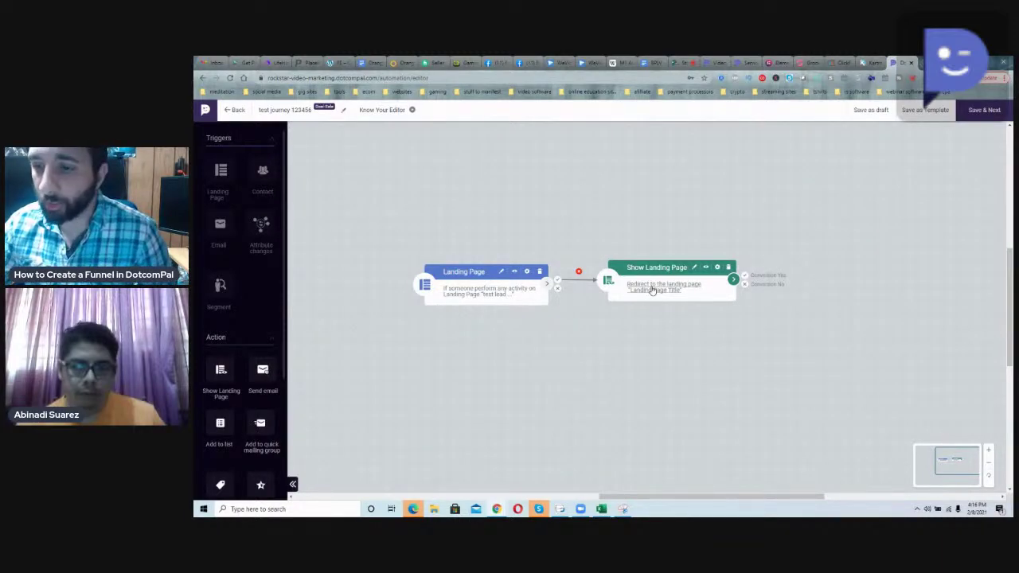
Assign a live RESTAURANTS JOURNEY SERIES page to the Show Landing Page action.
left_click(651, 290)
scroll(605, 324, "down", 5)
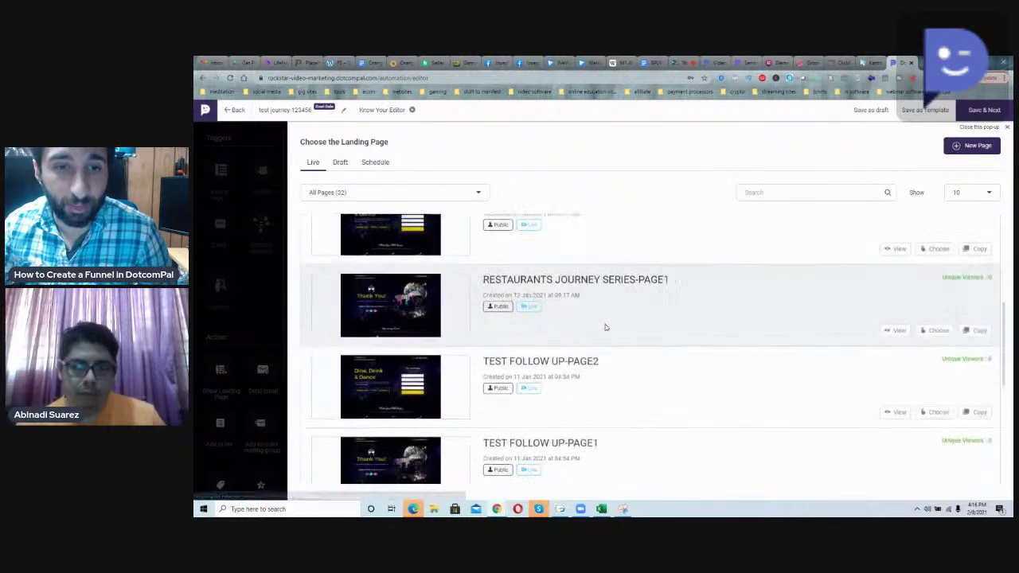
scroll(605, 326, "up", 3)
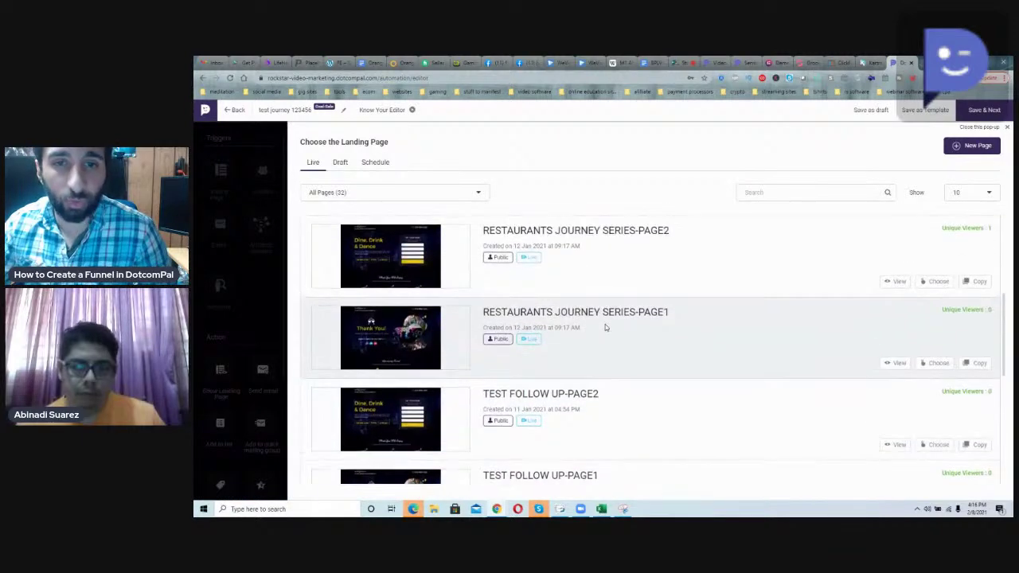
scroll(712, 343, "down", 5)
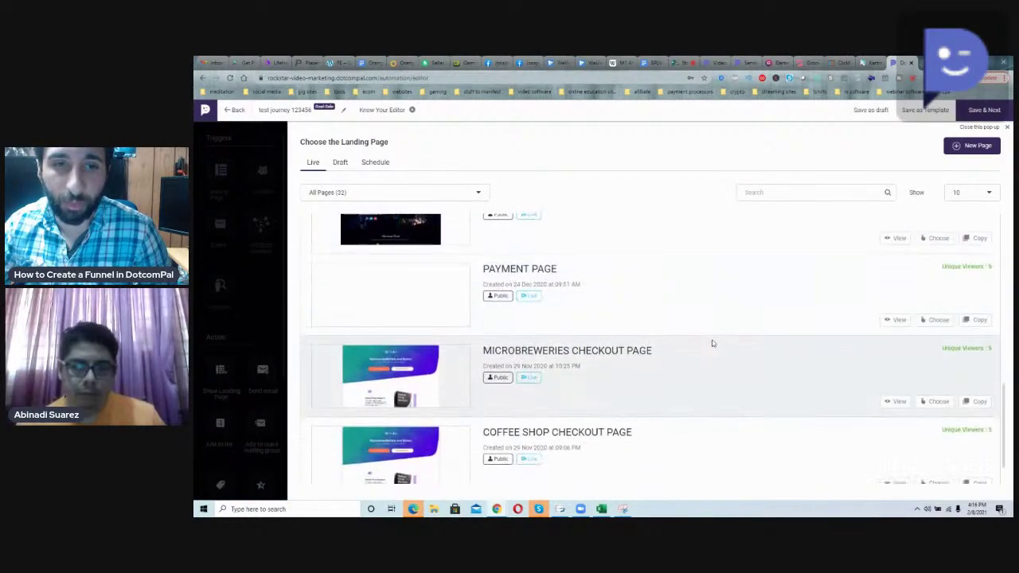
scroll(710, 350, "up", 6)
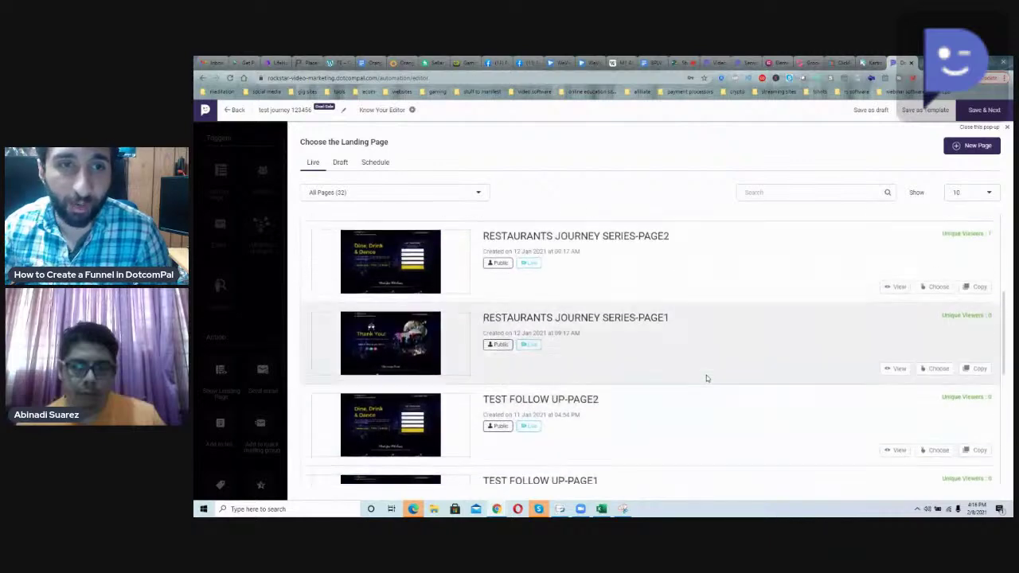
scroll(706, 375, "up", 2)
scroll(706, 373, "down", 2)
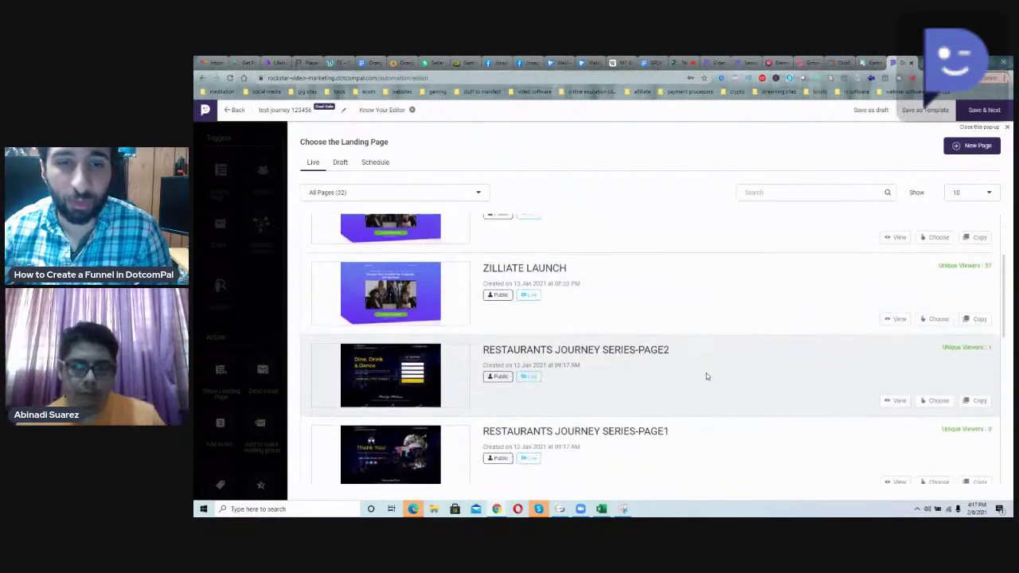
left_click(938, 356)
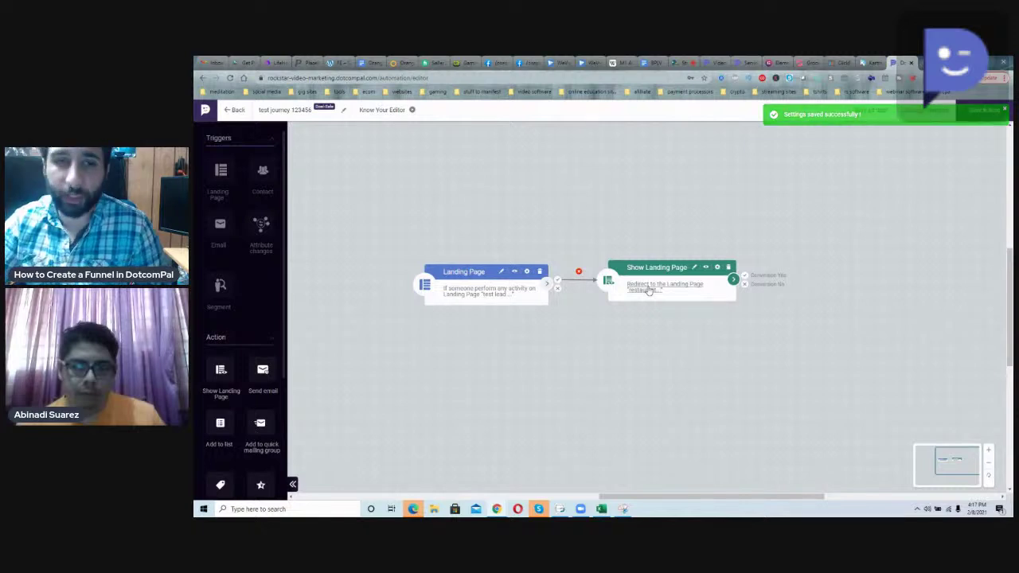
Add an Add to list action below the Show Landing Page action and connect the Landing Page trigger's Conversion Yes output to it.
scroll(236, 330, "down", 2)
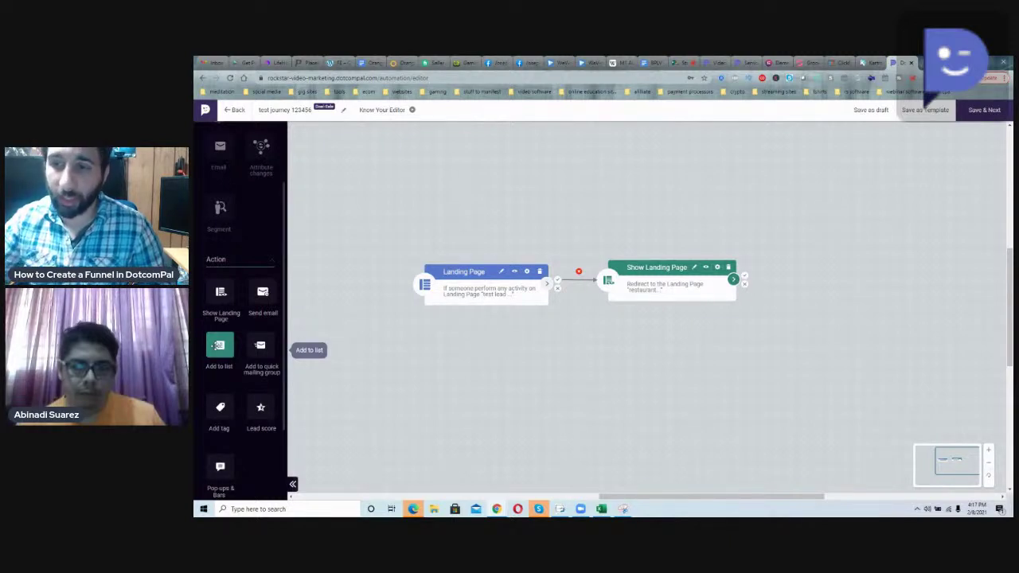
left_click_drag(218, 344, 619, 327)
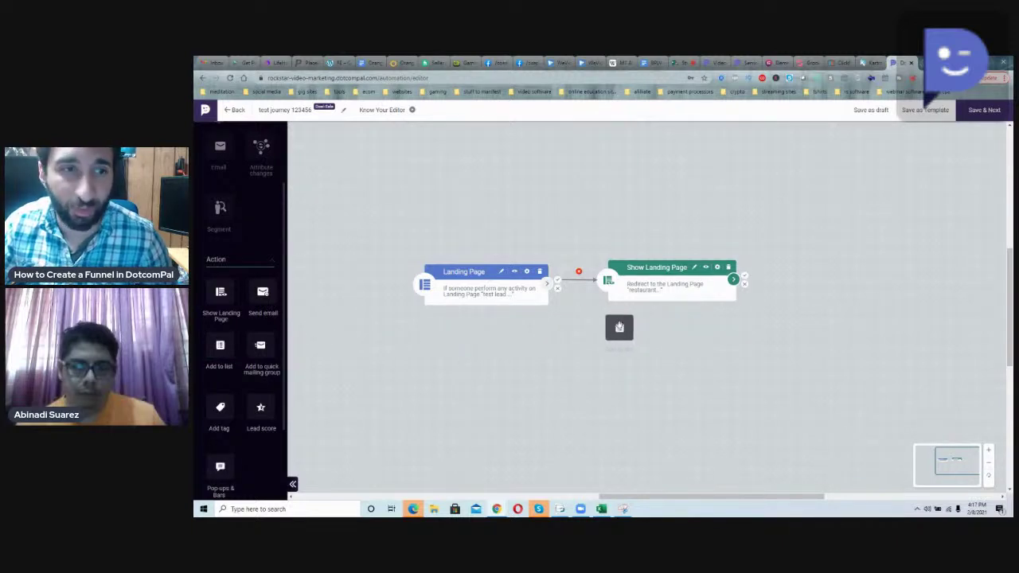
left_click_drag(619, 327, 620, 327)
left_click_drag(558, 280, 626, 334)
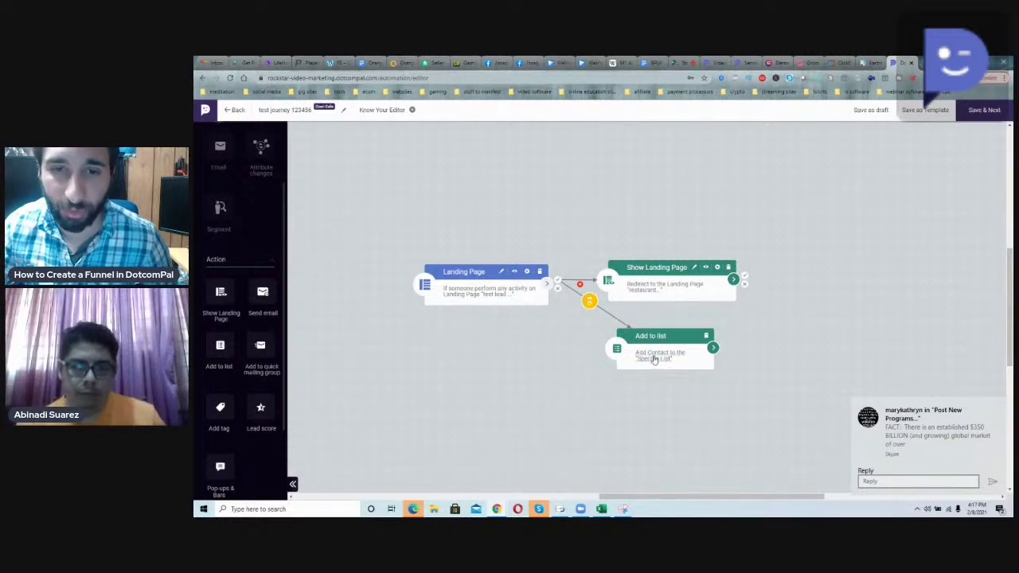
Set the Add to list action to put contacts into the existing "free video course list" and save the setting.
left_click(653, 360)
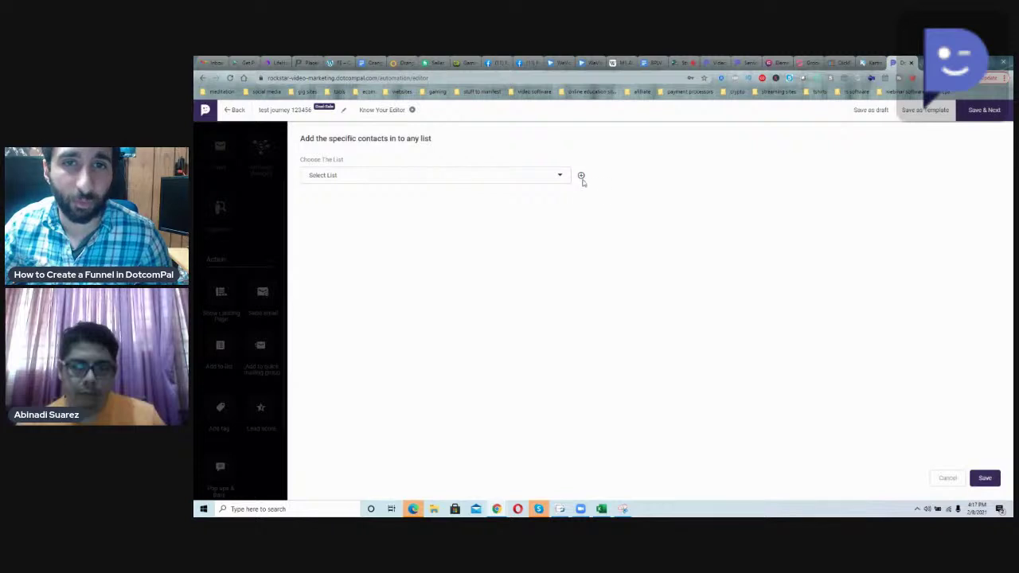
left_click(581, 176)
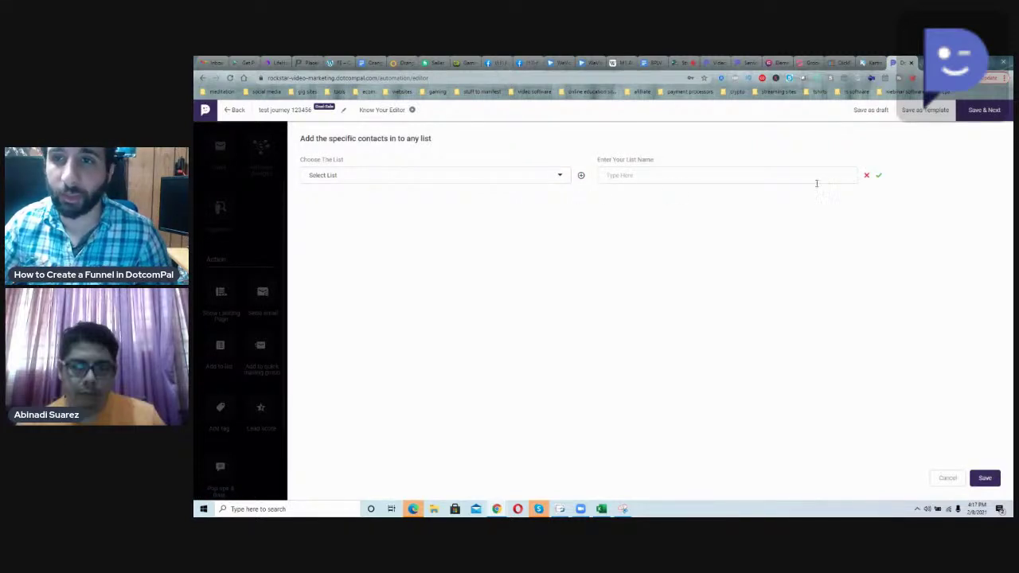
left_click(867, 176)
left_click(558, 174)
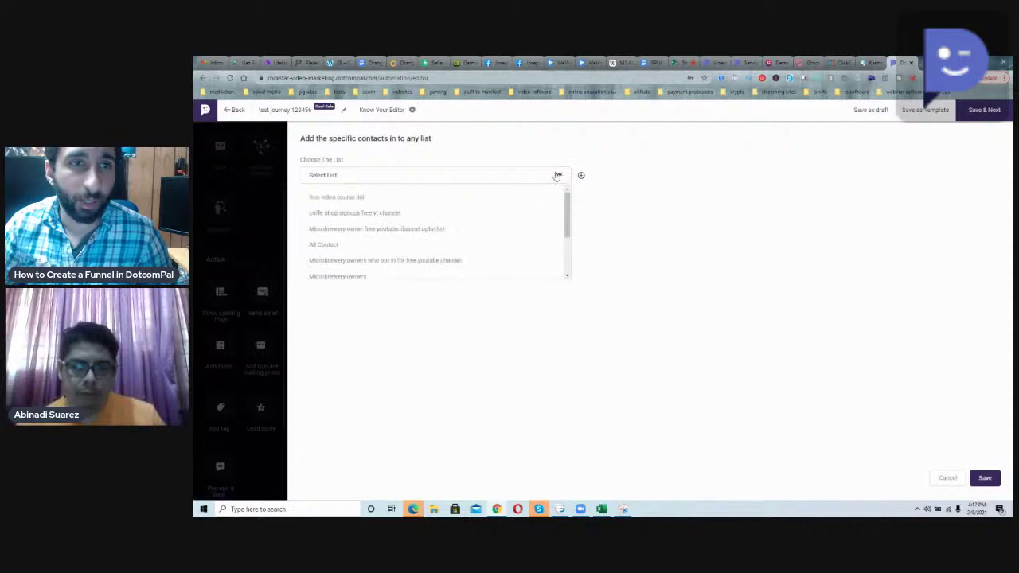
scroll(458, 245, "down", 1)
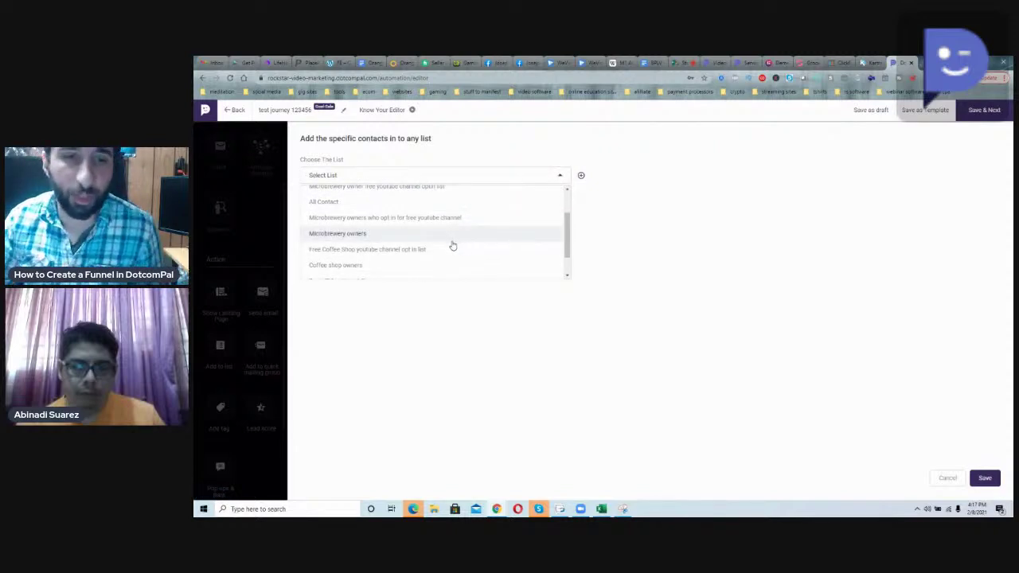
scroll(451, 246, "down", 1)
scroll(451, 245, "up", 2)
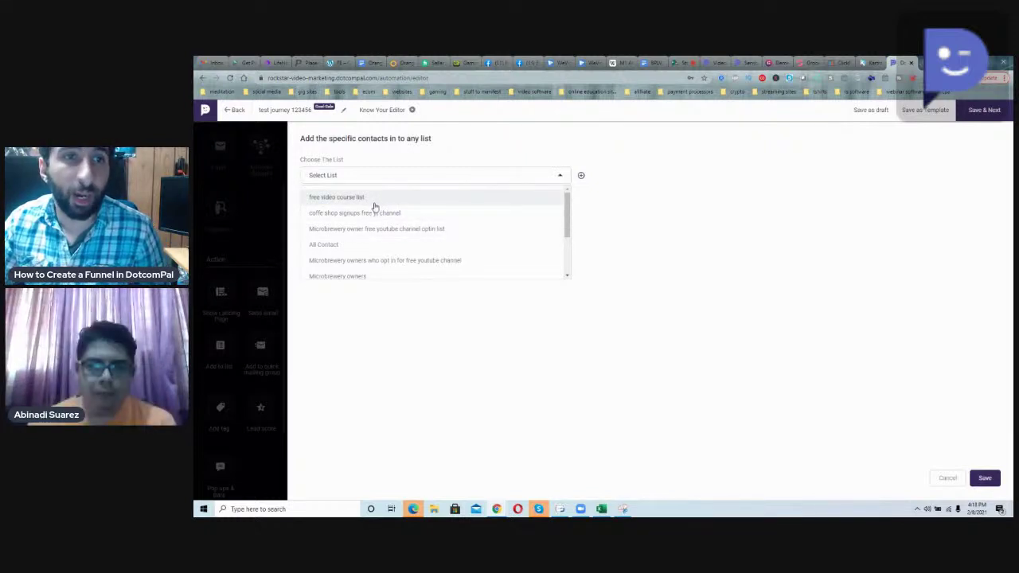
left_click(374, 198)
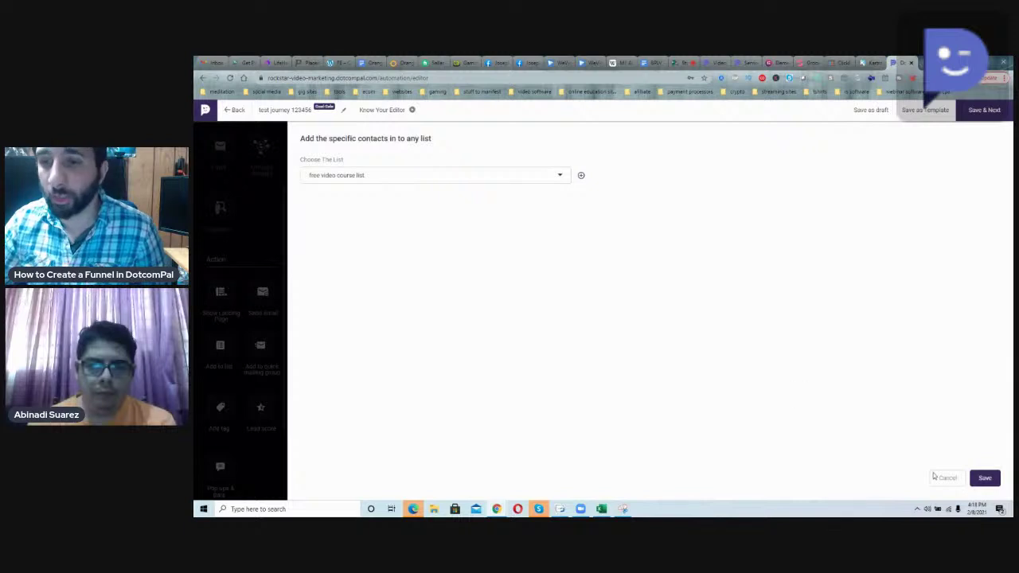
left_click(984, 478)
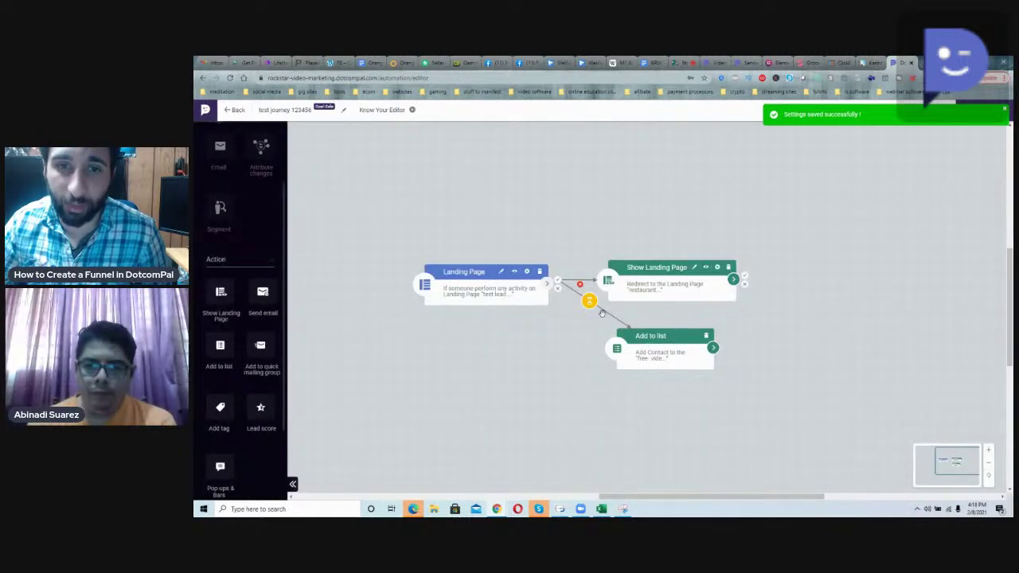
Review the wait time options on the connection to the Add to list action and save it as Immediately.
left_click(592, 305)
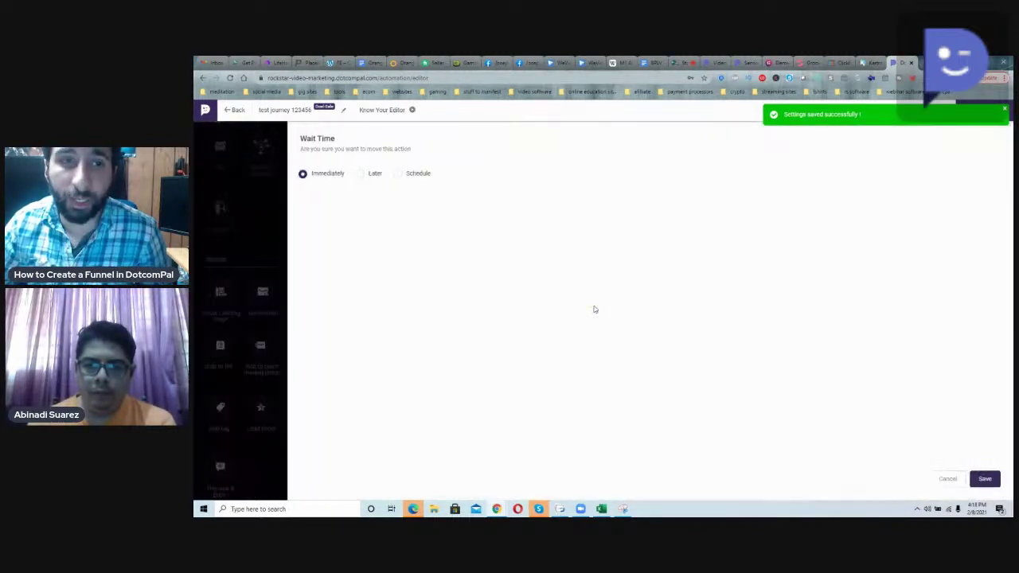
left_click(360, 176)
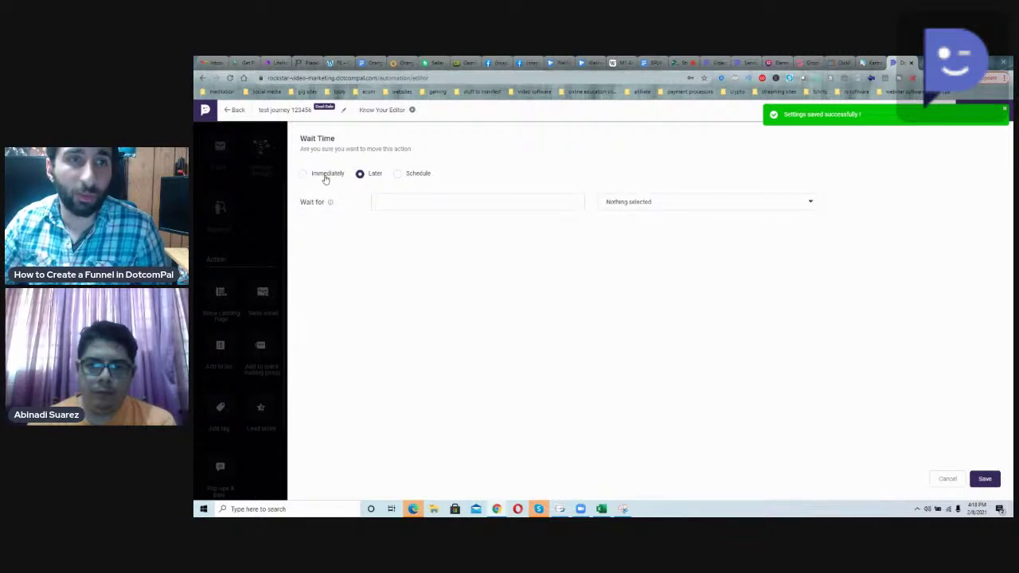
left_click(324, 177)
left_click(359, 178)
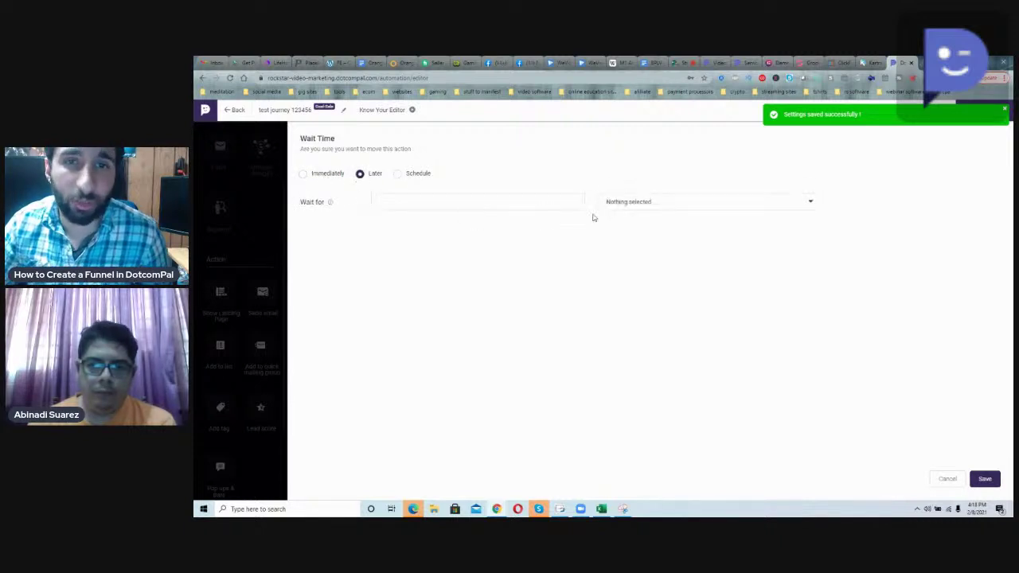
left_click(402, 177)
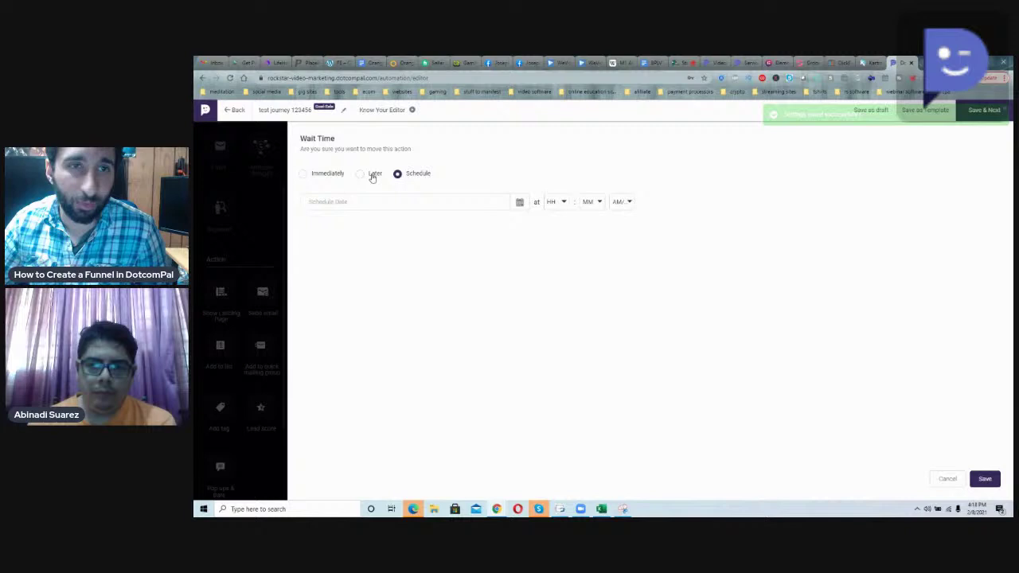
left_click(330, 175)
left_click(984, 479)
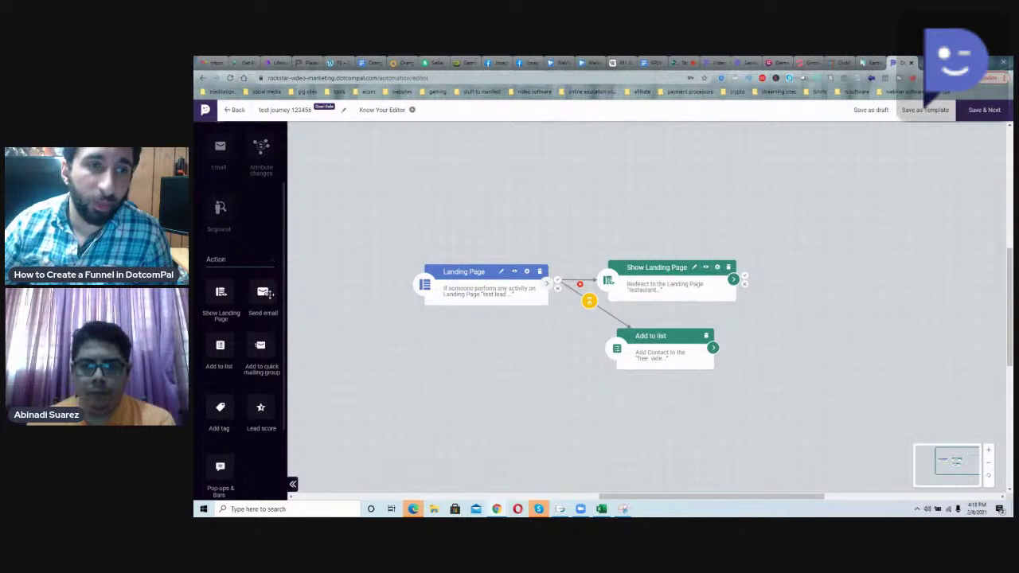
Add a Send email action beside the Add to list action and connect the Landing Page trigger's Conversion Yes output to it.
left_click_drag(262, 294, 771, 341)
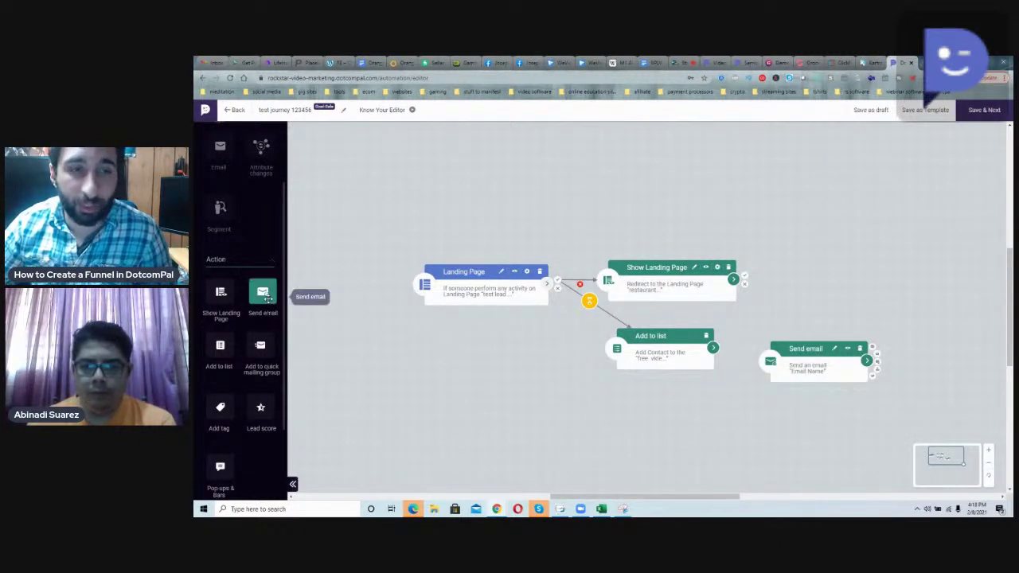
mouse_move(874, 354)
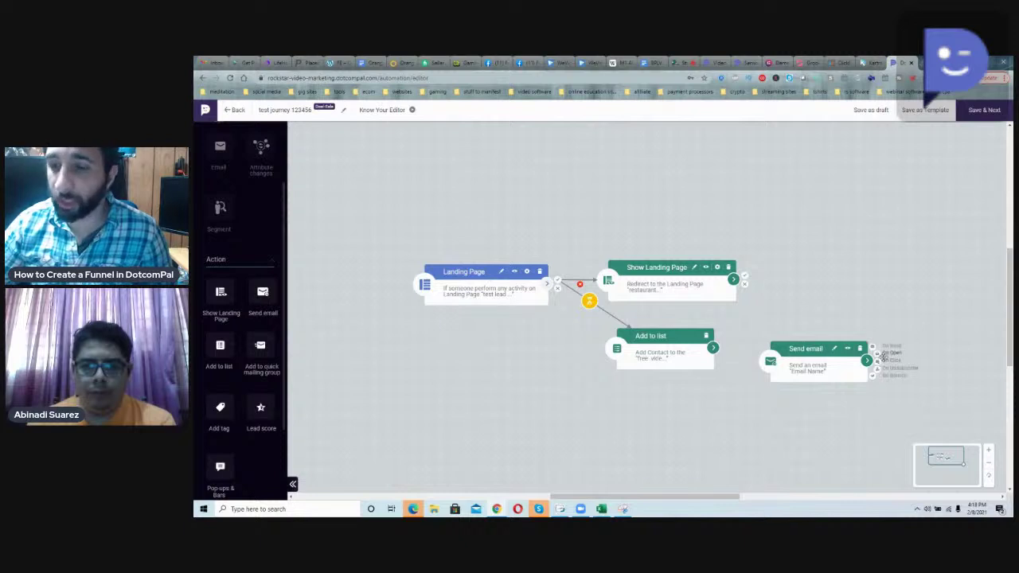
left_click_drag(813, 348, 788, 341)
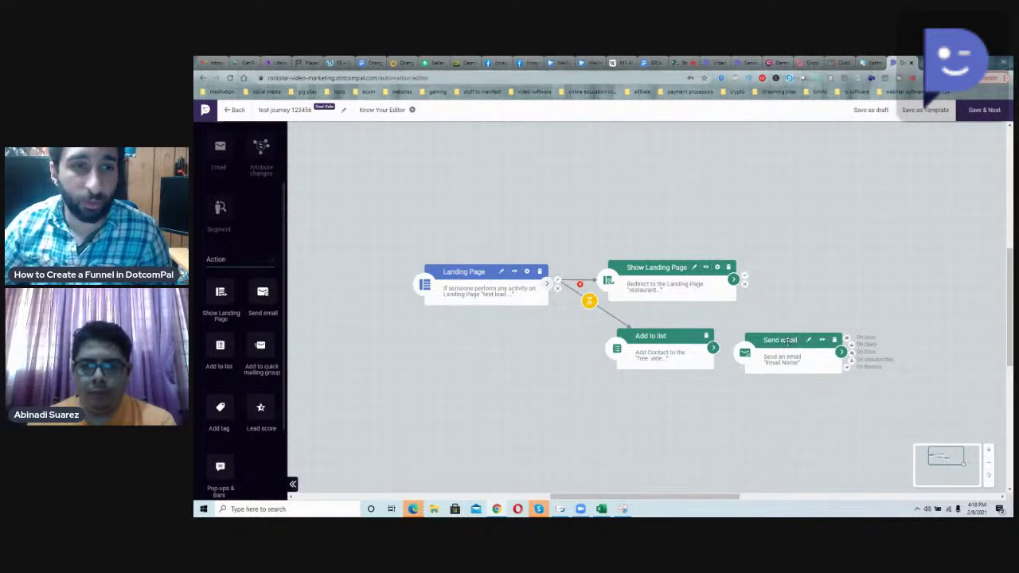
left_click(714, 346)
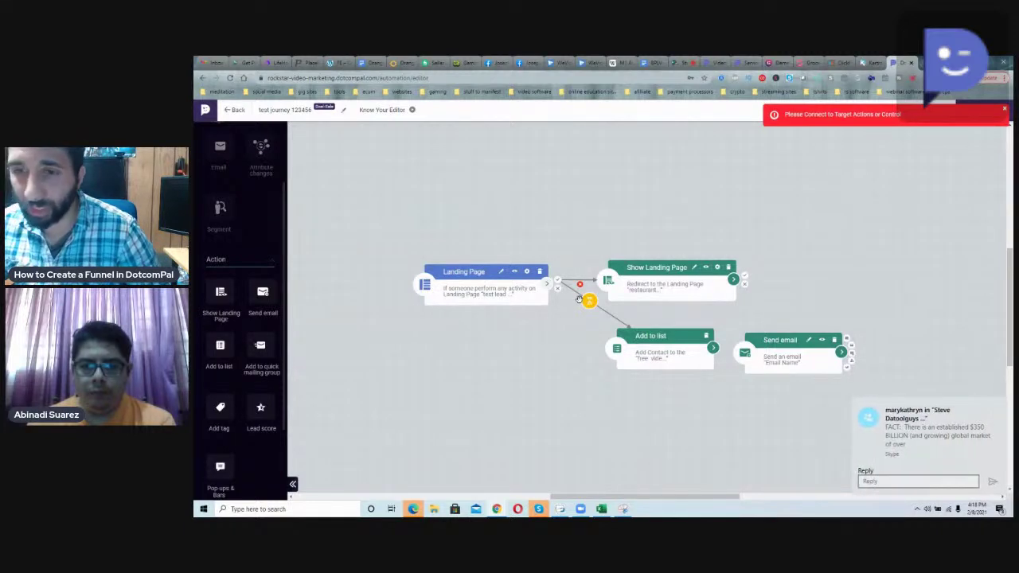
left_click_drag(557, 279, 777, 362)
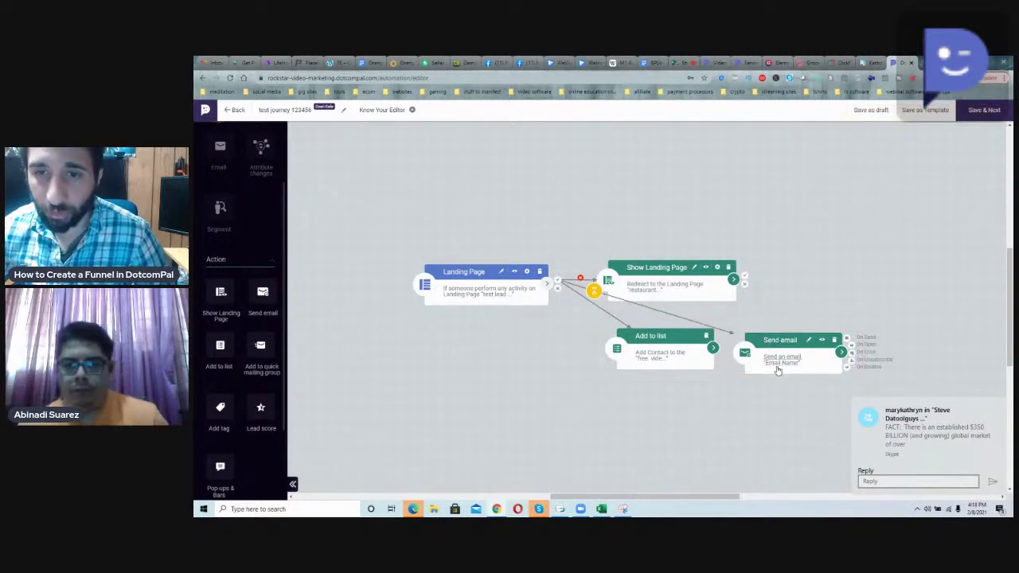
Look through the Immediately, Later and Schedule wait time options for the Send email connection without saving a change.
left_click(597, 299)
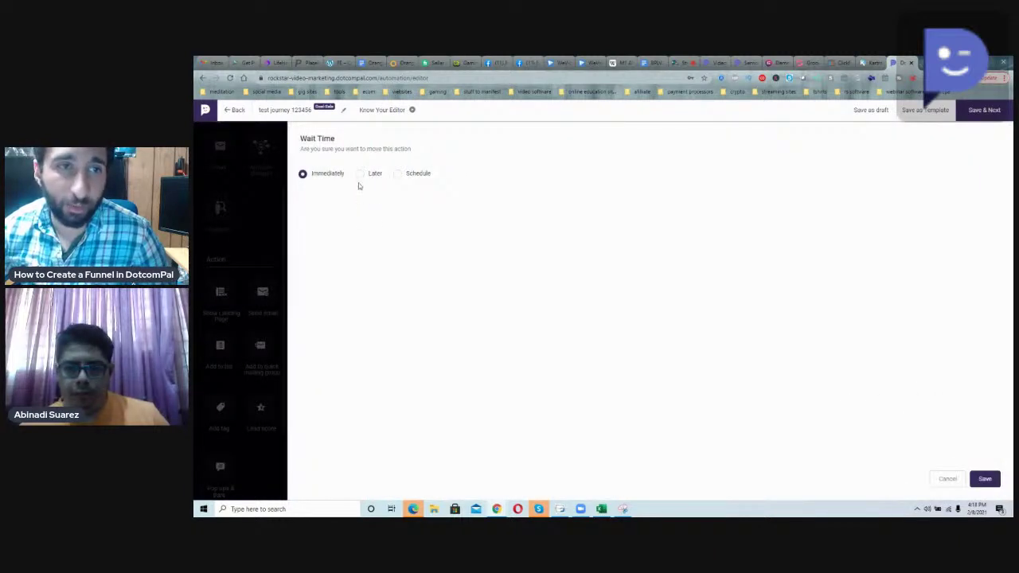
left_click(359, 174)
left_click(335, 173)
left_click(409, 175)
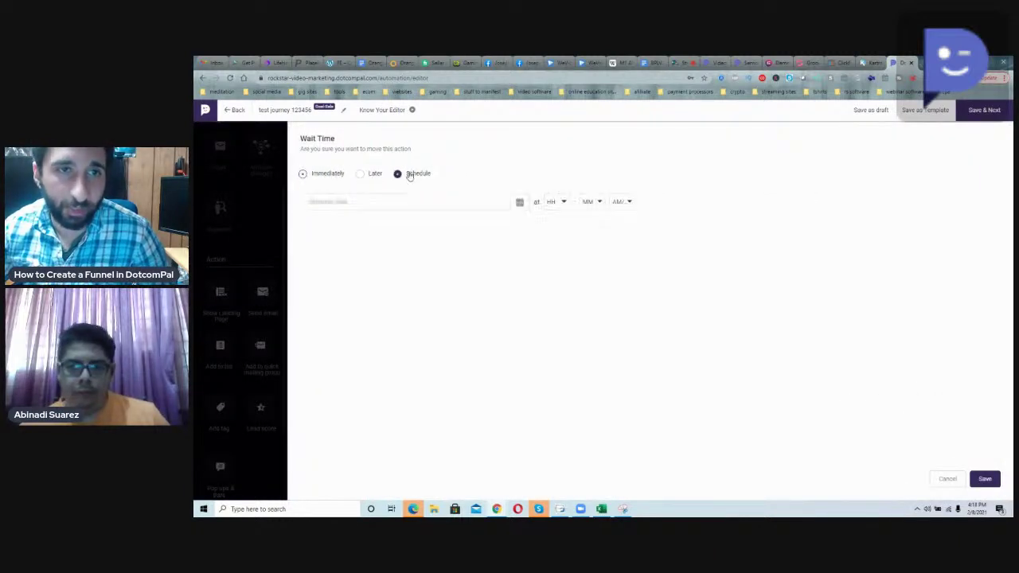
left_click(946, 479)
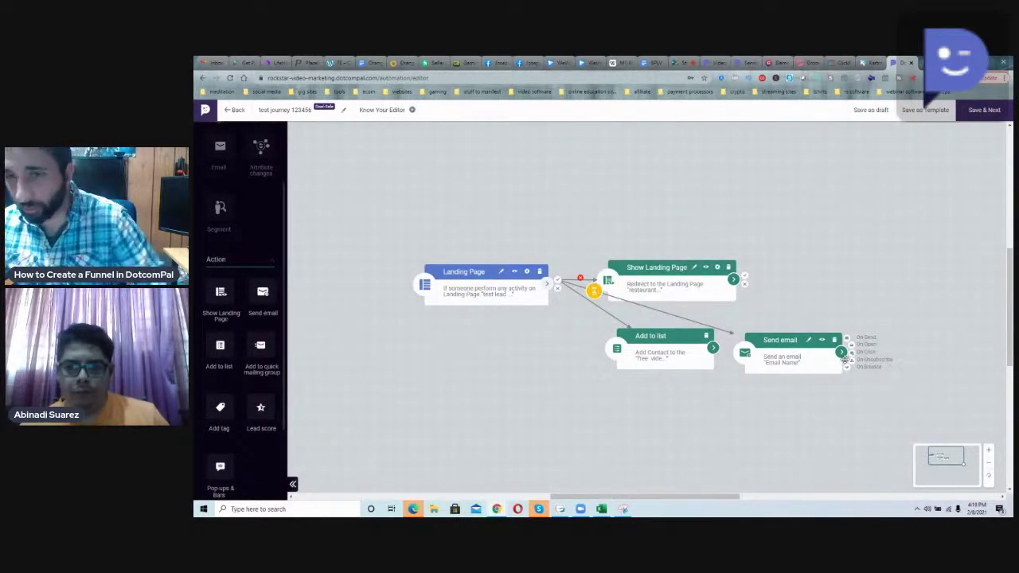
Assign the autoresponder "Welcome For Restaurant Owners 123456" to the Send email action.
left_click(792, 362)
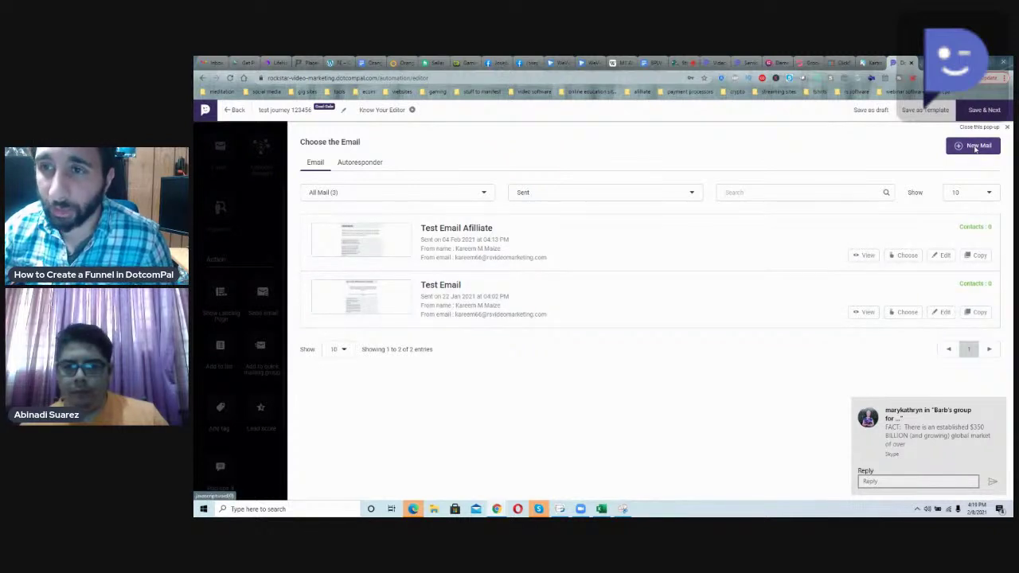
left_click(367, 166)
scroll(566, 314, "down", 5)
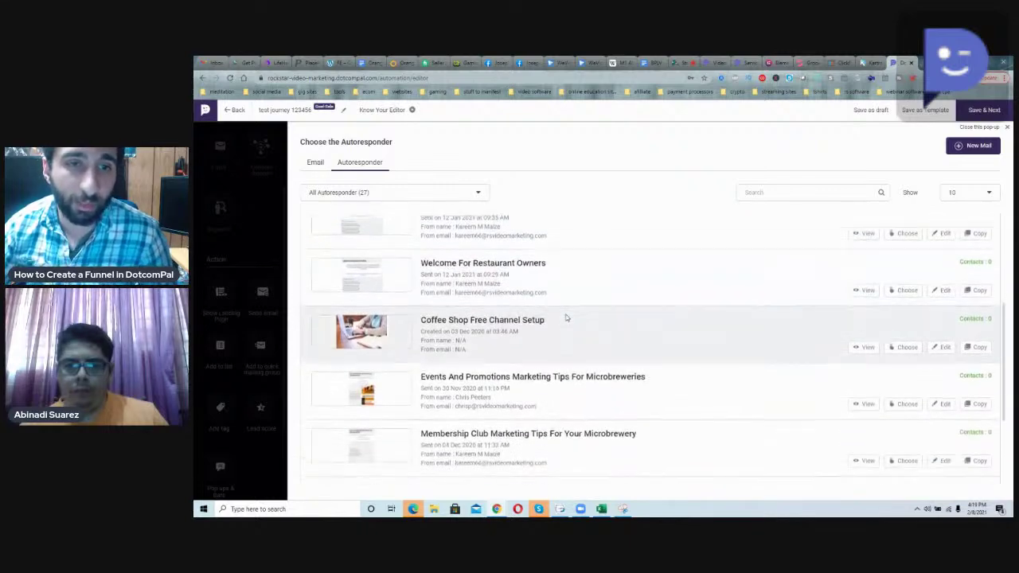
scroll(569, 321, "down", 2)
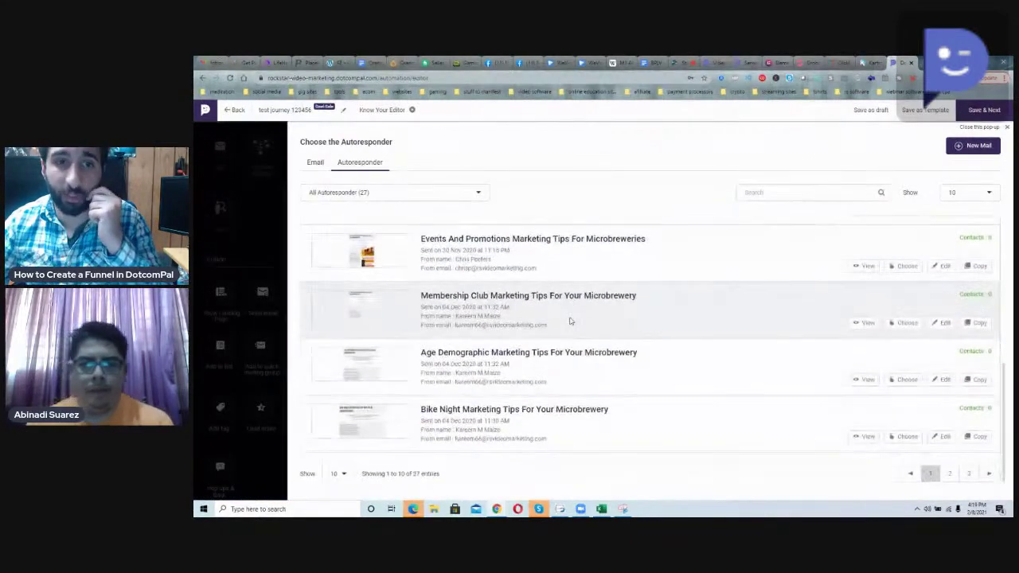
scroll(568, 321, "up", 3)
scroll(569, 322, "up", 3)
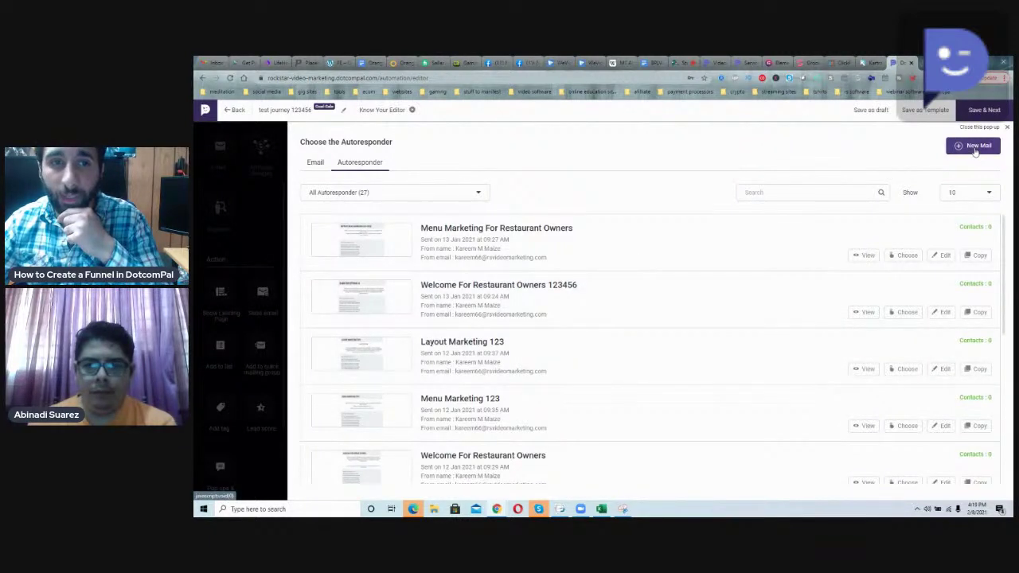
left_click(896, 315)
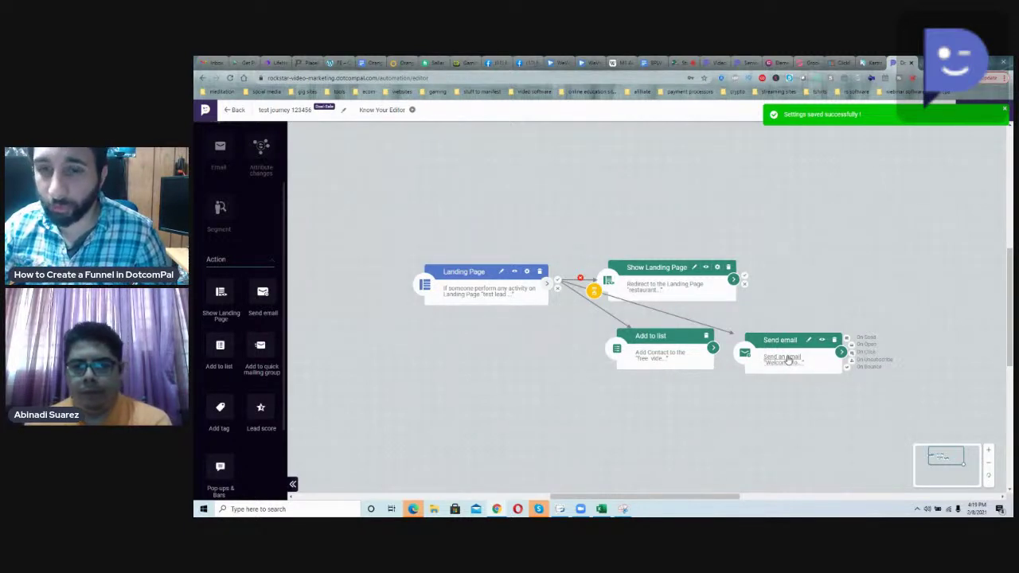
left_click_drag(253, 292, 921, 348)
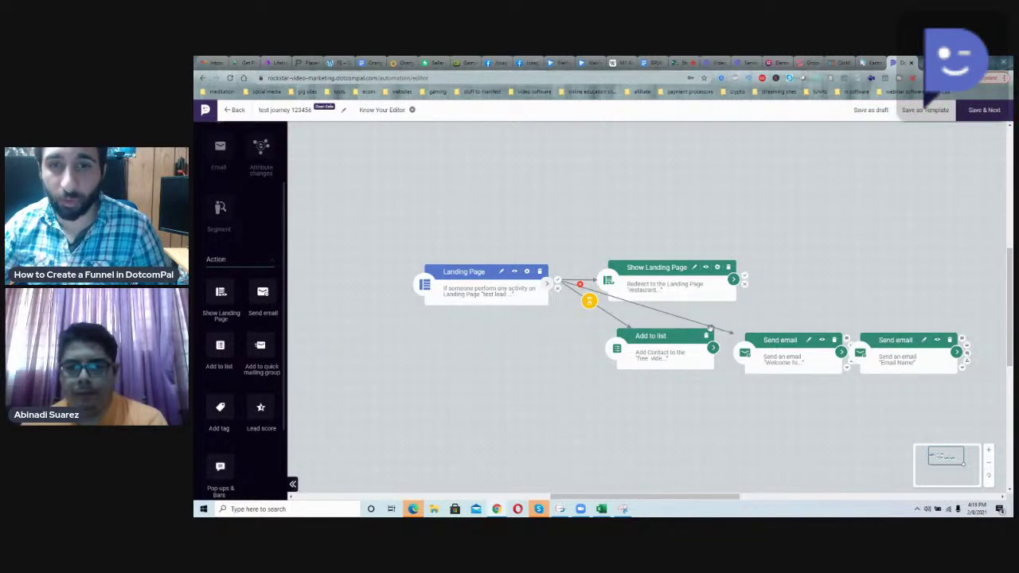
left_click_drag(889, 347, 898, 371)
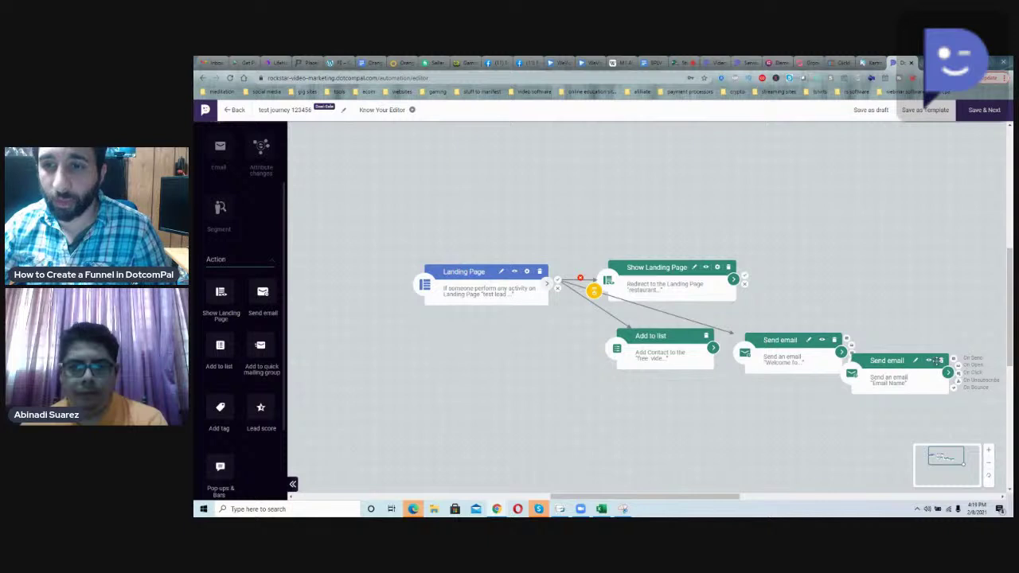
left_click(939, 361)
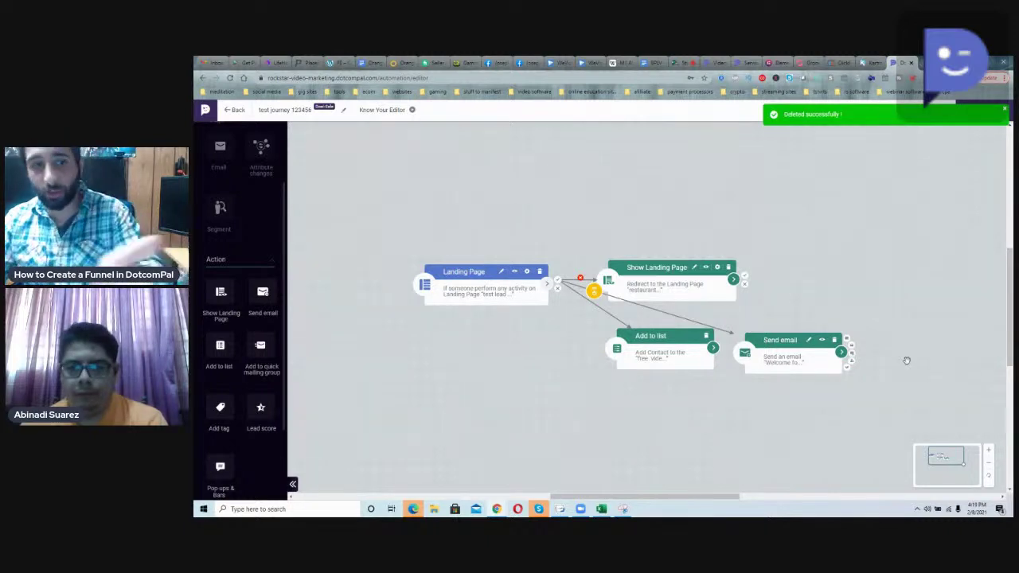
scroll(238, 352, "down", 1)
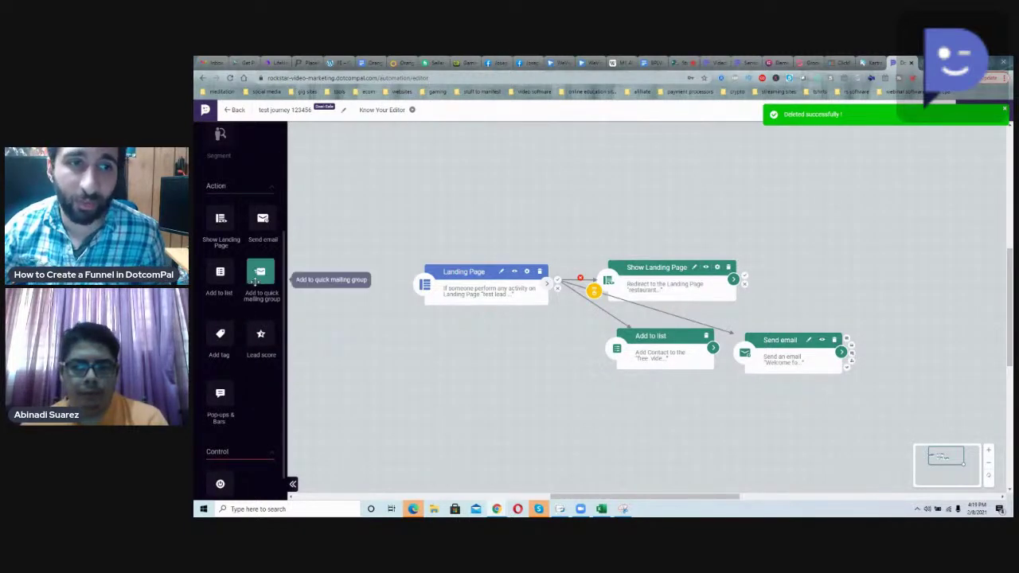
scroll(238, 374, "down", 1)
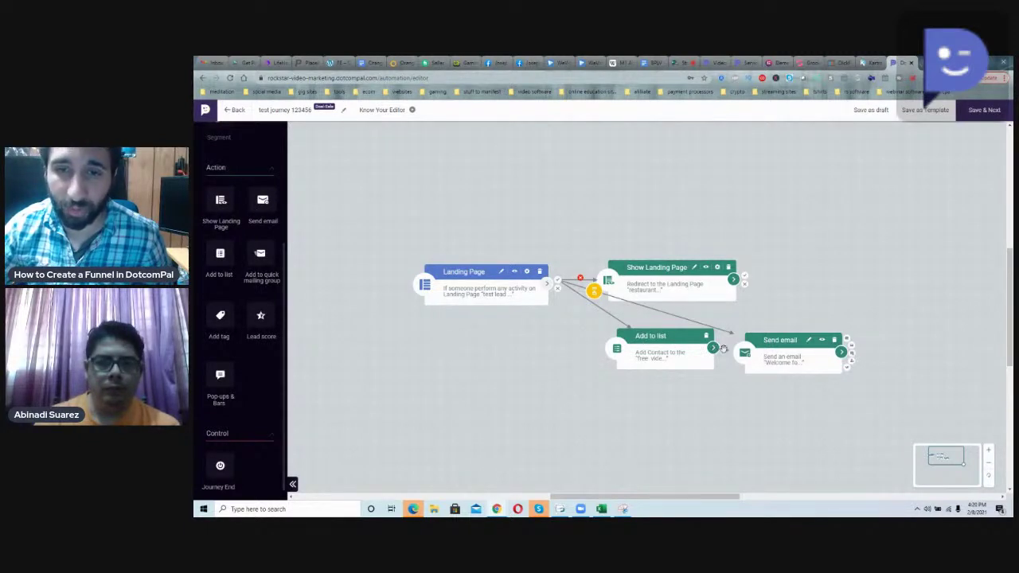
Connect the Add to list action to the Send email action and remove the Landing Page trigger's direct connection to Send email.
left_click_drag(713, 347, 745, 354)
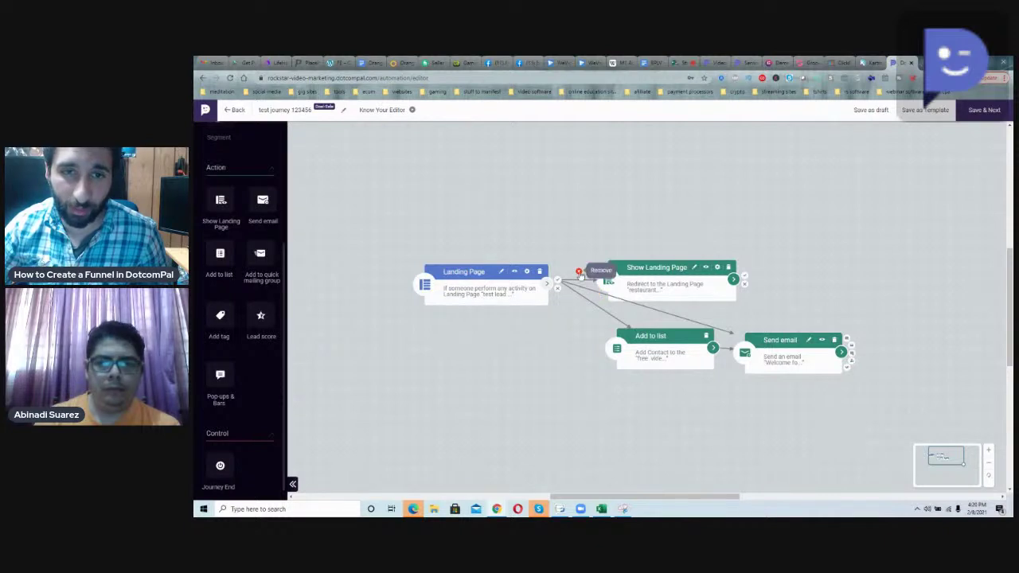
left_click(579, 285)
left_click(577, 288)
left_click_drag(559, 289, 639, 292)
left_click_drag(559, 288, 630, 286)
left_click_drag(558, 280, 622, 331)
left_click(690, 337)
left_click_drag(633, 331, 786, 360)
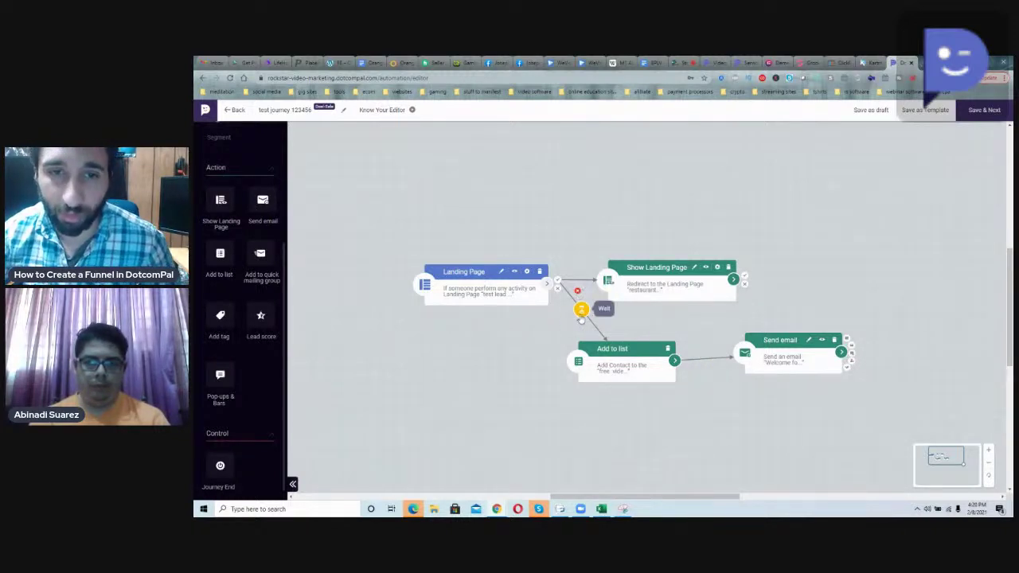
Save the wait time on the connection from Add to list to Send email as Immediately.
left_click(716, 359)
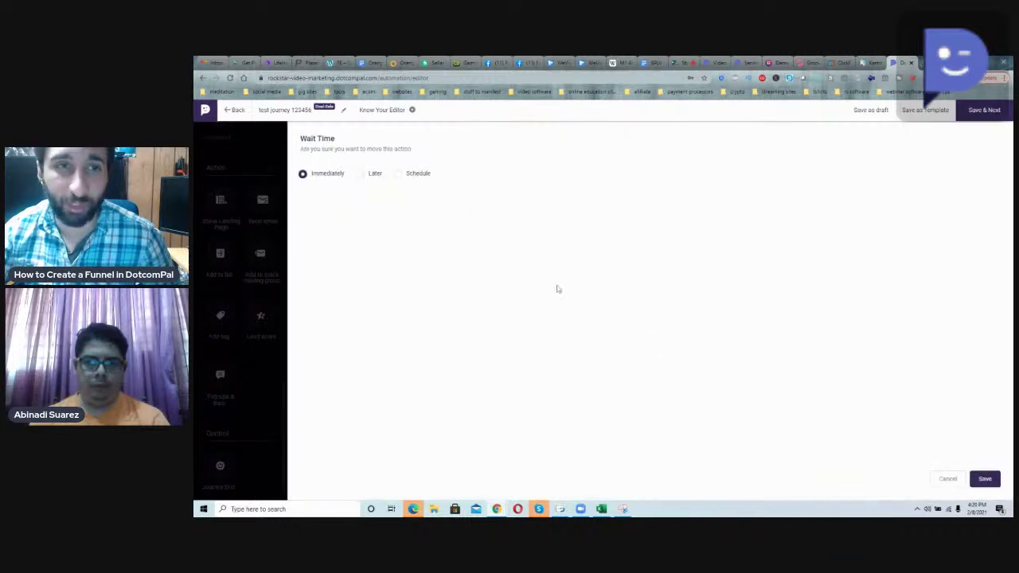
left_click(358, 173)
left_click(333, 175)
left_click(983, 480)
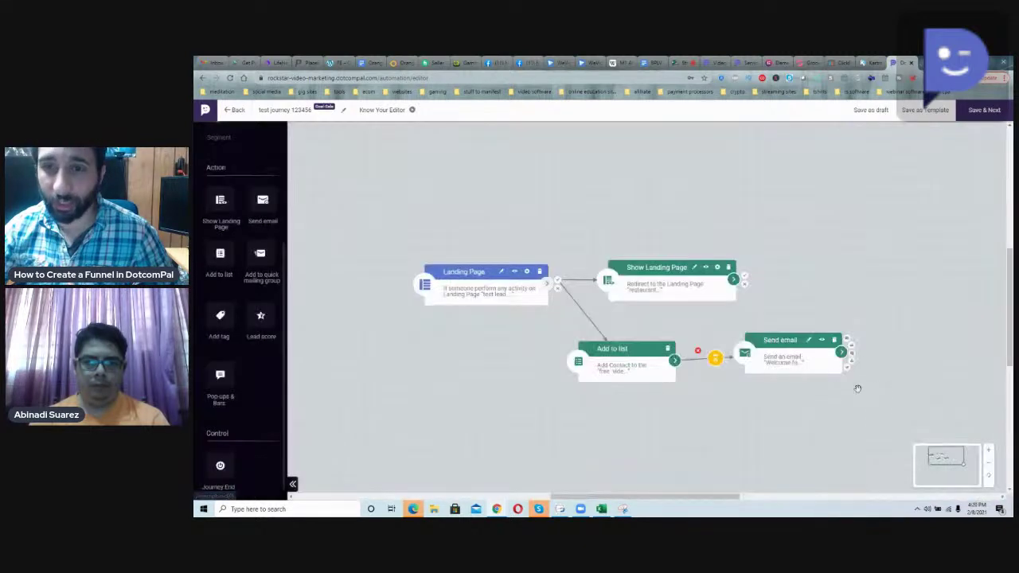
Place a Journey End control beside the Send email action and publish the journey "test journey 123456".
mouse_move(221, 465)
left_mouse_down()
mouse_move(427, 447)
mouse_move(905, 331)
mouse_move(909, 357)
left_mouse_up()
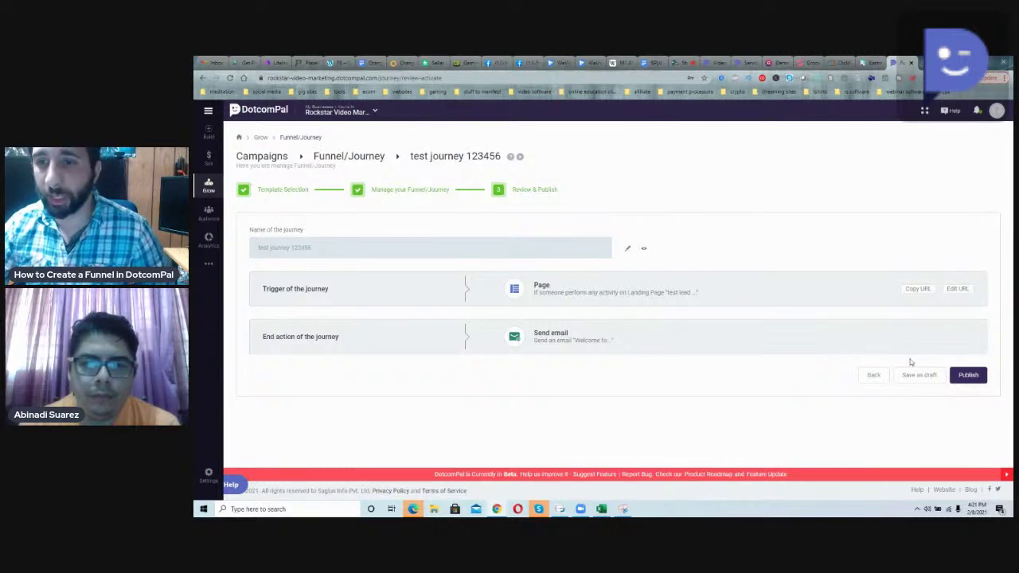
left_click(968, 376)
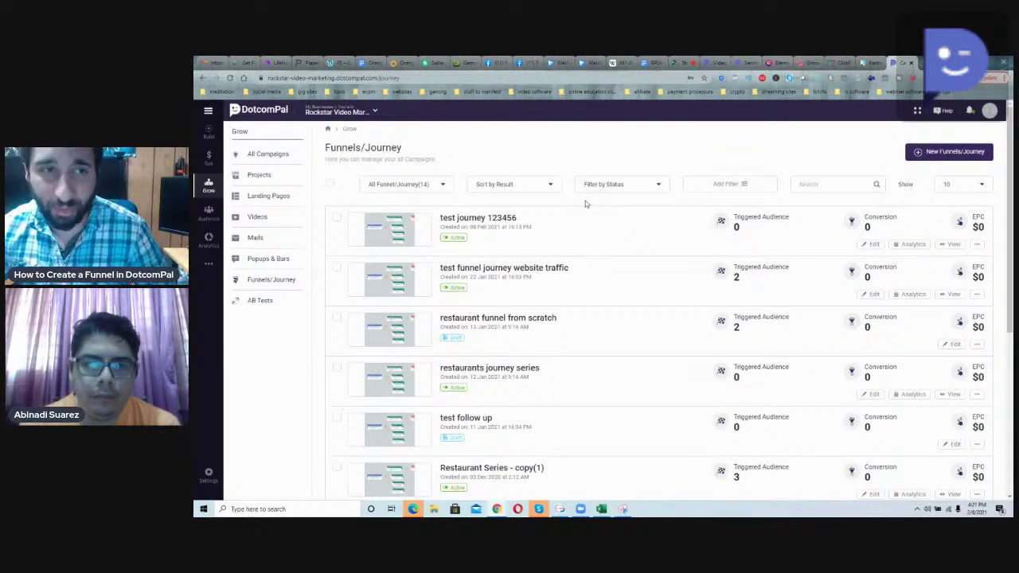
Review the goal options offered for a new funnel/journey without creating one.
left_click(270, 281)
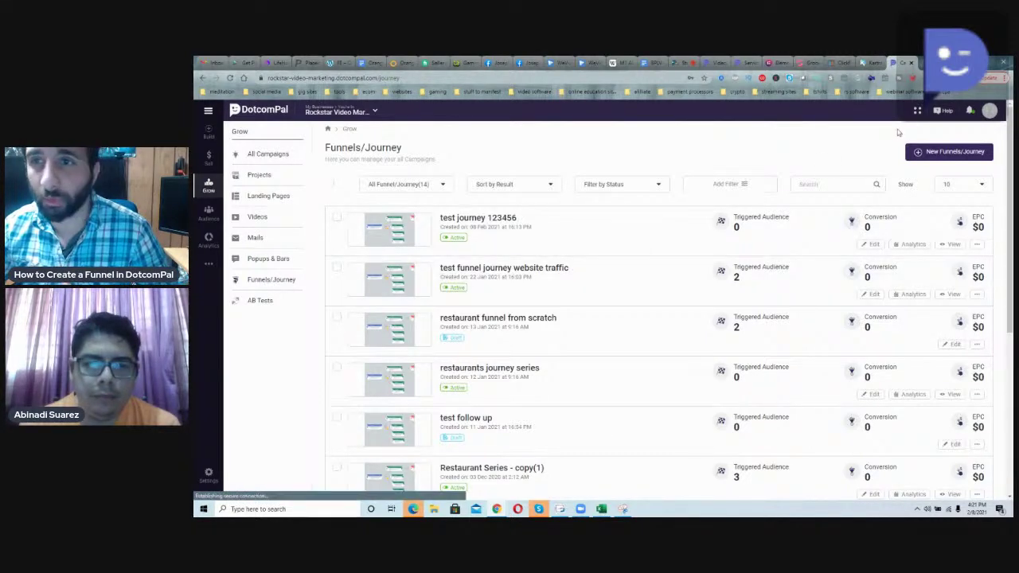
left_click(931, 155)
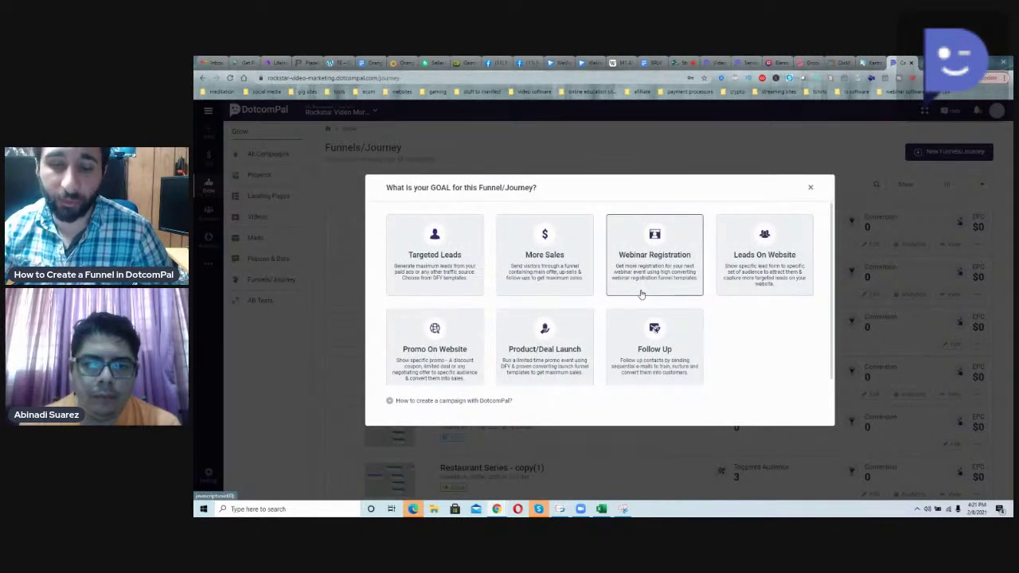
left_click(809, 187)
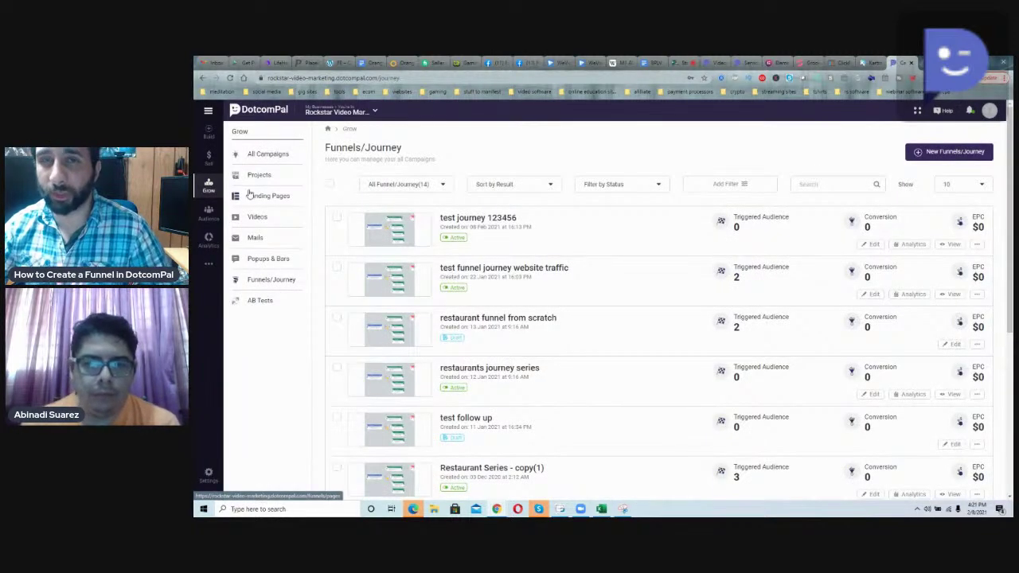
Switch to StreamYard and remove the shared screen from the broadcast.
left_click(676, 62)
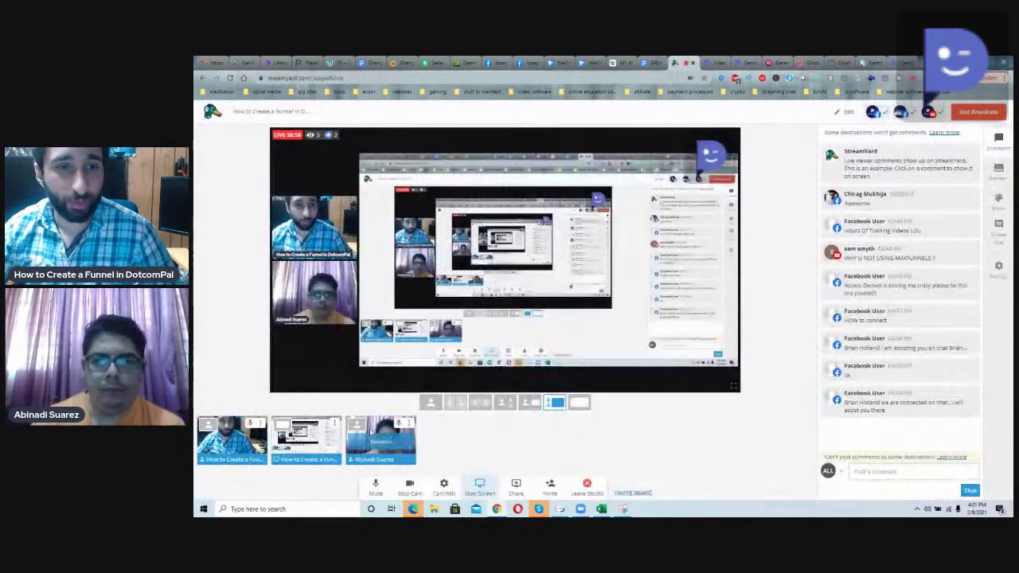
mouse_move(323, 450)
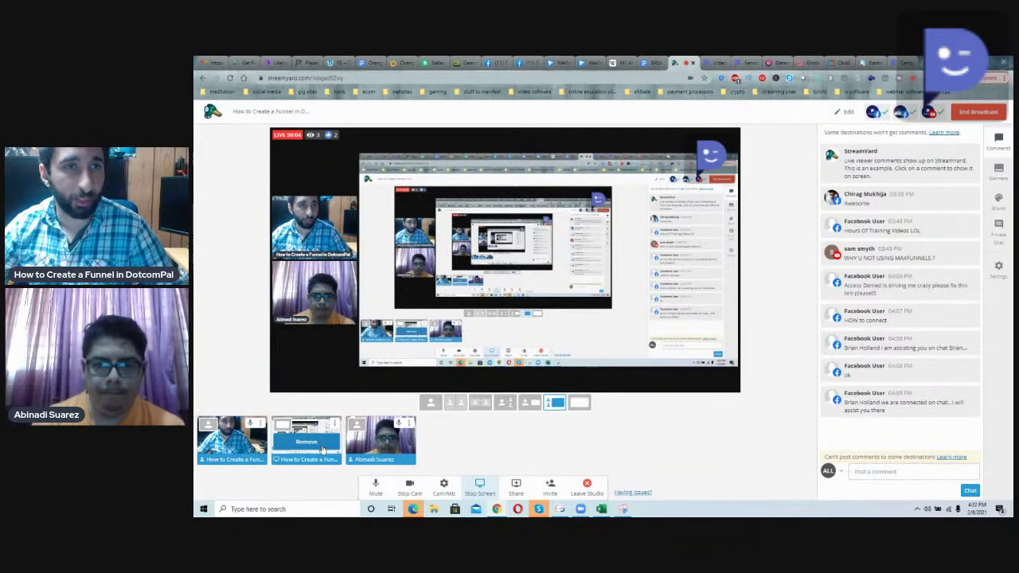
left_click(321, 444)
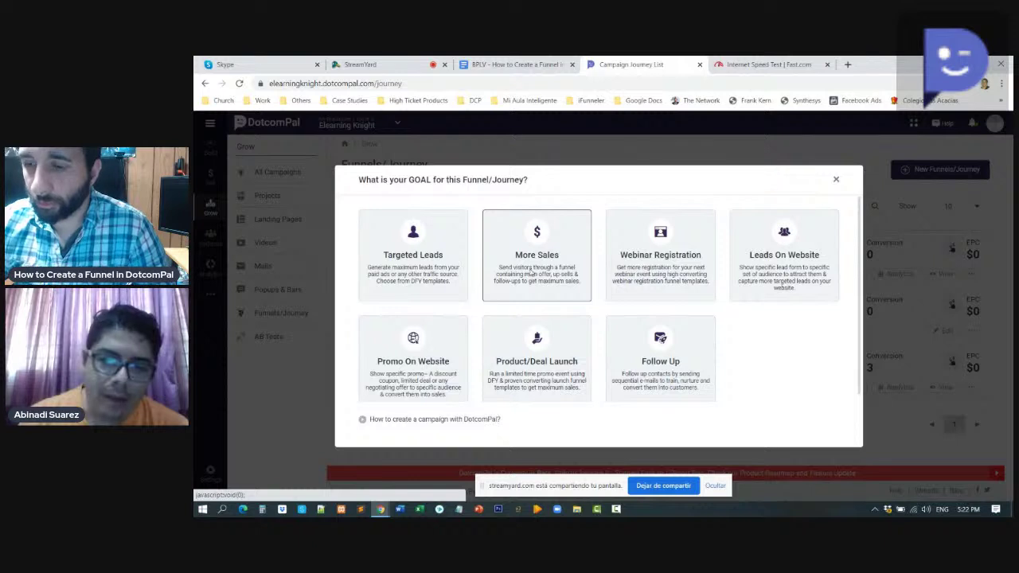
Create a new funnel/journey with the More Sales goal and name it "TEst 1234".
left_click(531, 273)
left_click(544, 329)
type("TEst 1234")
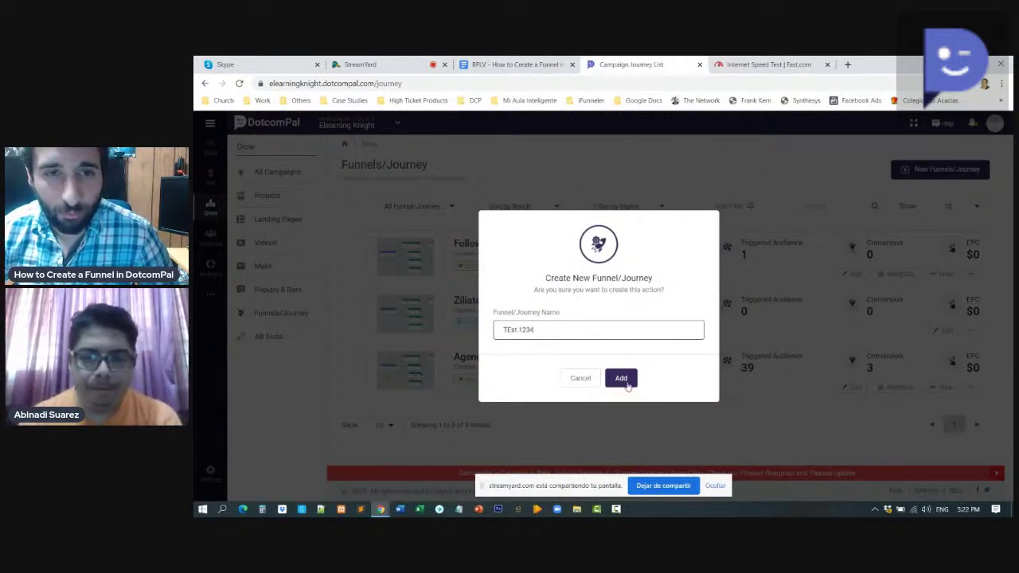
left_click(625, 381)
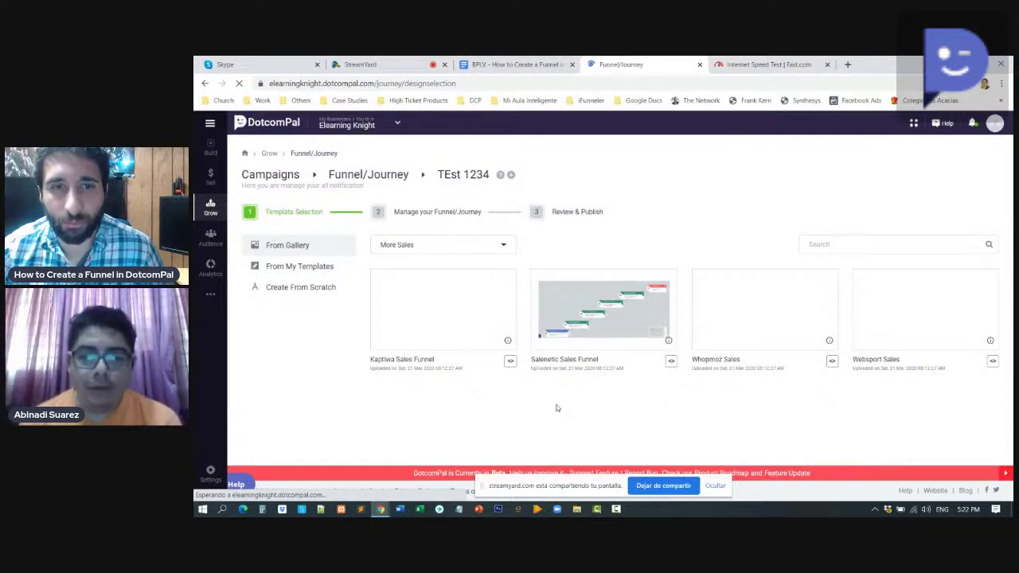
Preview the Kaptiwa Sales Funnel gallery template and use it for the funnel.
left_click(510, 362)
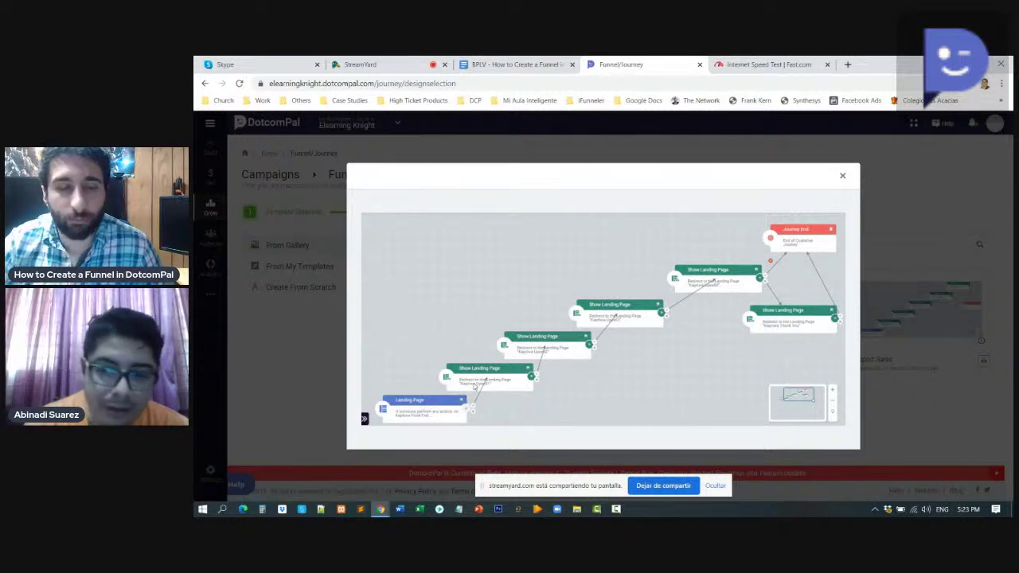
left_click(842, 178)
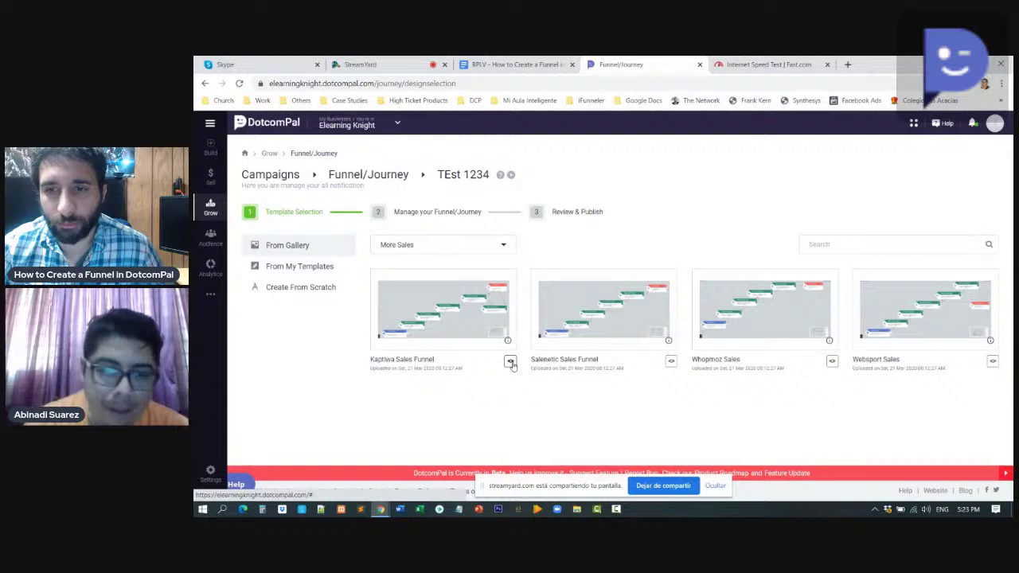
left_click(510, 362)
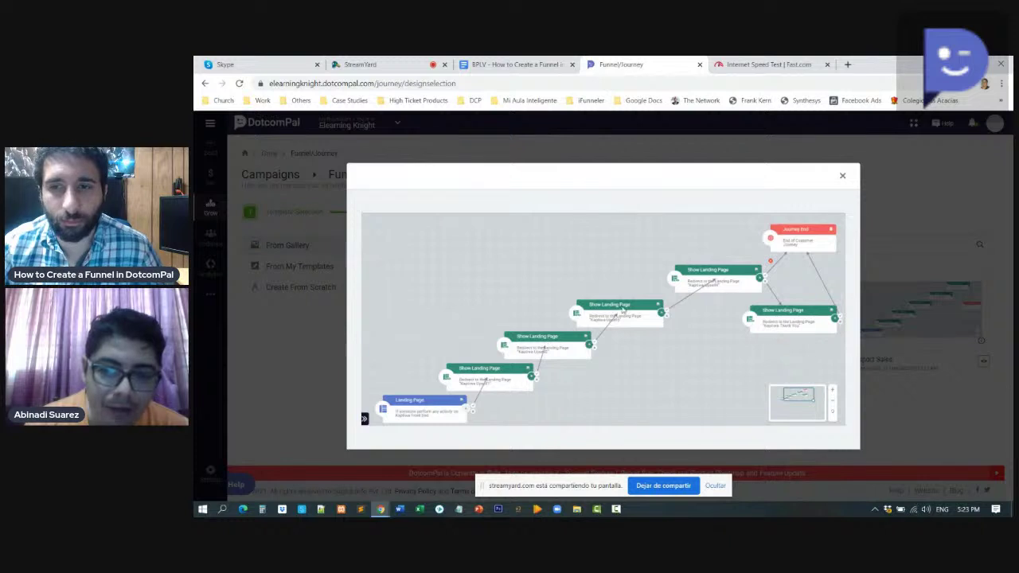
left_click(844, 177)
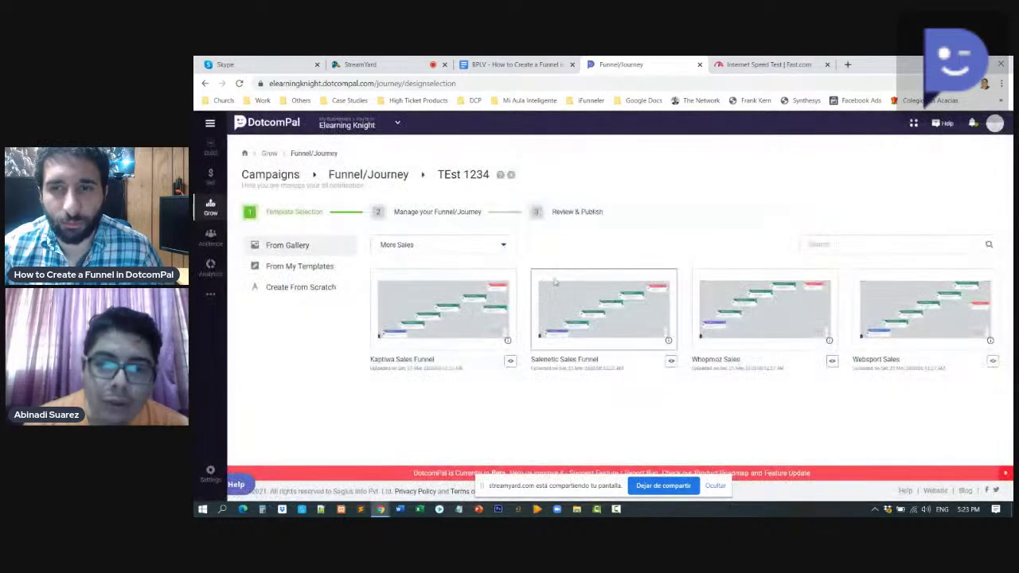
left_click(465, 312)
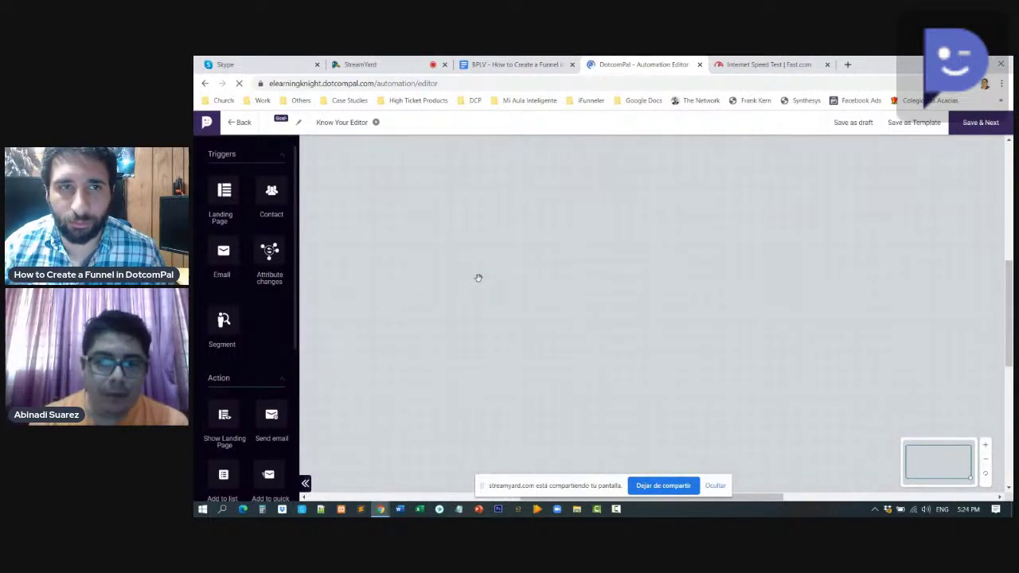
Examine the chain of landing pages and their connections in the funnel built from the template.
left_click_drag(627, 297, 536, 348)
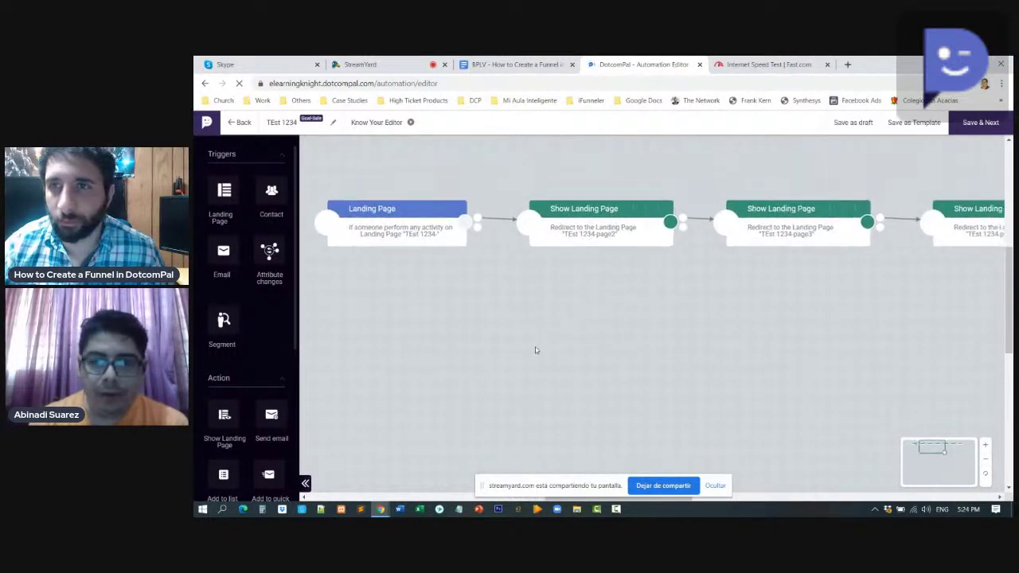
left_click_drag(655, 346, 711, 342)
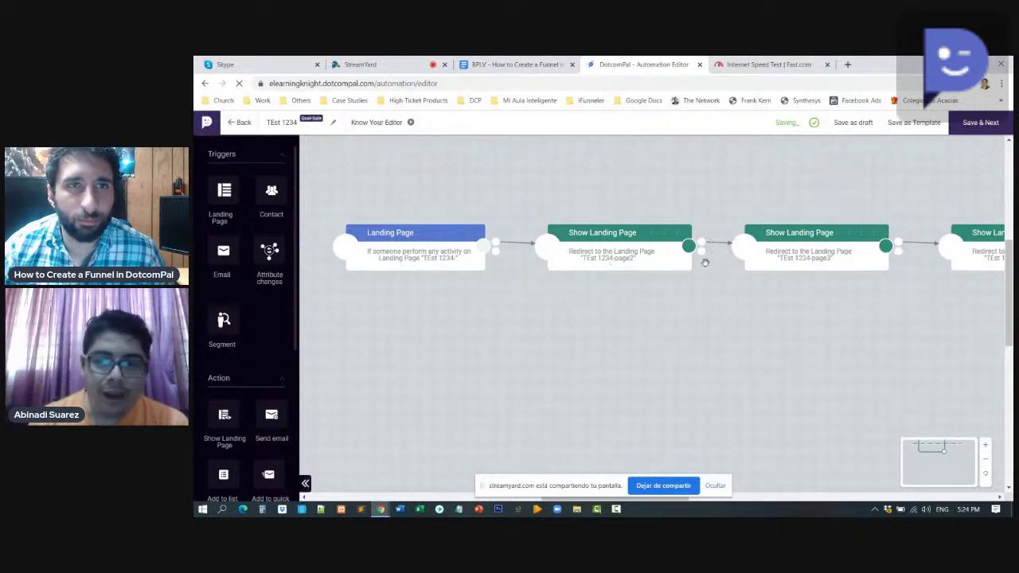
left_click_drag(807, 314, 675, 285)
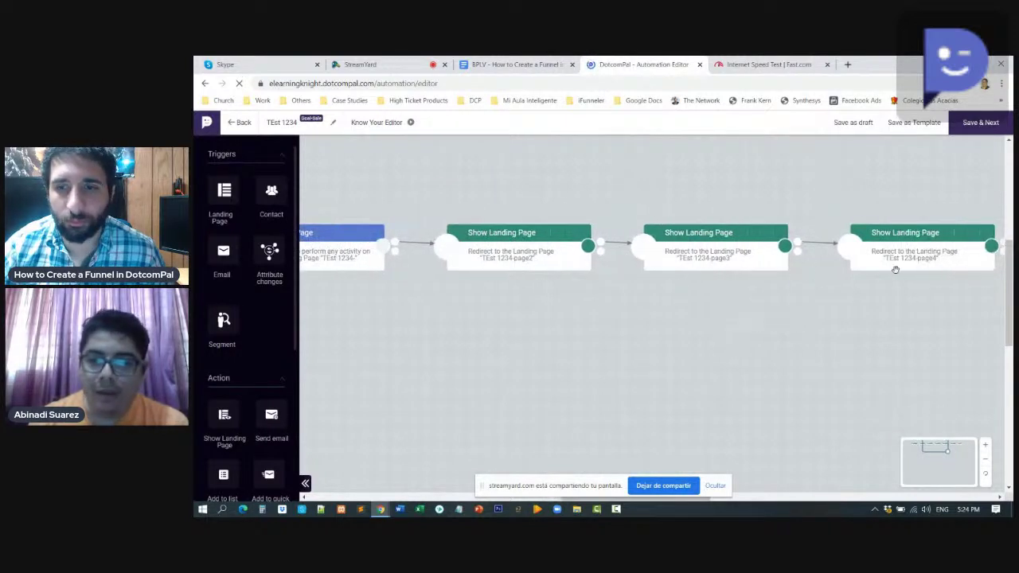
left_click_drag(749, 324, 550, 327)
left_click_drag(730, 343, 532, 336)
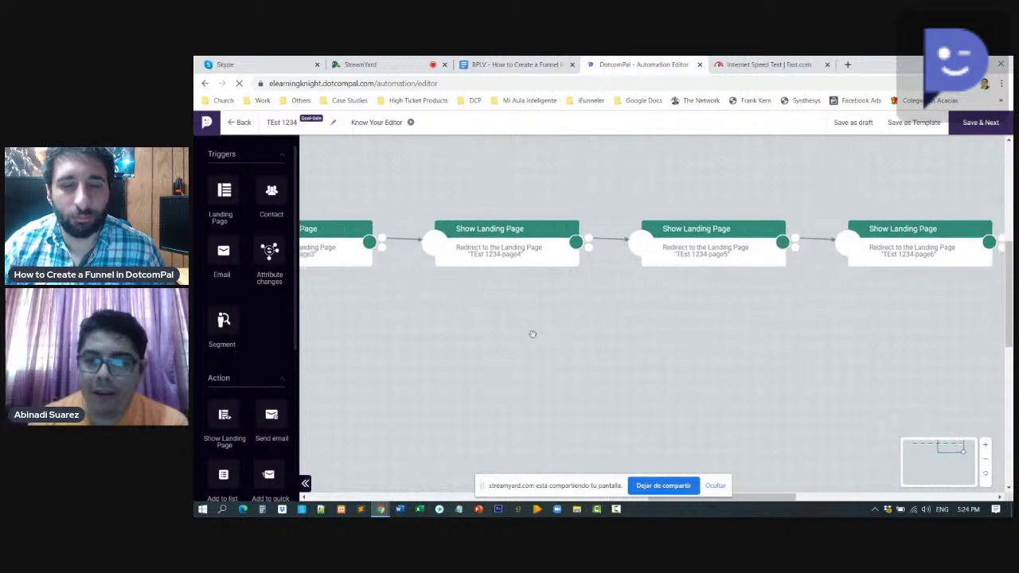
left_click_drag(727, 359, 587, 359)
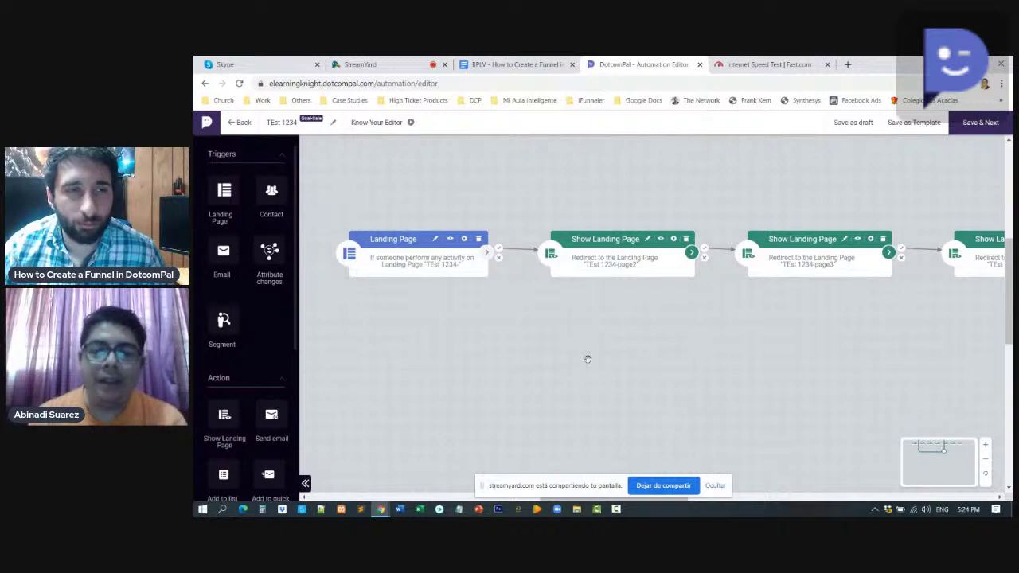
left_click_drag(786, 374, 569, 372)
mouse_move(793, 375)
left_mouse_down()
mouse_move(632, 377)
mouse_move(711, 371)
mouse_move(505, 356)
mouse_move(682, 345)
left_mouse_up()
left_click_drag(523, 351, 721, 346)
left_click_drag(372, 336, 640, 359)
left_click_drag(664, 391, 634, 377)
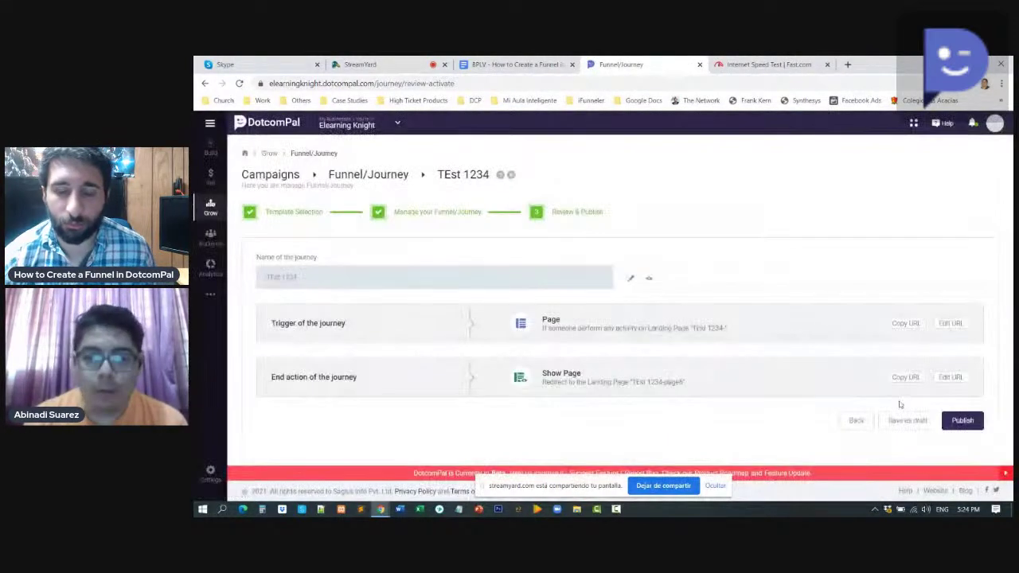
Publish the funnel "TEst 1234".
left_click(962, 420)
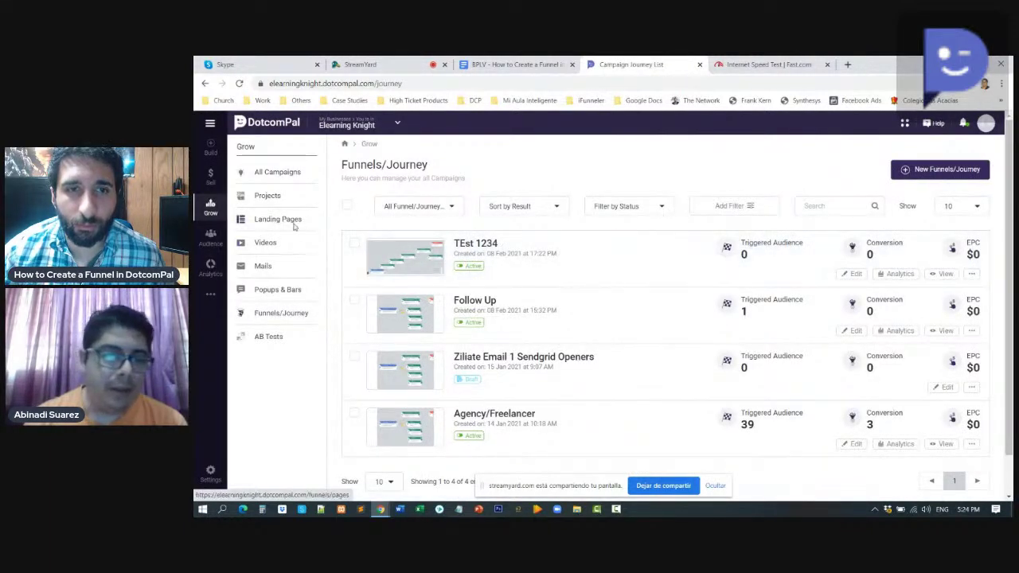
Look through the landing pages list for the pages used in the TEst 1234 funnel.
left_click(291, 224)
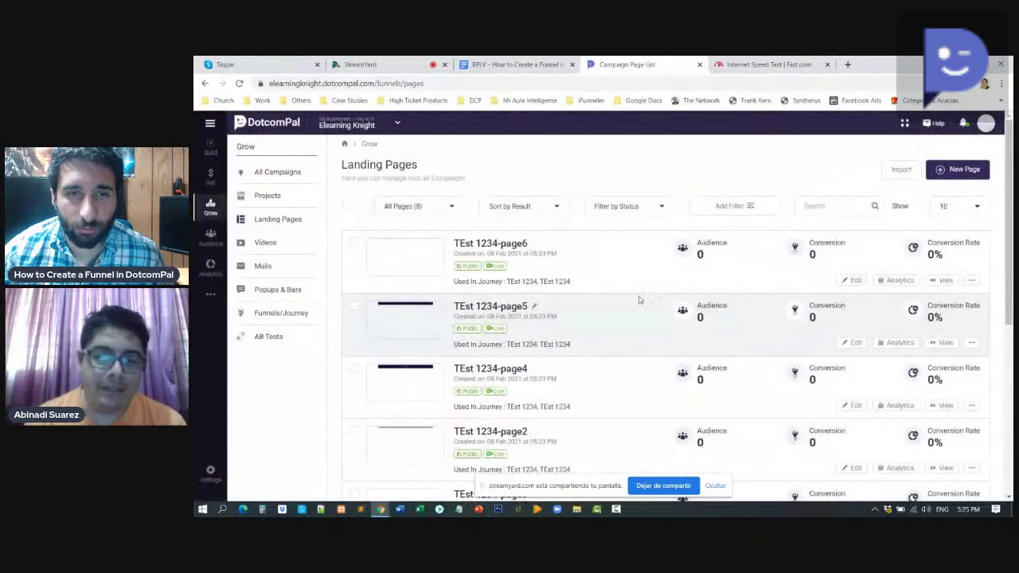
scroll(615, 304, "down", 2)
scroll(615, 305, "down", 2)
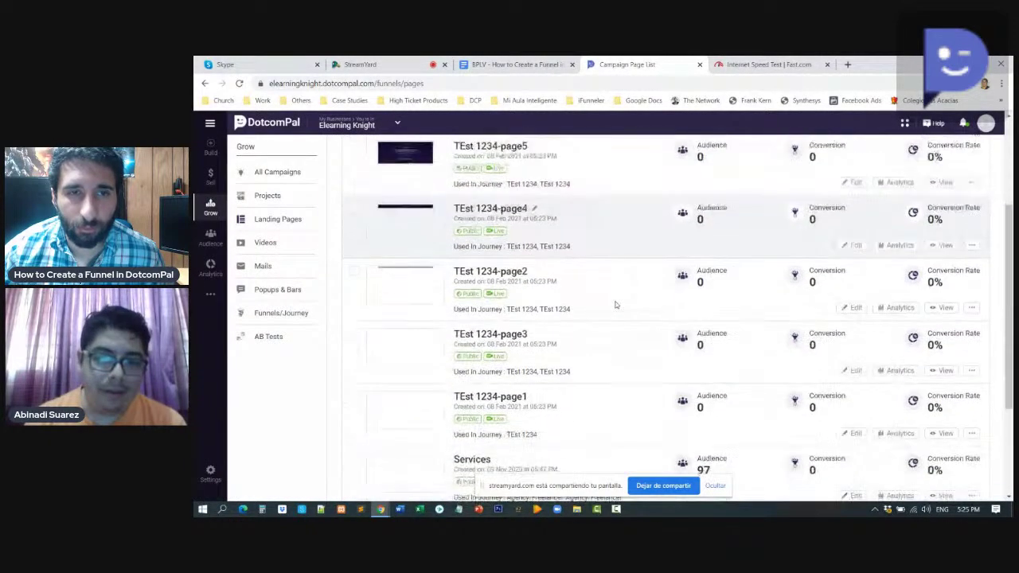
scroll(615, 305, "up", 1)
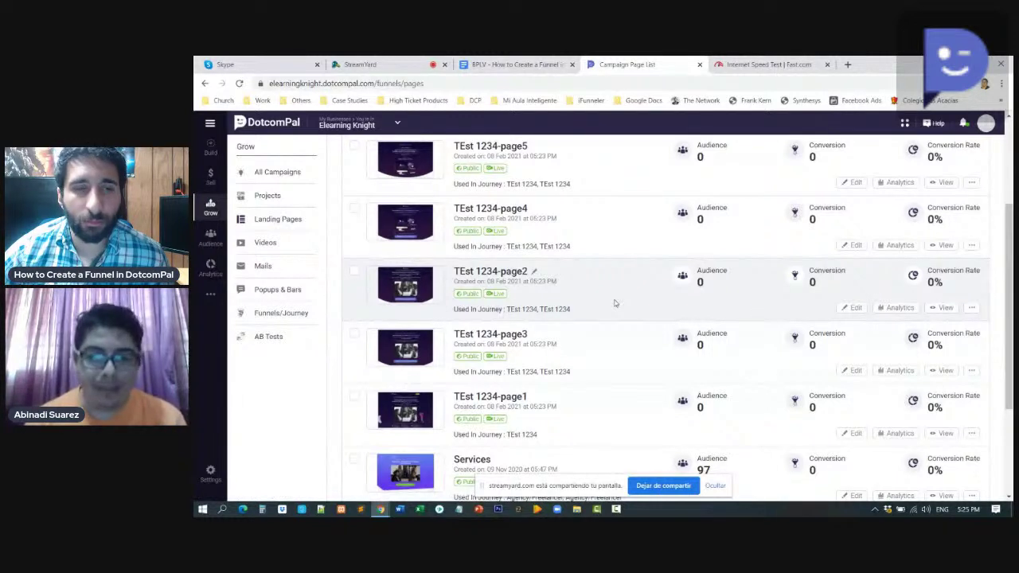
scroll(614, 302, "down", 1)
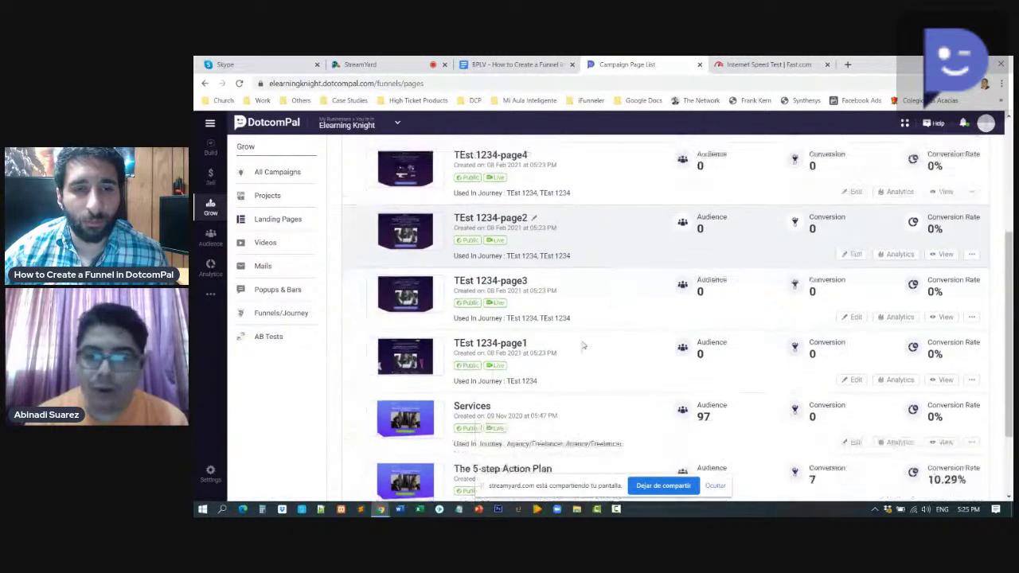
Open the landing page TEst 1234-page1 in the editor and look through its opening sales and testimonial sections.
left_click(637, 371)
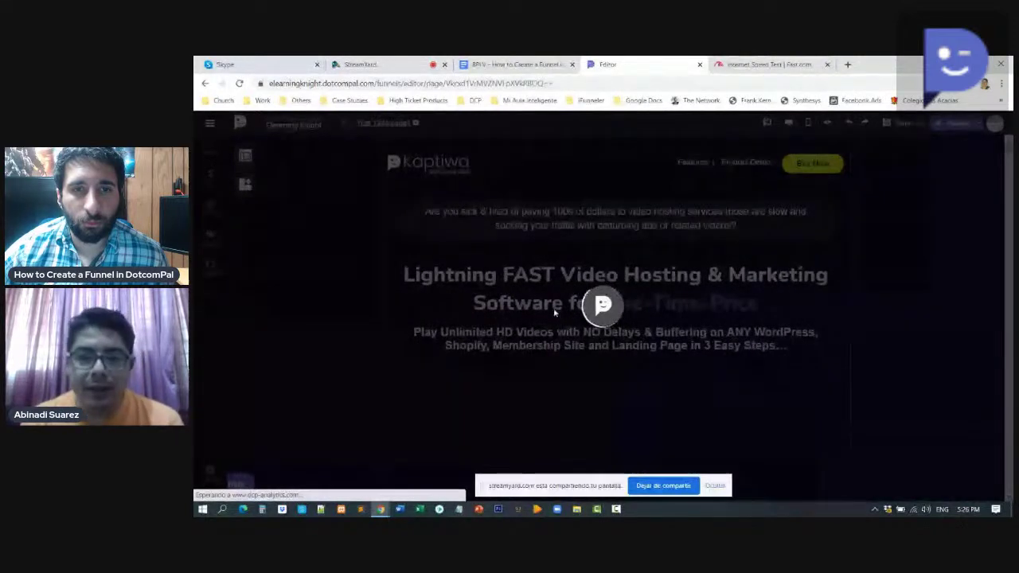
scroll(395, 277, "down", 3)
scroll(396, 278, "down", 10)
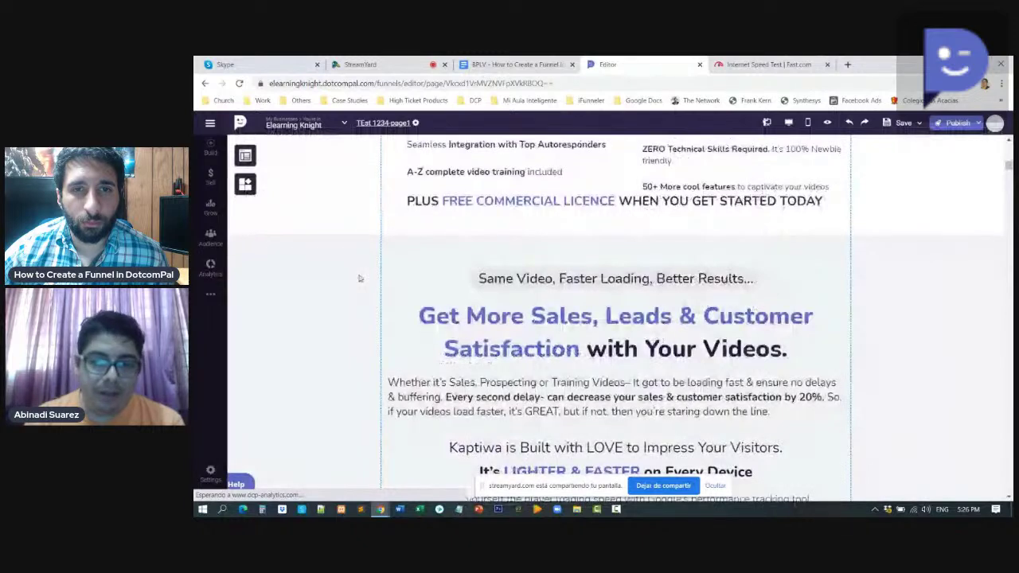
scroll(359, 279, "down", 2)
scroll(358, 279, "down", 6)
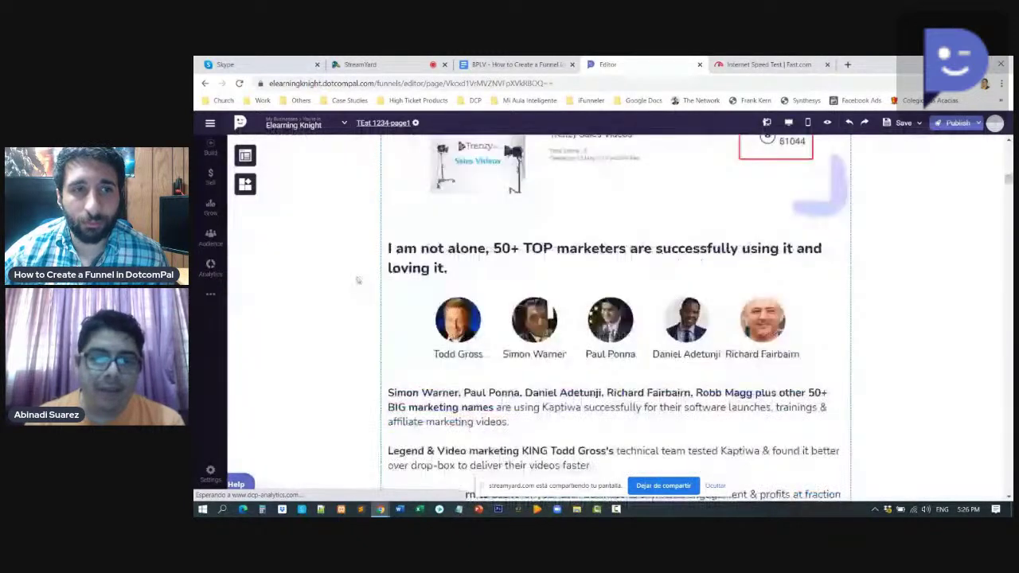
scroll(462, 233, "down", 6)
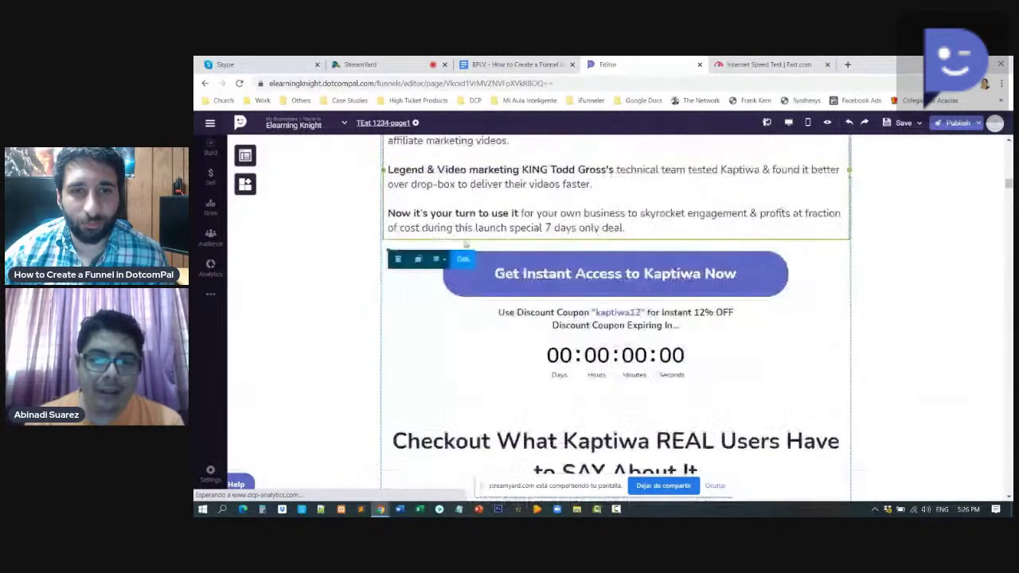
scroll(462, 273, "down", 10)
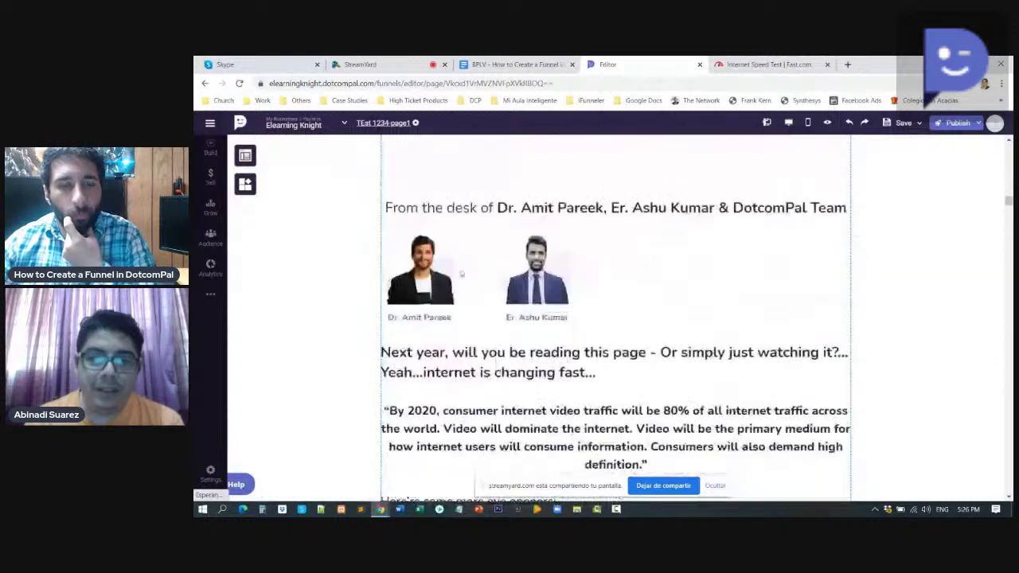
scroll(460, 281, "down", 2)
scroll(460, 281, "up", 15)
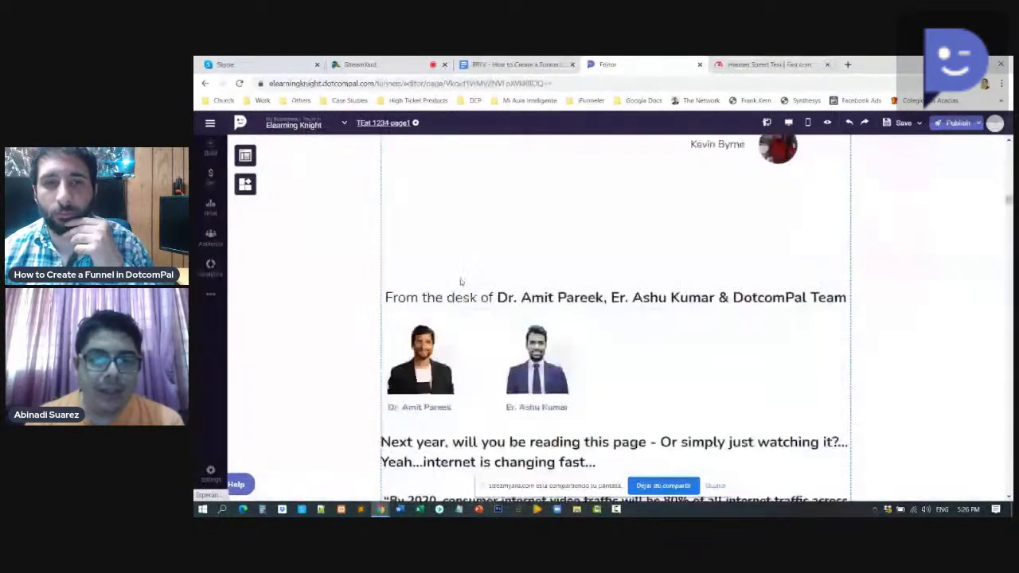
scroll(460, 281, "up", 8)
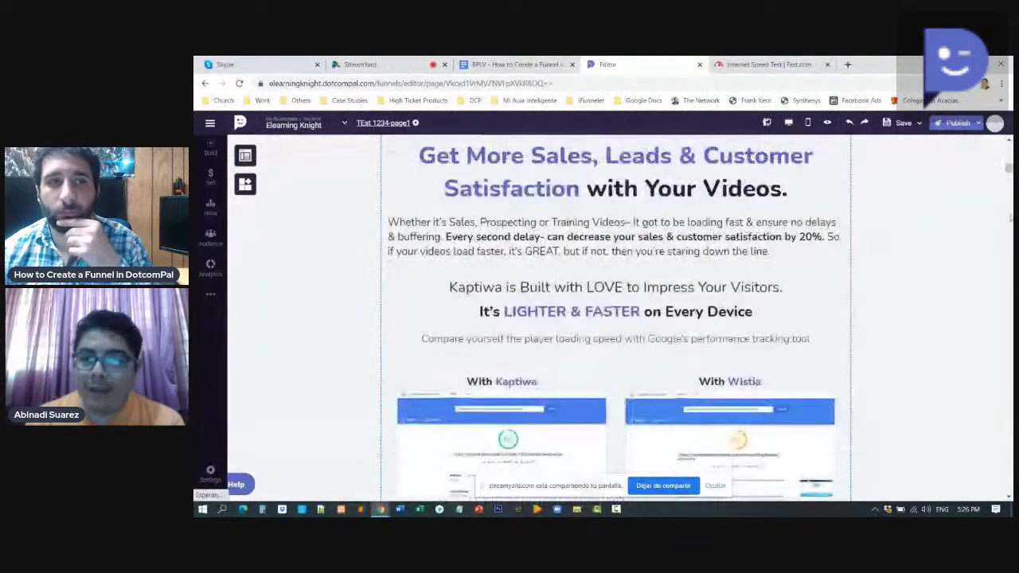
Examine the pricing plans near the end of the page and the sales sections above them.
left_click_drag(1009, 173, 1008, 461)
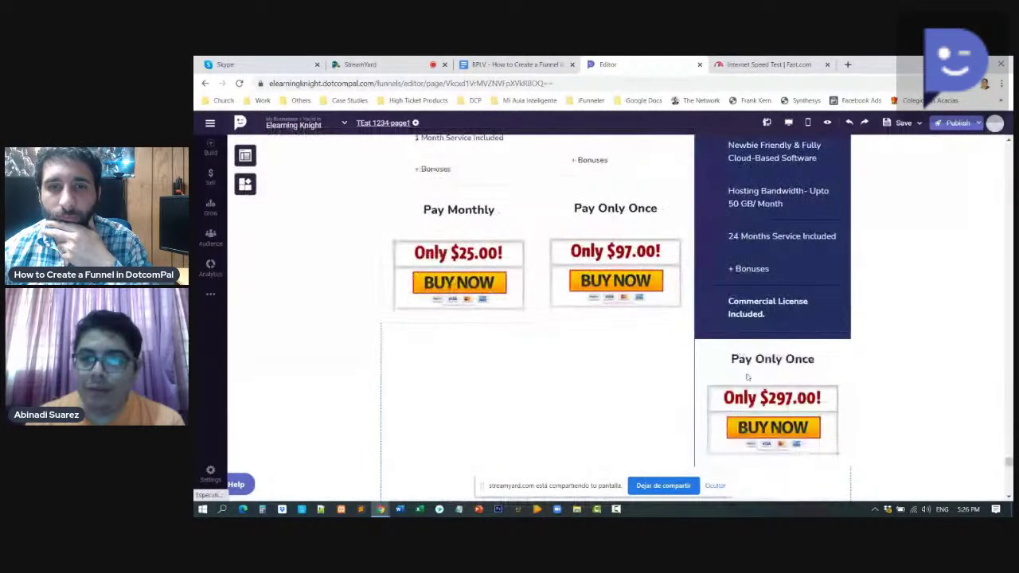
scroll(747, 377, "up", 10)
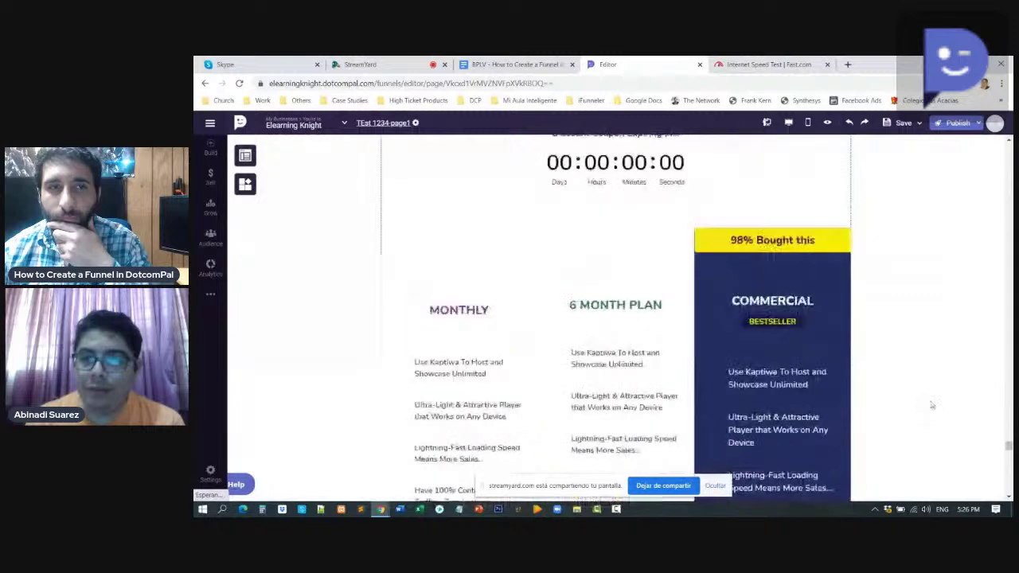
scroll(796, 318, "up", 4)
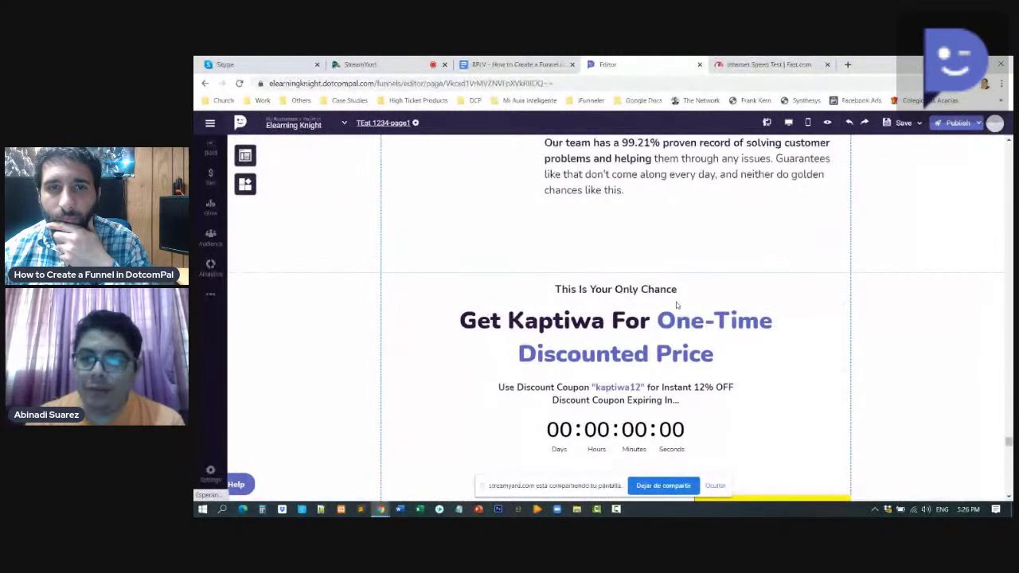
scroll(668, 299, "up", 6)
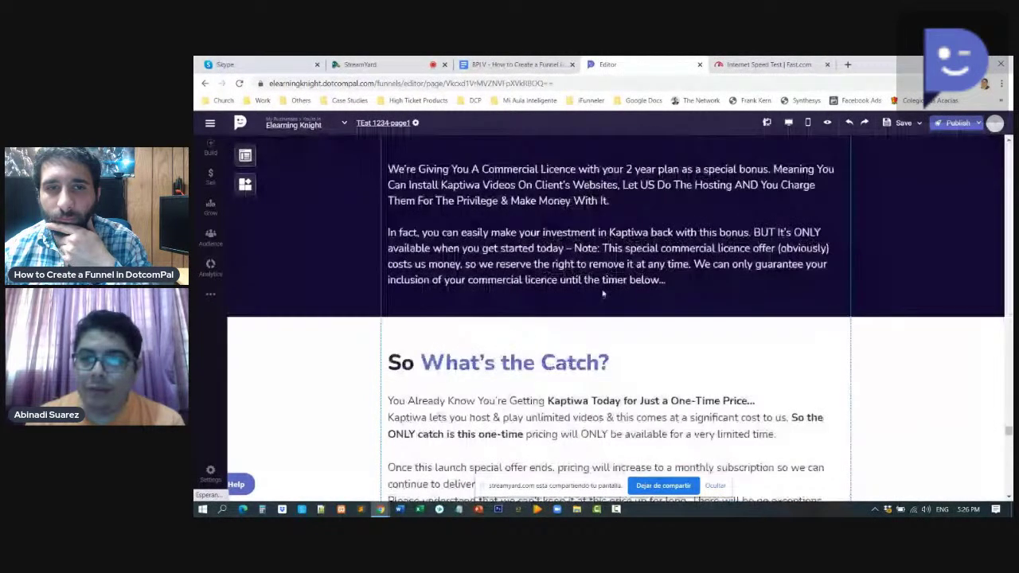
scroll(603, 294, "up", 15)
scroll(602, 294, "up", 20)
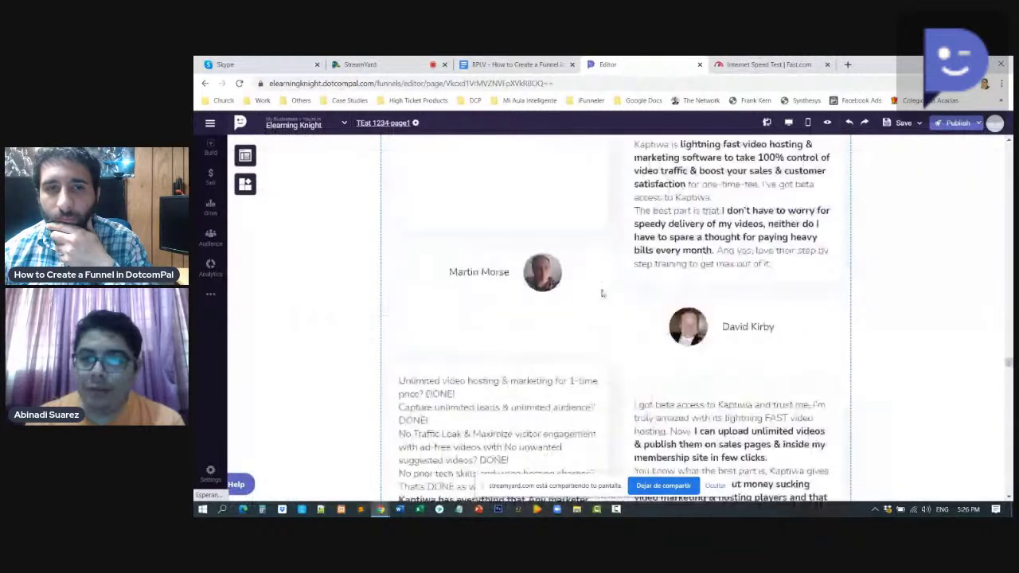
scroll(602, 293, "up", 20)
scroll(602, 290, "up", 15)
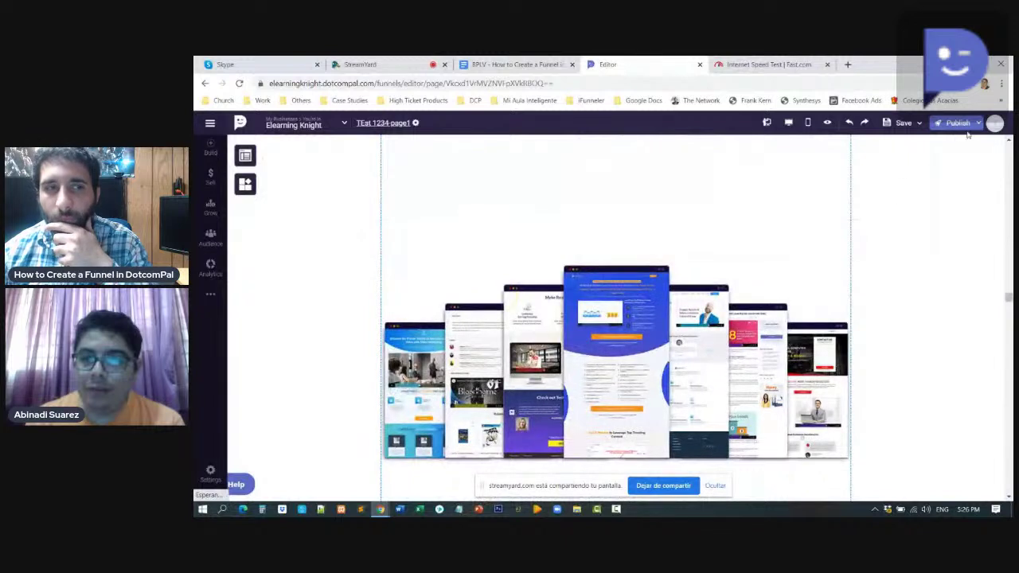
Try to publish TEst 1234-page1 immediately with public status.
left_click(973, 127)
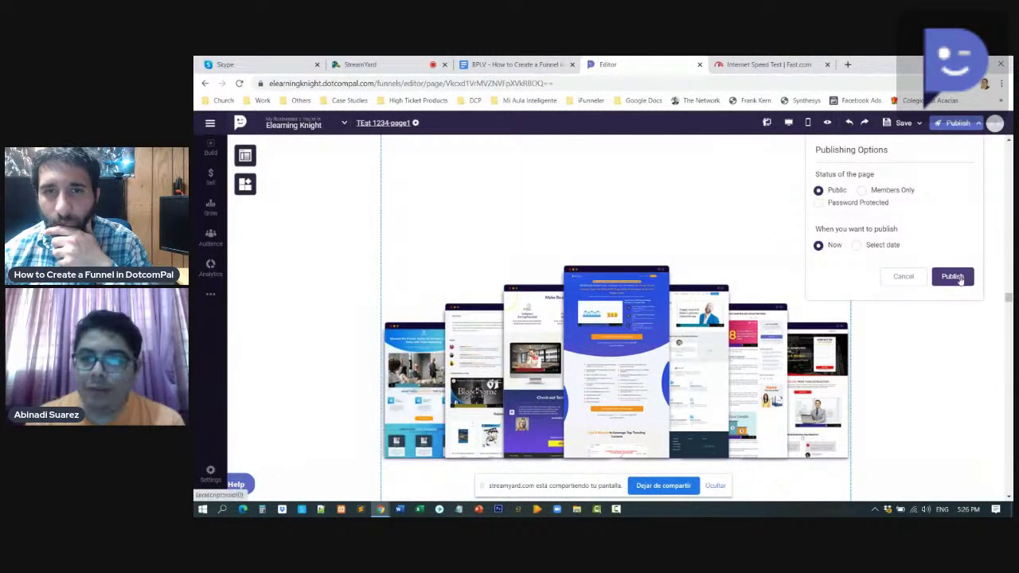
left_click(954, 277)
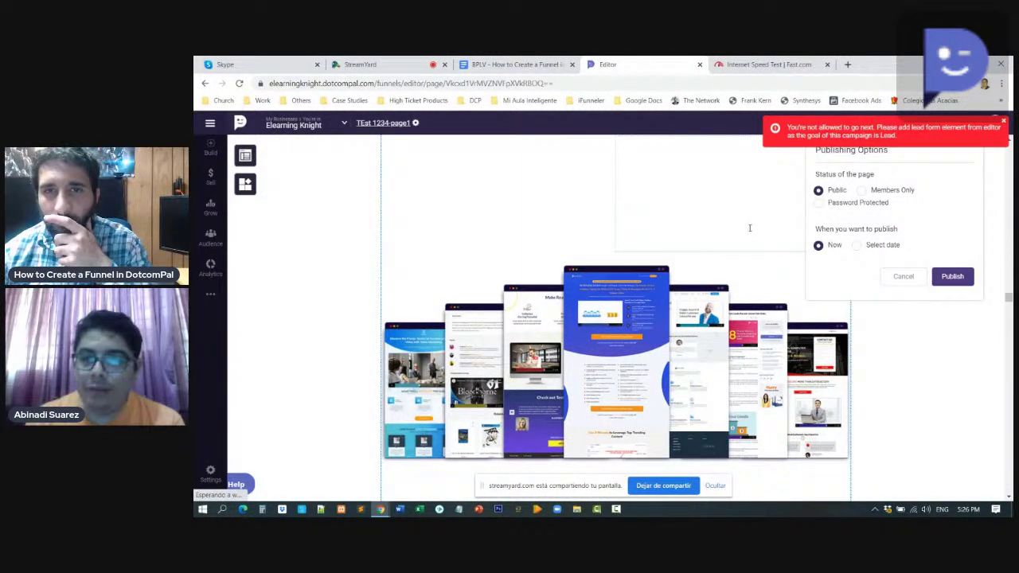
left_click(1002, 123)
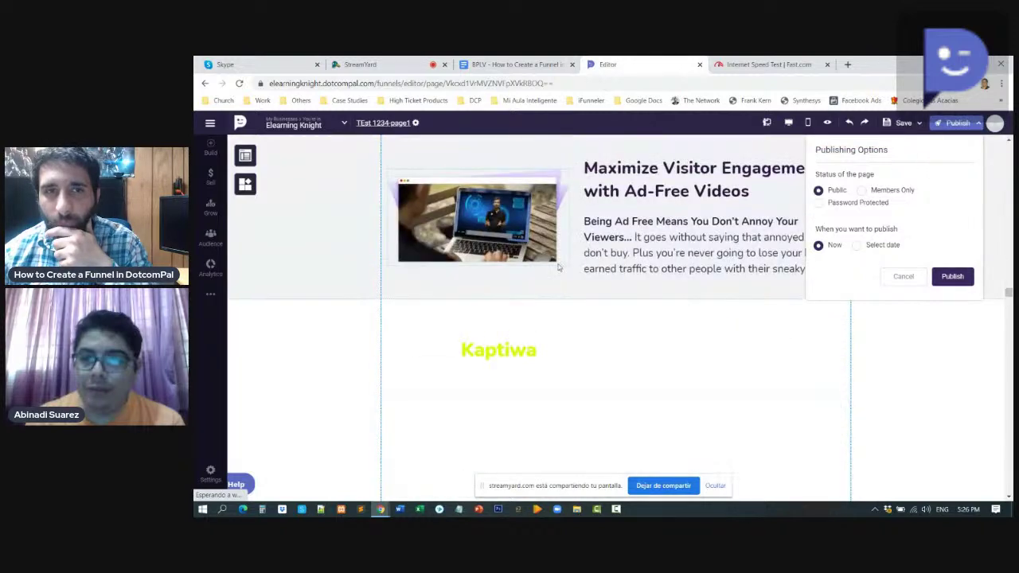
Return to the landing pages list and look over the pages used in the TEst 1234 funnel.
left_click(340, 121)
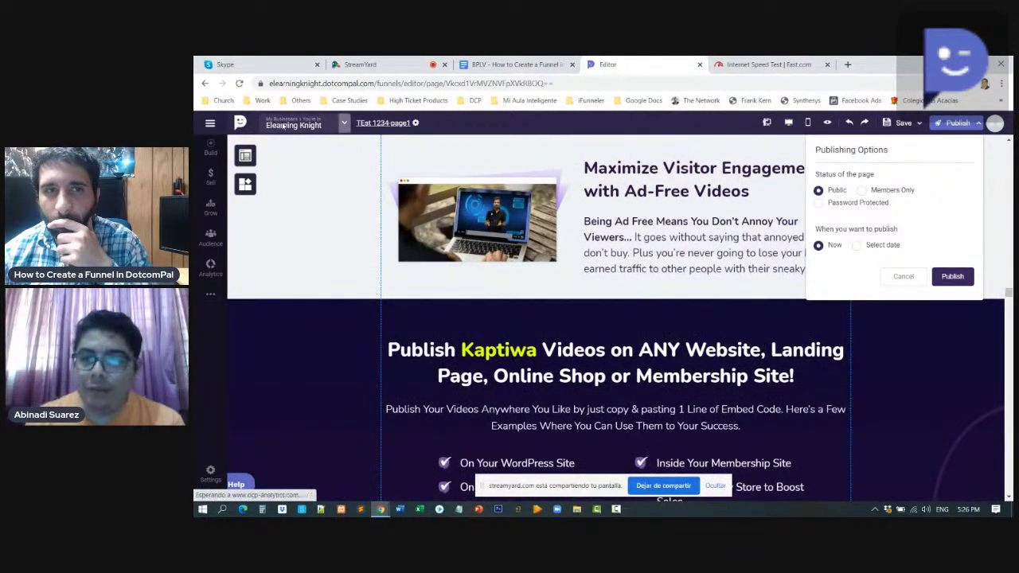
left_click(599, 188)
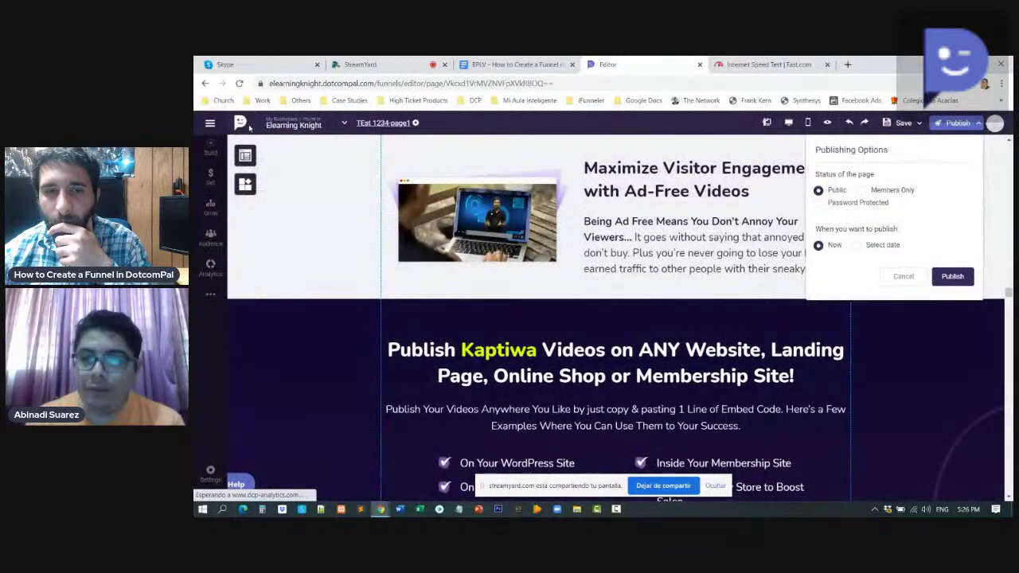
left_click(211, 208)
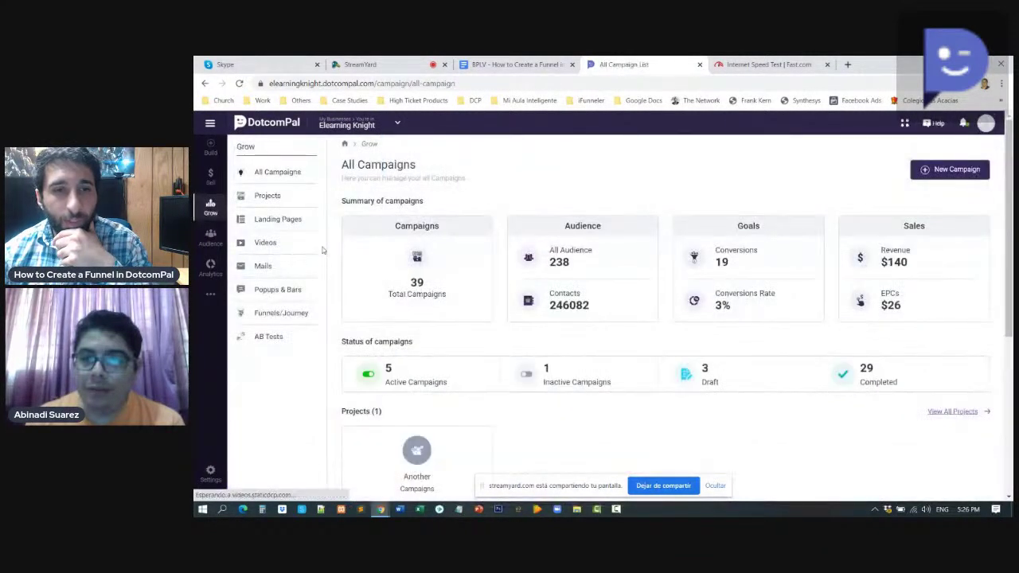
left_click(277, 222)
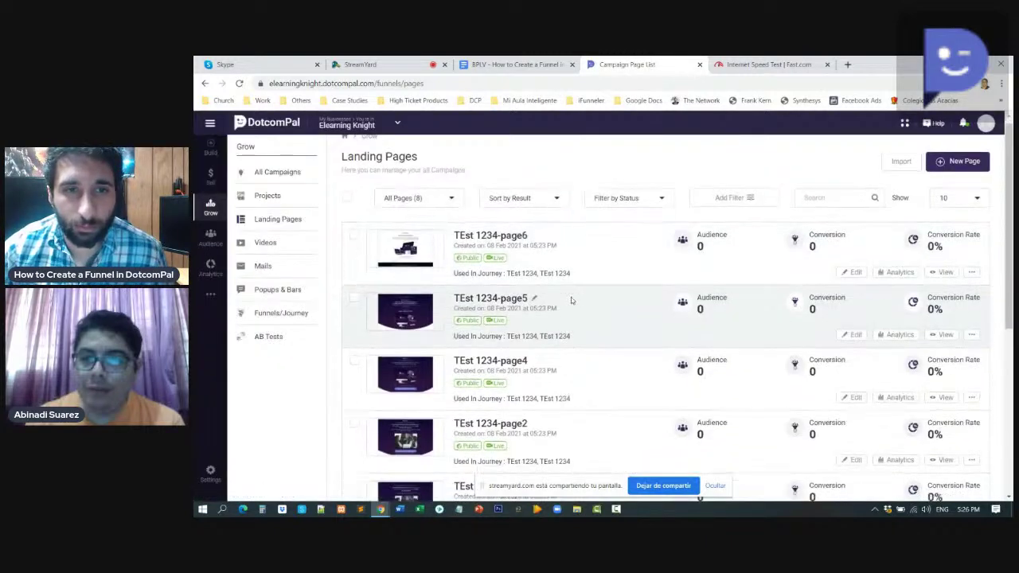
scroll(568, 302, "down", 1)
scroll(566, 304, "down", 3)
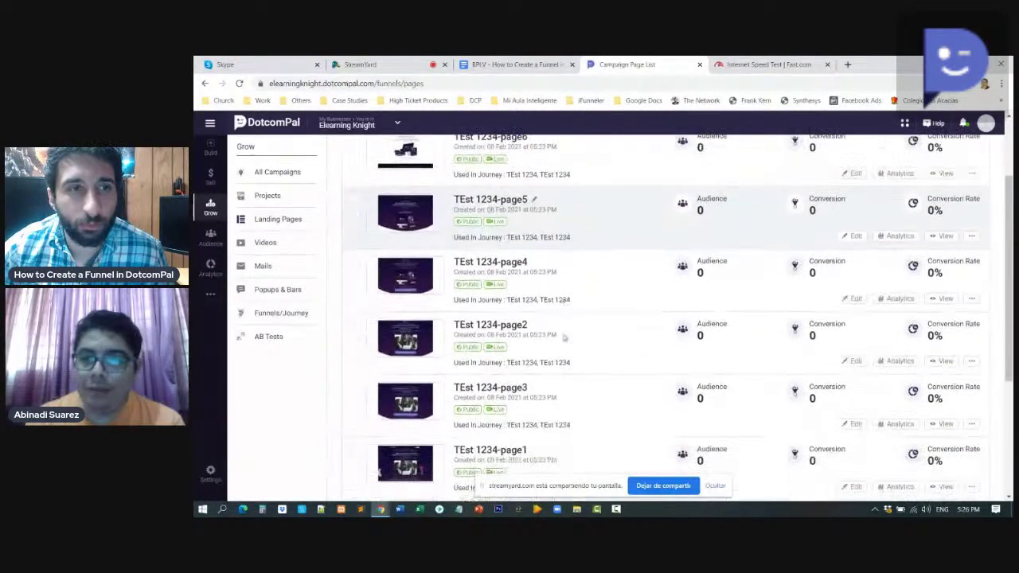
scroll(537, 370, "up", 3)
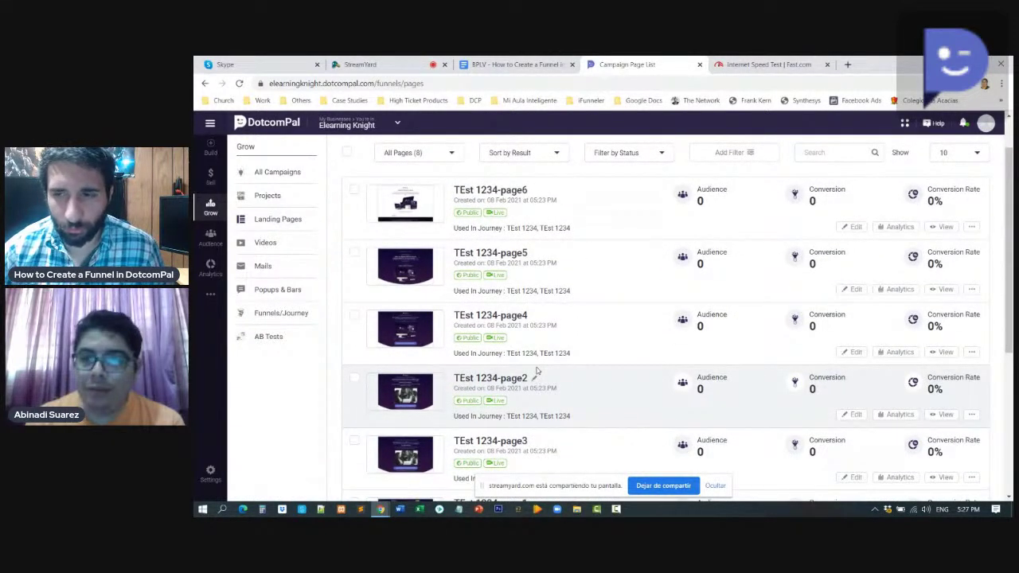
scroll(537, 370, "down", 1)
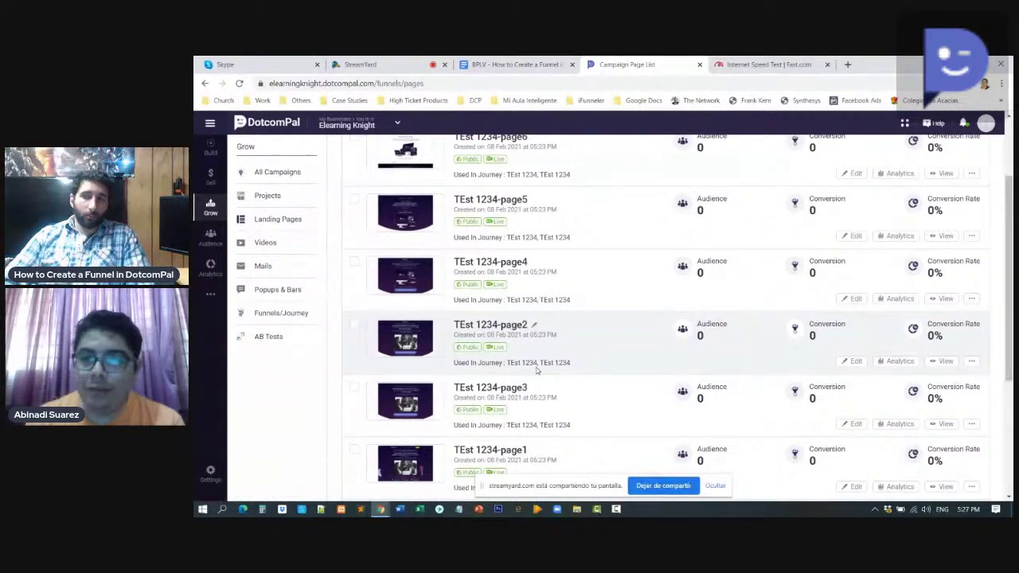
scroll(538, 370, "up", 2)
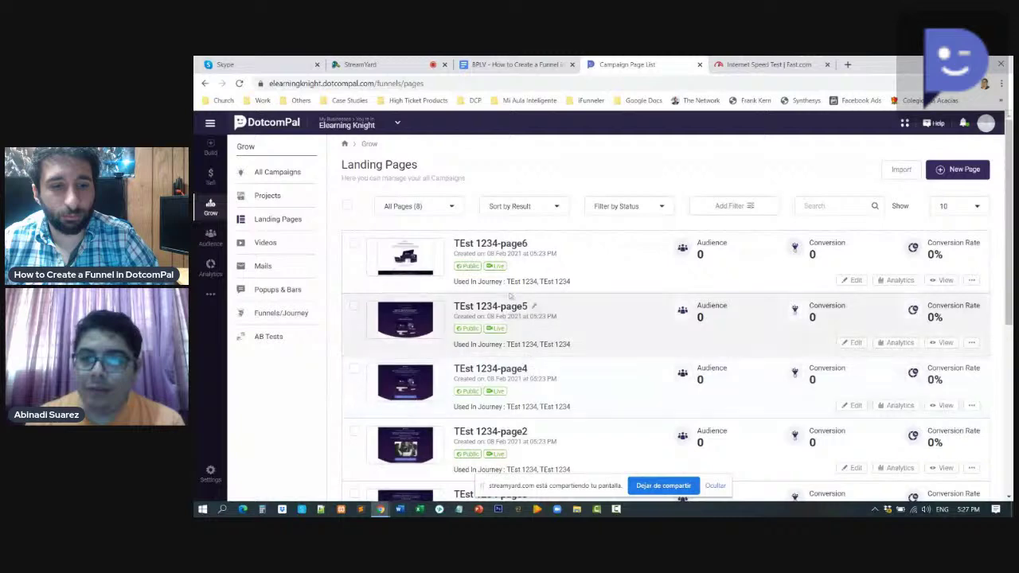
Switch to the StreamYard broadcast to view the live comments.
left_click(410, 73)
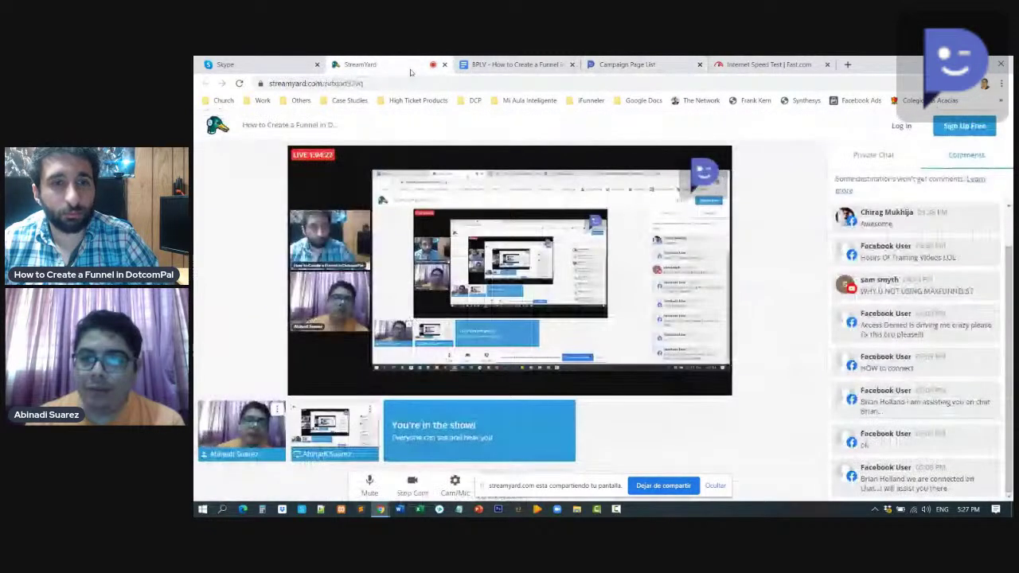